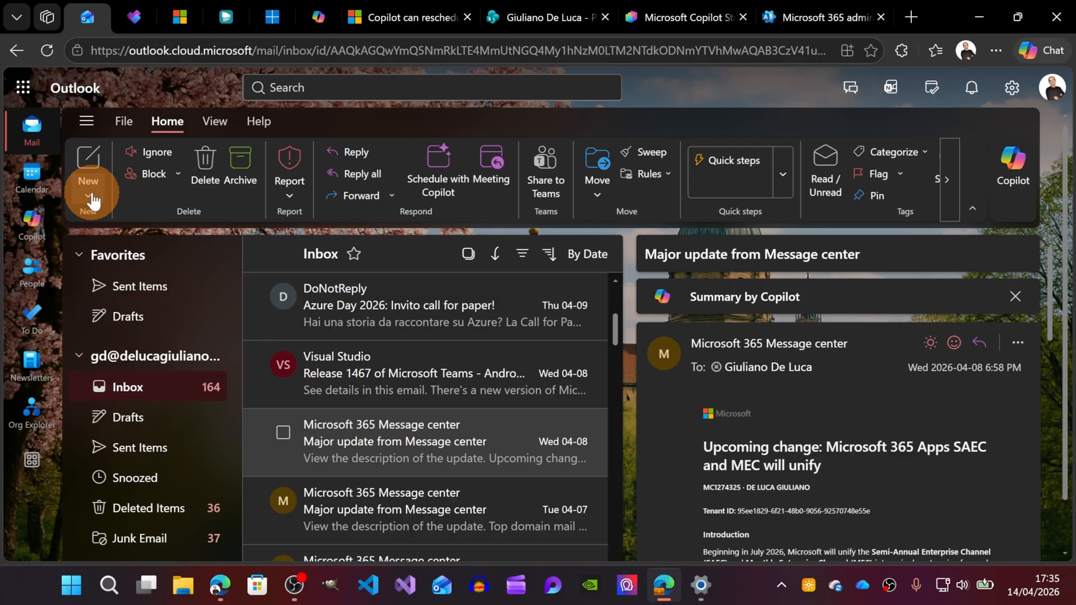
- Create a new calendar event titled "Sharing Ideas about Project X"
click(90, 197)
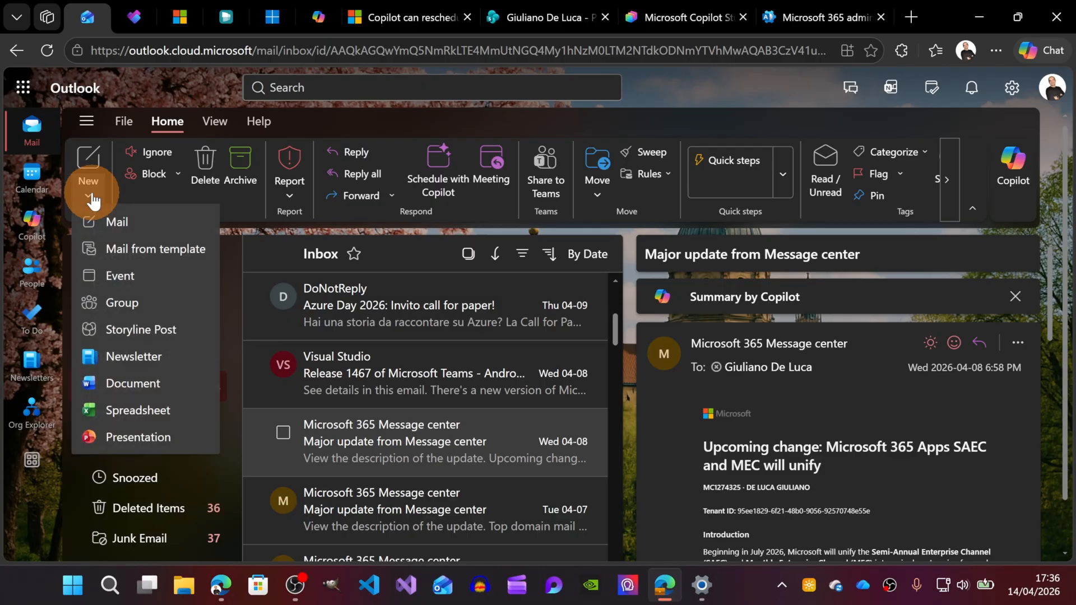
click(117, 284)
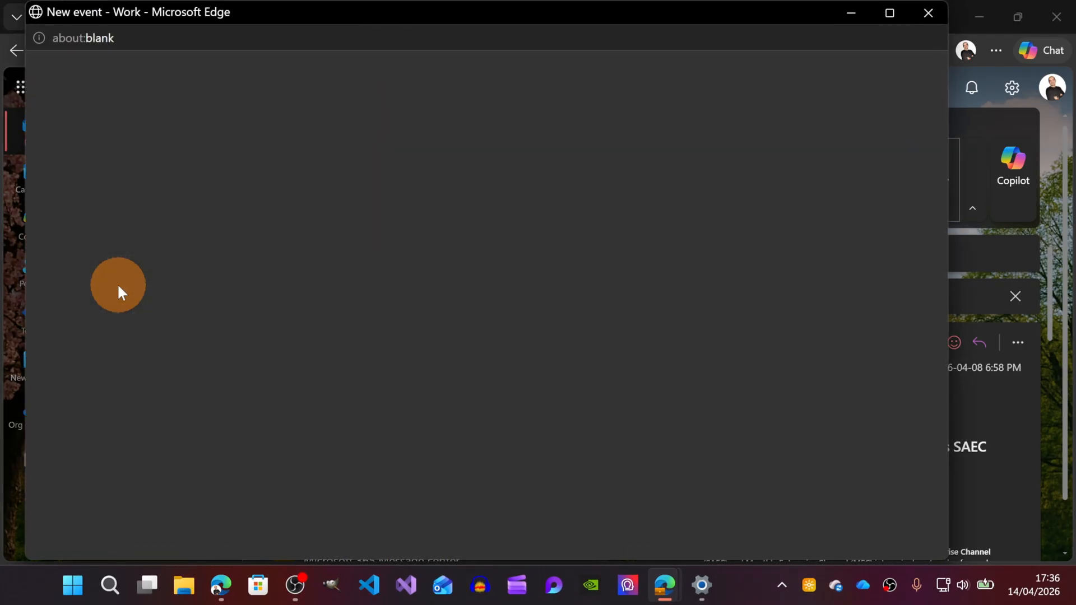
drag(392, 11, 468, 12)
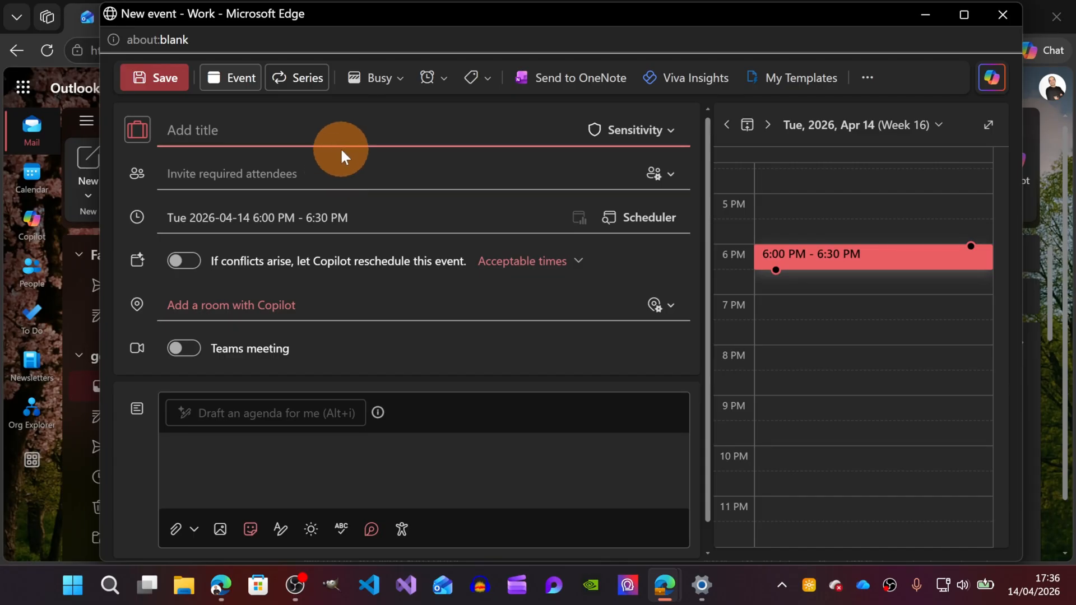
text(Sharing Ideas about th)
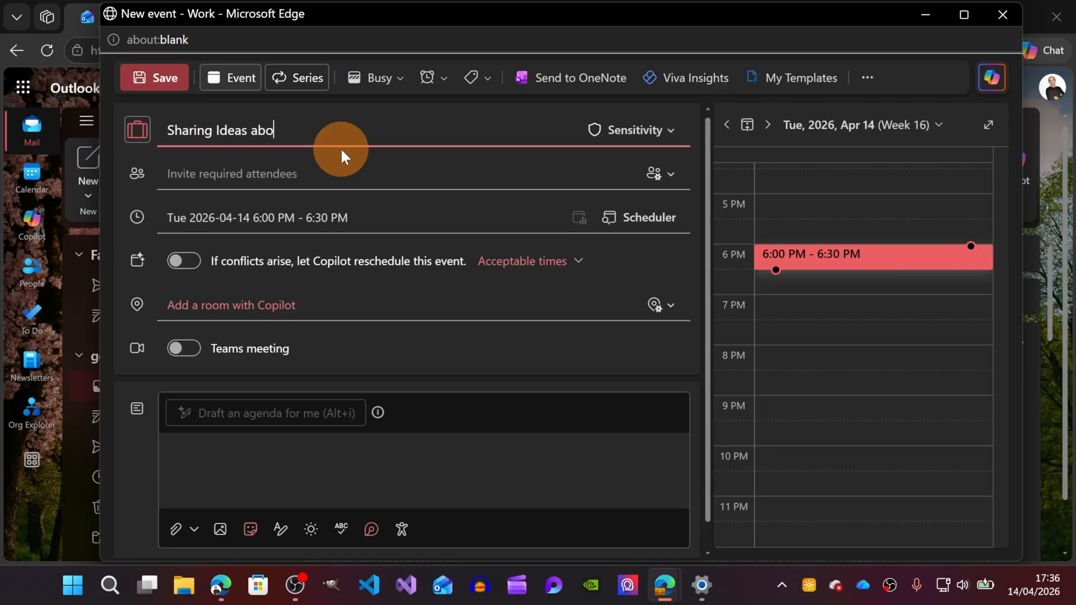
key(BackSpace)
key(BackSpace)
text(th)
key(BackSpace)
key(BackSpace)
text(Projec)
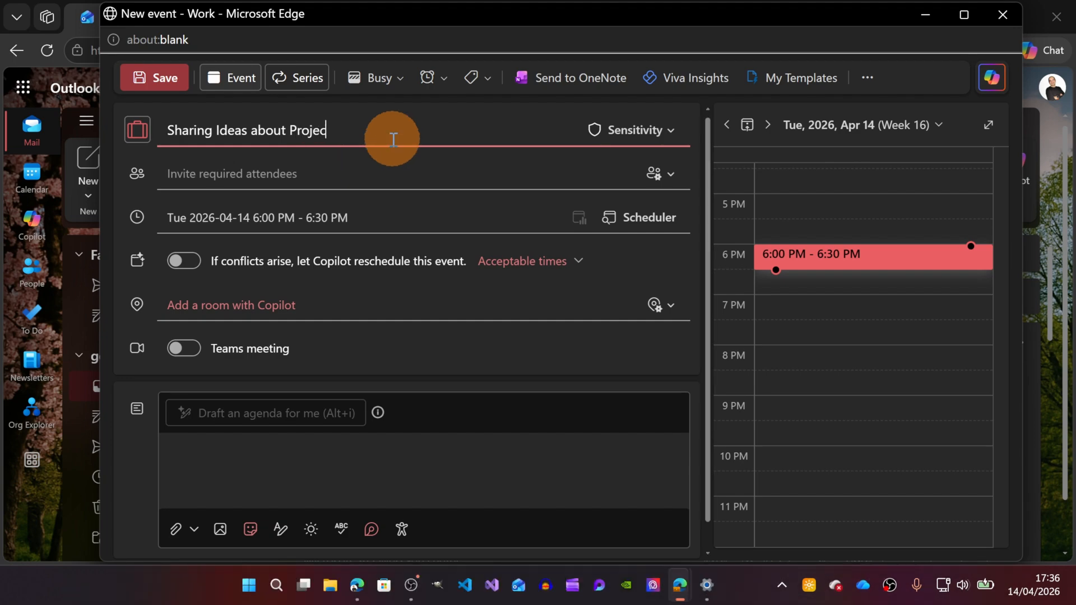
text(t X)
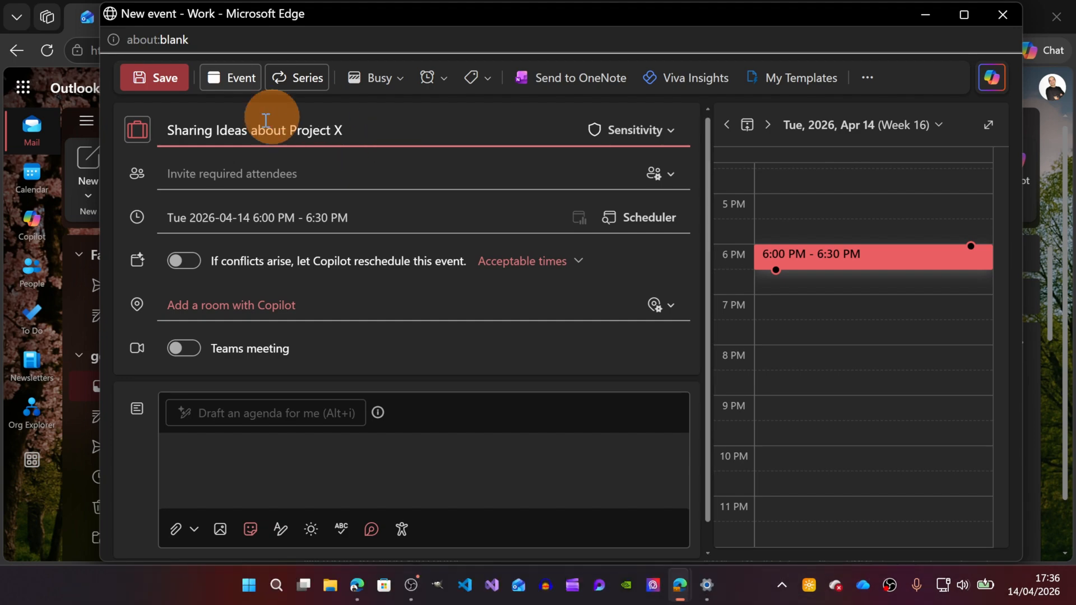
- Invite the first colleague to the event as a required attendee from the directory suggestion
click(247, 179)
text(adel)
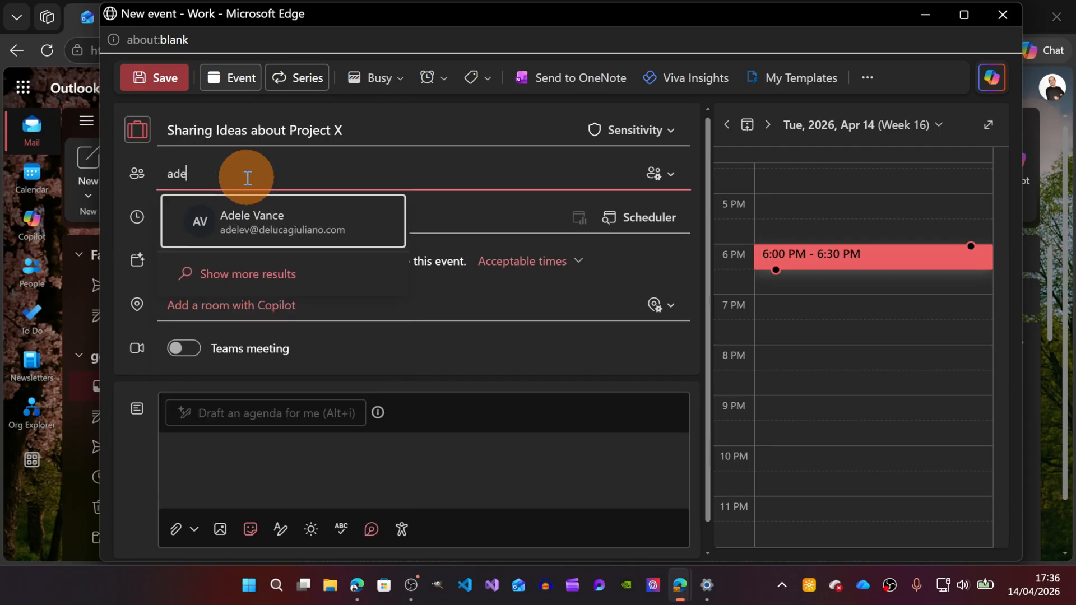
click(259, 196)
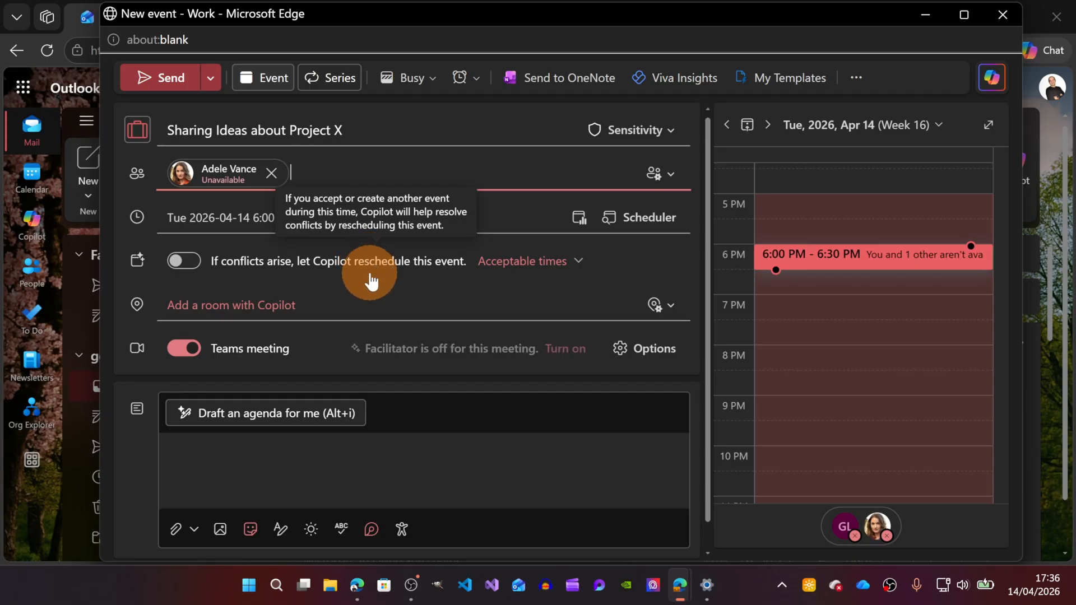
- Try adding a second required attendee to the event, and remove that attendee again
click(372, 168)
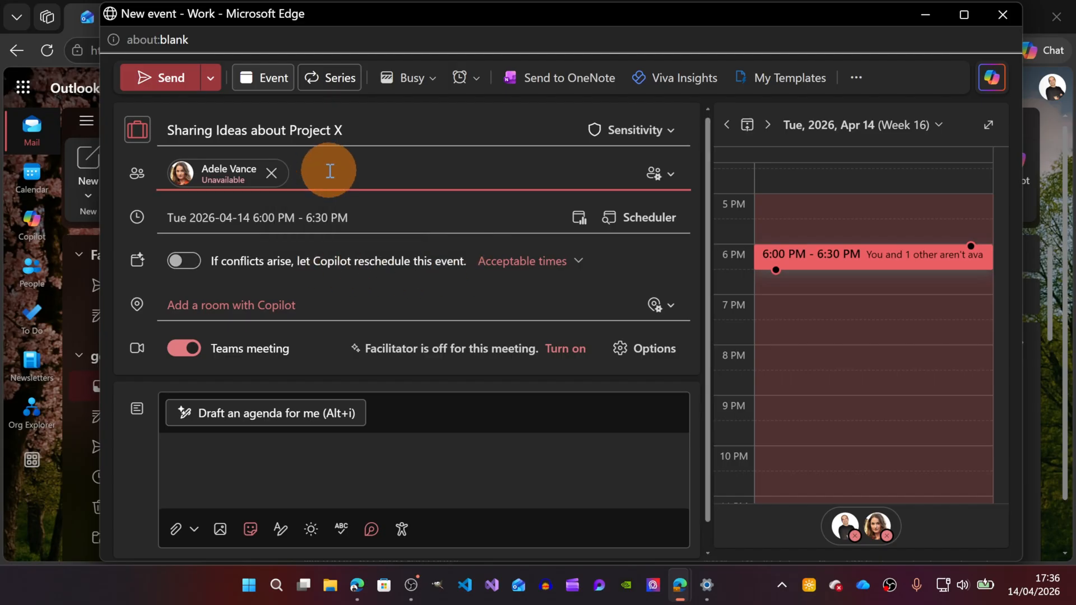
click(330, 171)
text(diego)
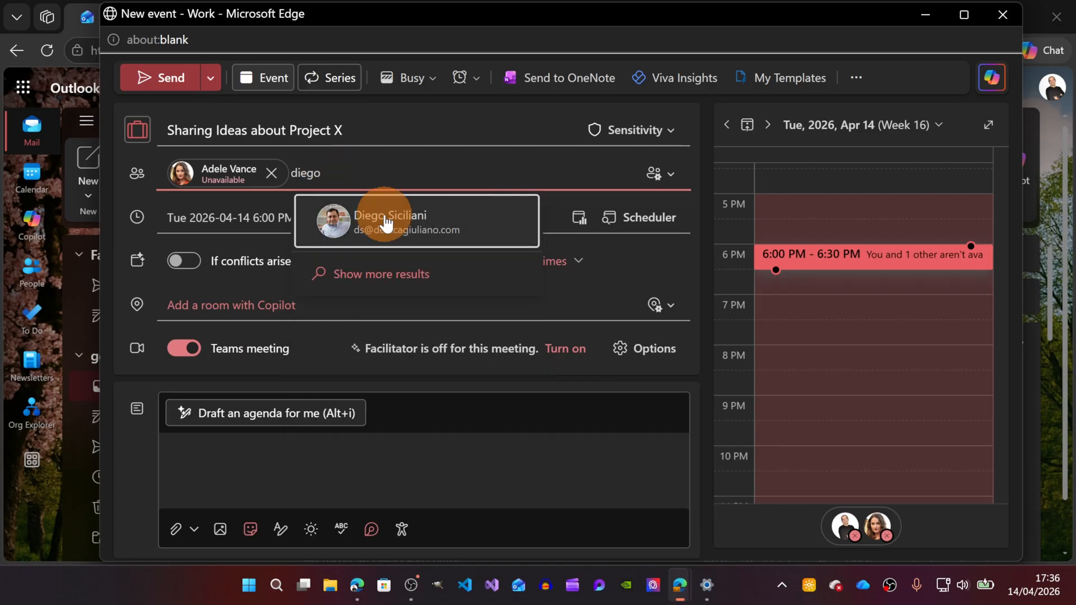
click(386, 223)
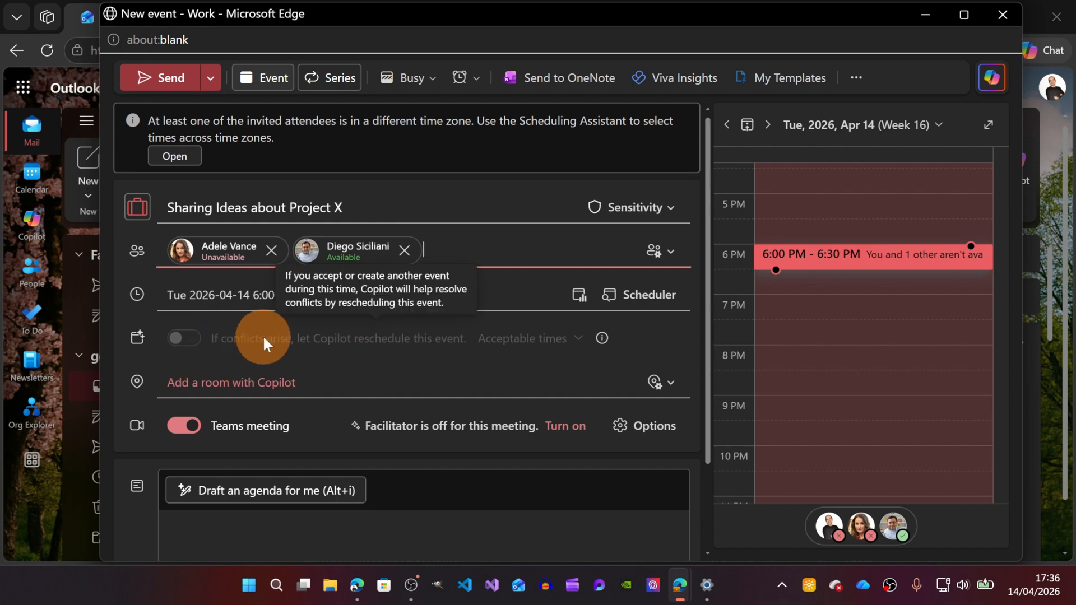
mouse_move(413, 266)
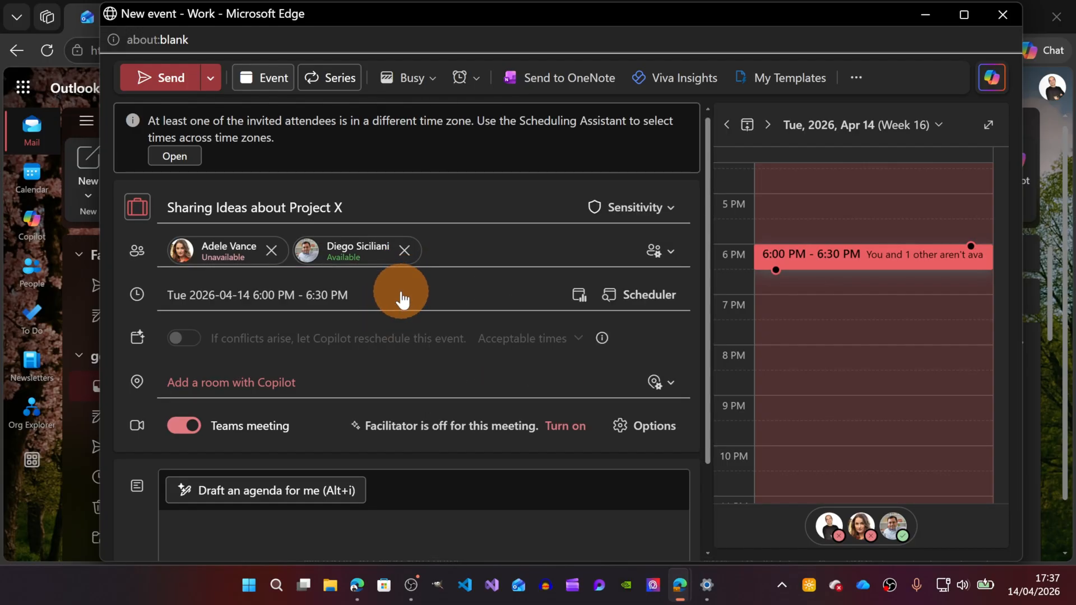
click(404, 250)
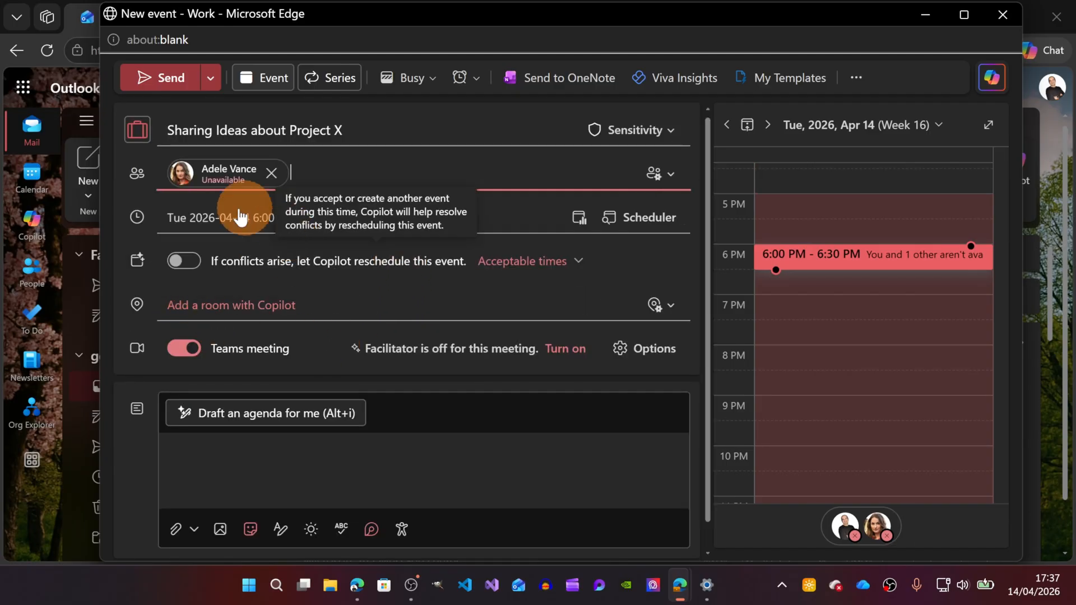
- Make the event a recurring series and use the Scheduler's time suggestions to set it to 2026-04-21, 9:00 AM to 9:30 AM
click(189, 264)
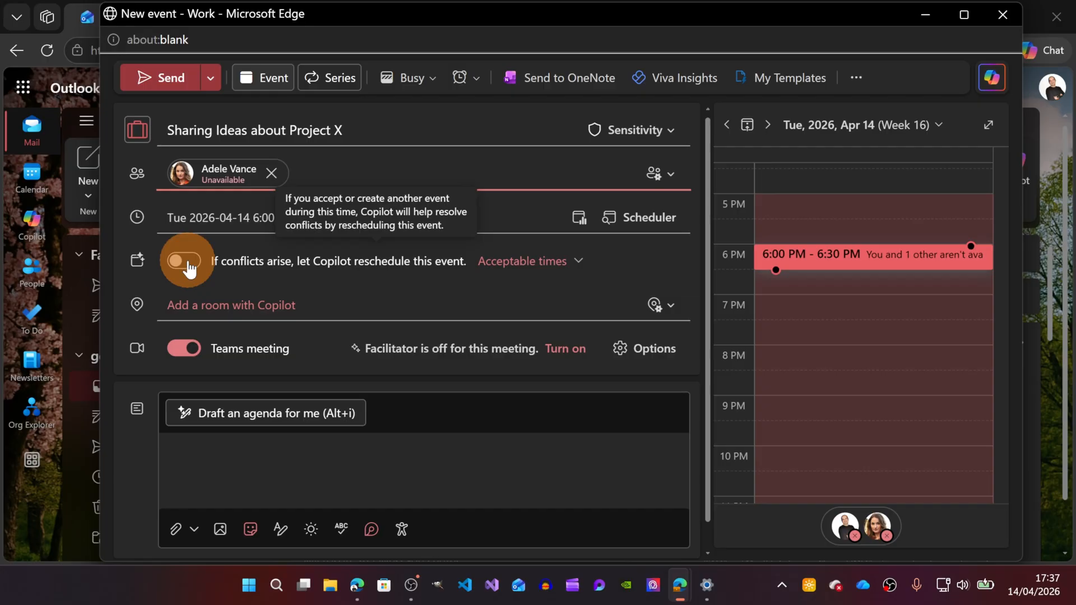
click(343, 81)
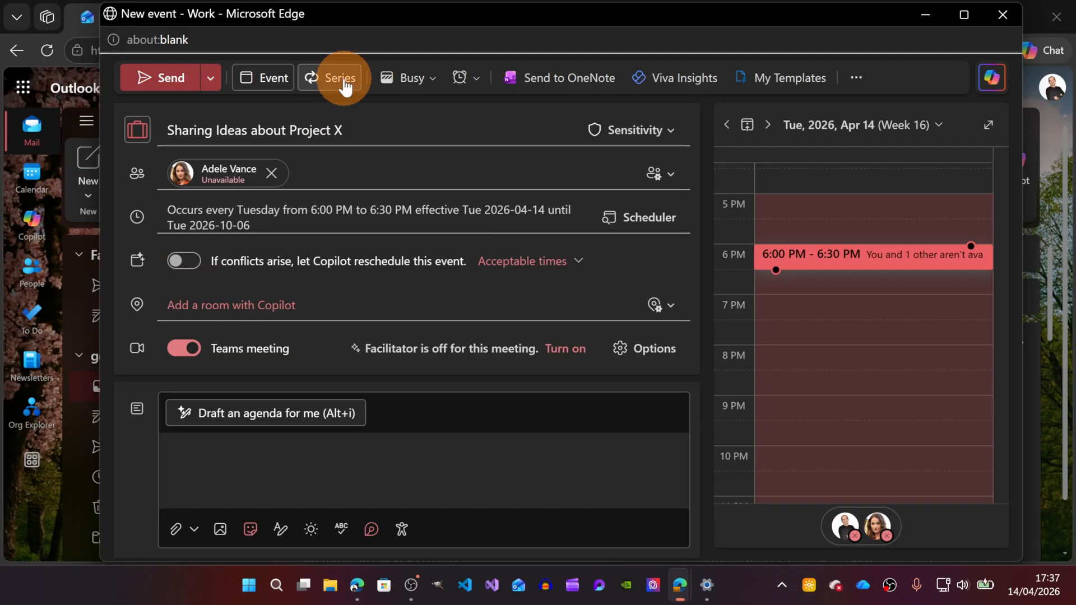
click(653, 220)
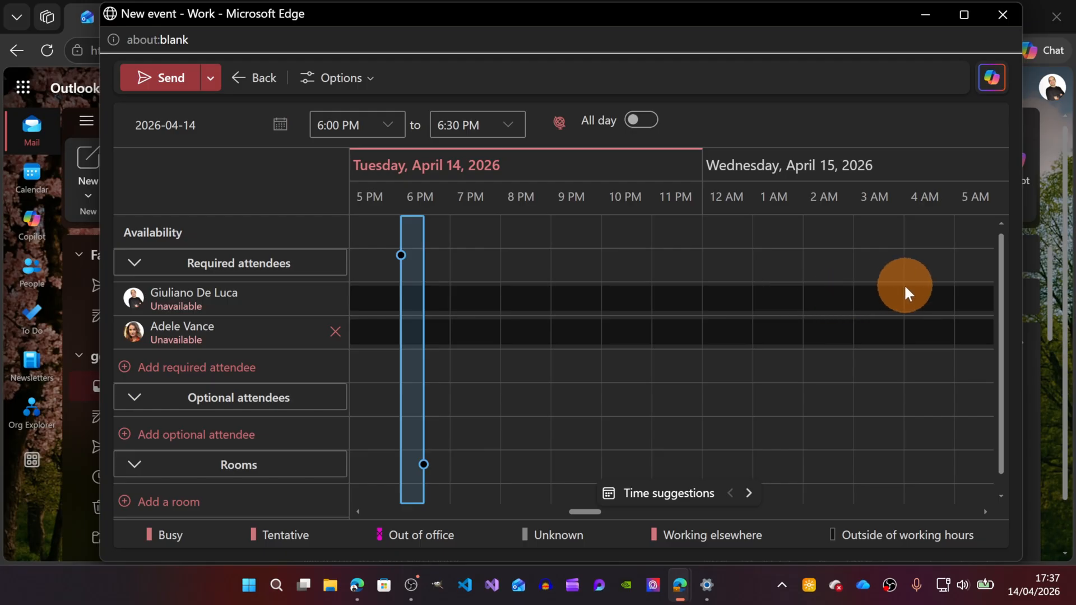
click(747, 495)
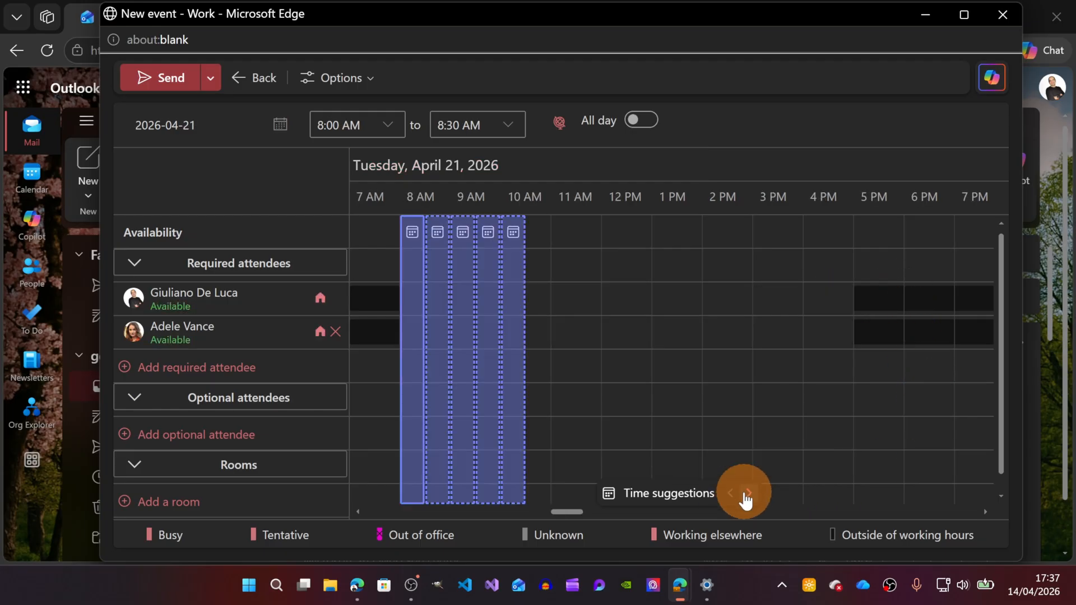
click(462, 260)
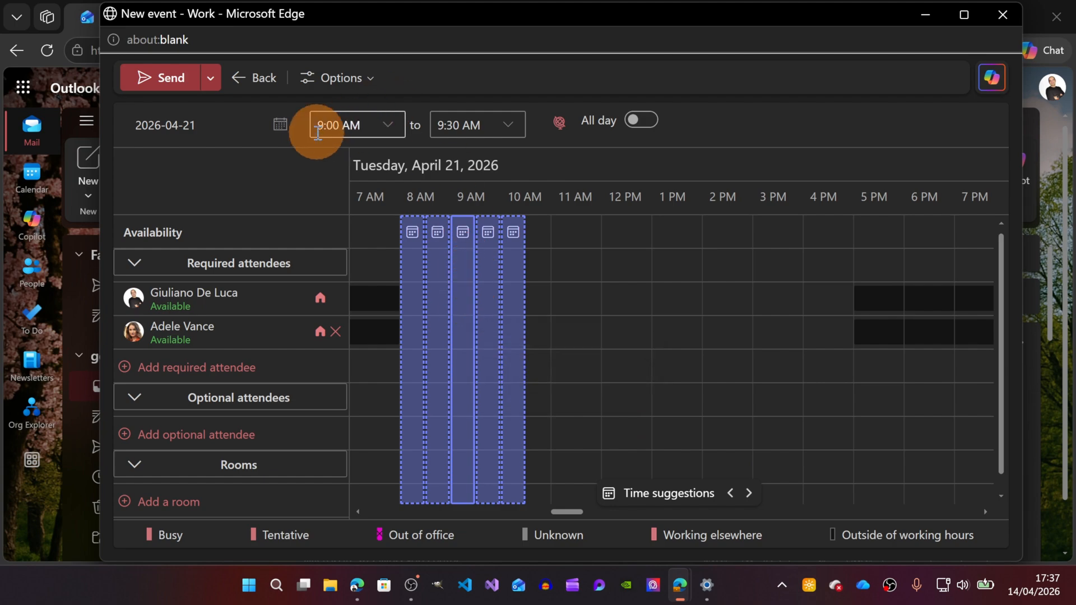
click(253, 84)
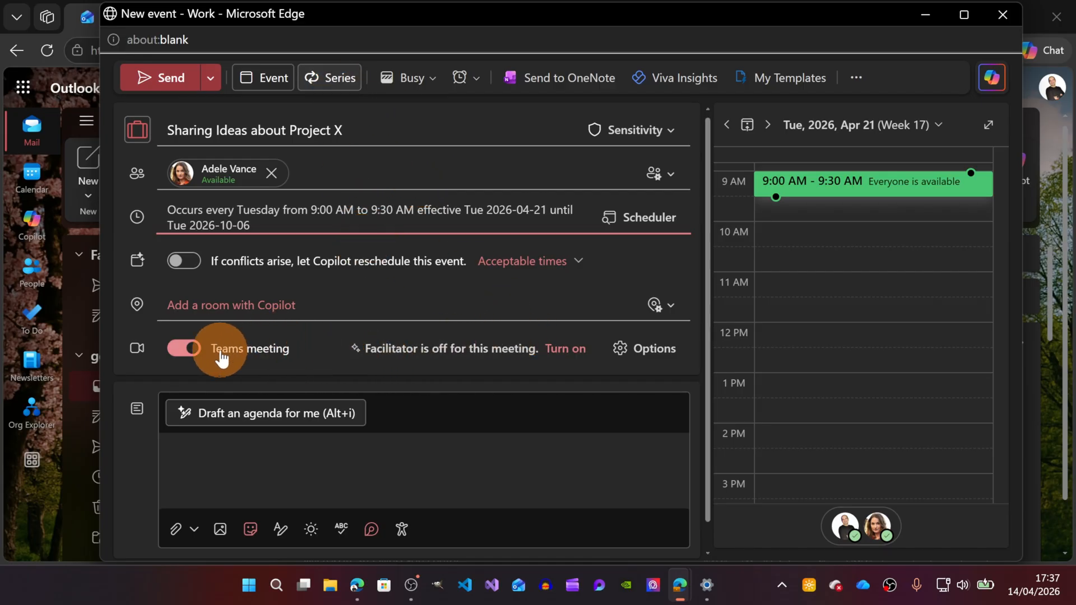
- Let Copilot reschedule the event if conflicts arise, and send the meeting invitation
click(184, 261)
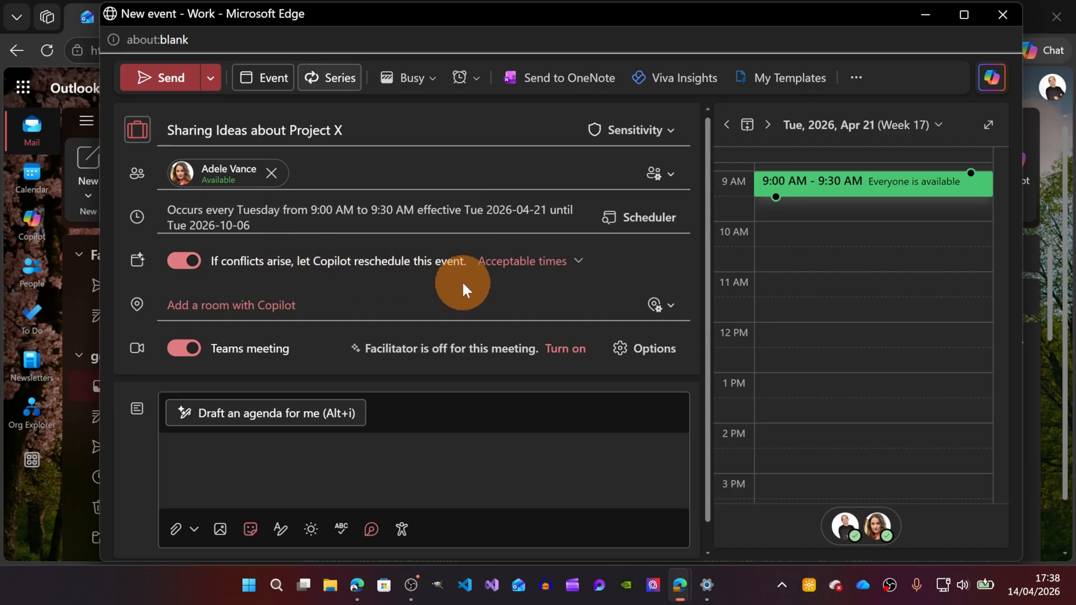
click(183, 260)
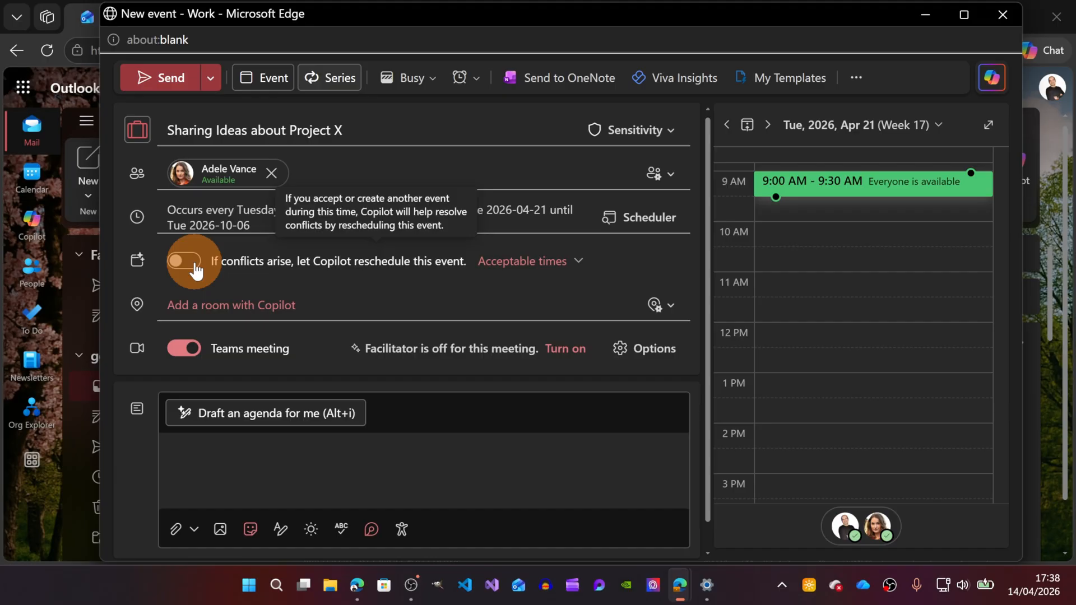
click(184, 262)
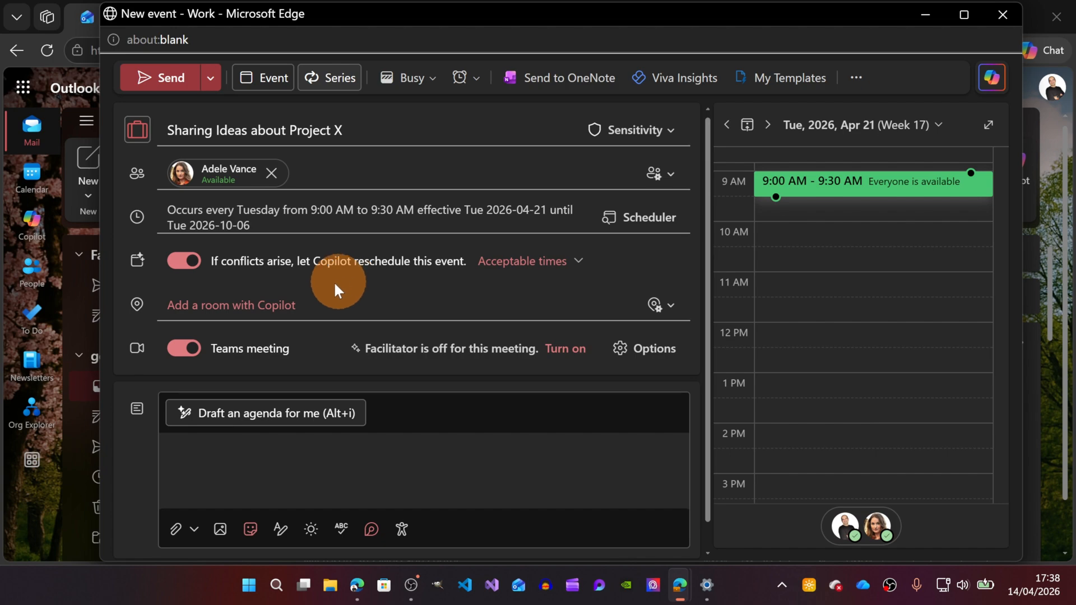
click(155, 89)
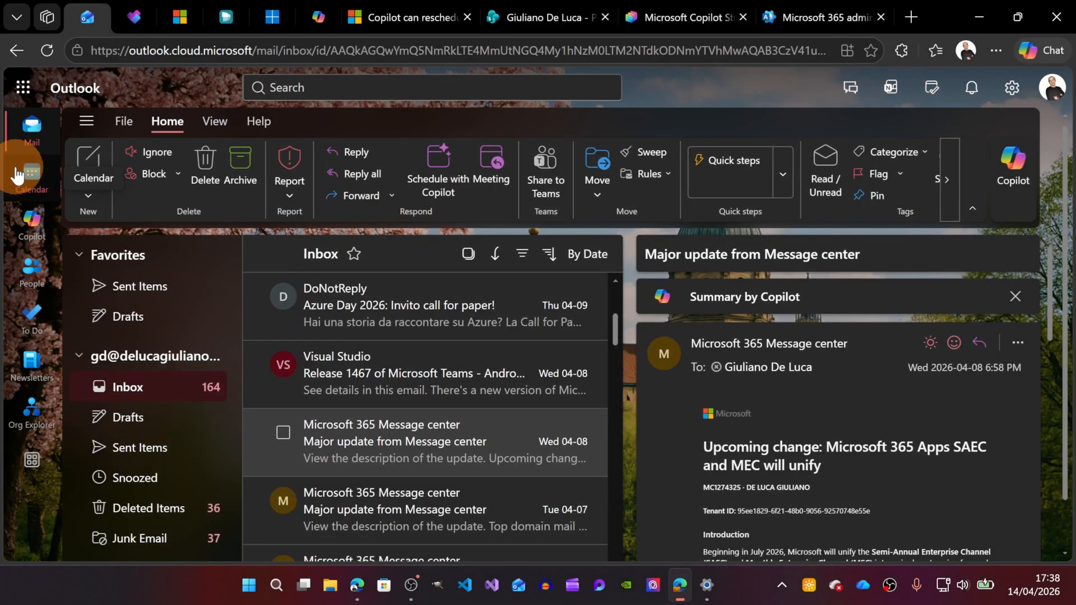
- Check the new series in the organizer's calendar for the week of April 20–26, 2026
click(17, 175)
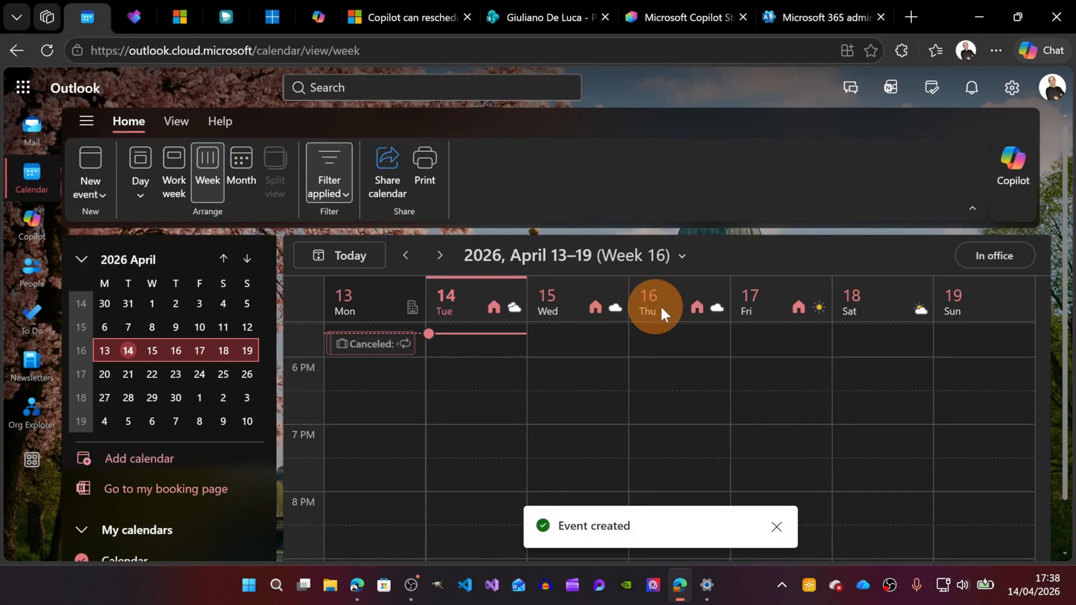
click(440, 256)
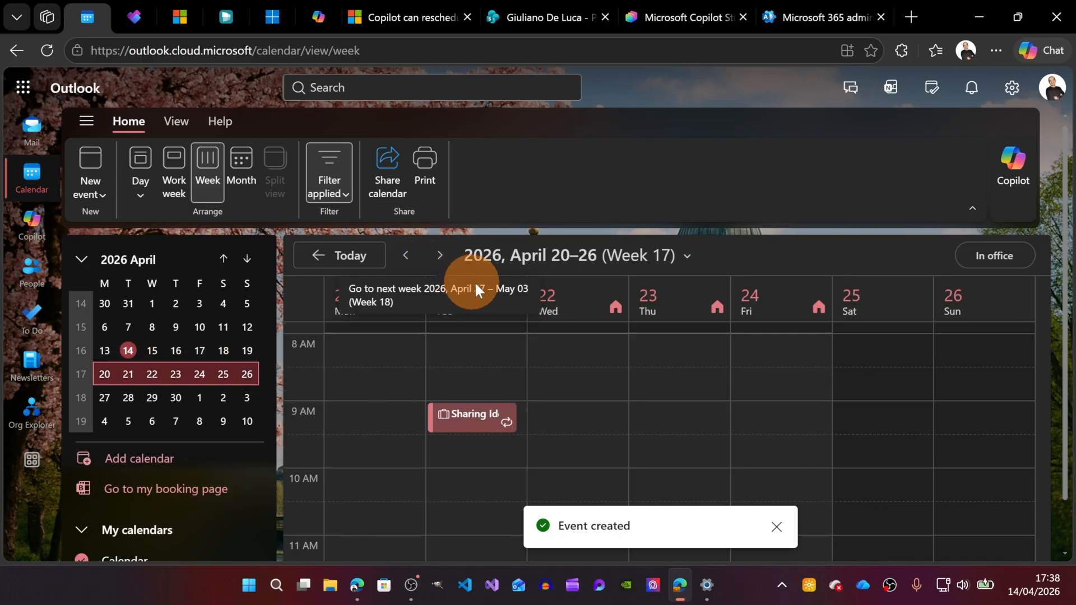
scroll(493, 430, up, 2)
scroll(499, 422, down, 5)
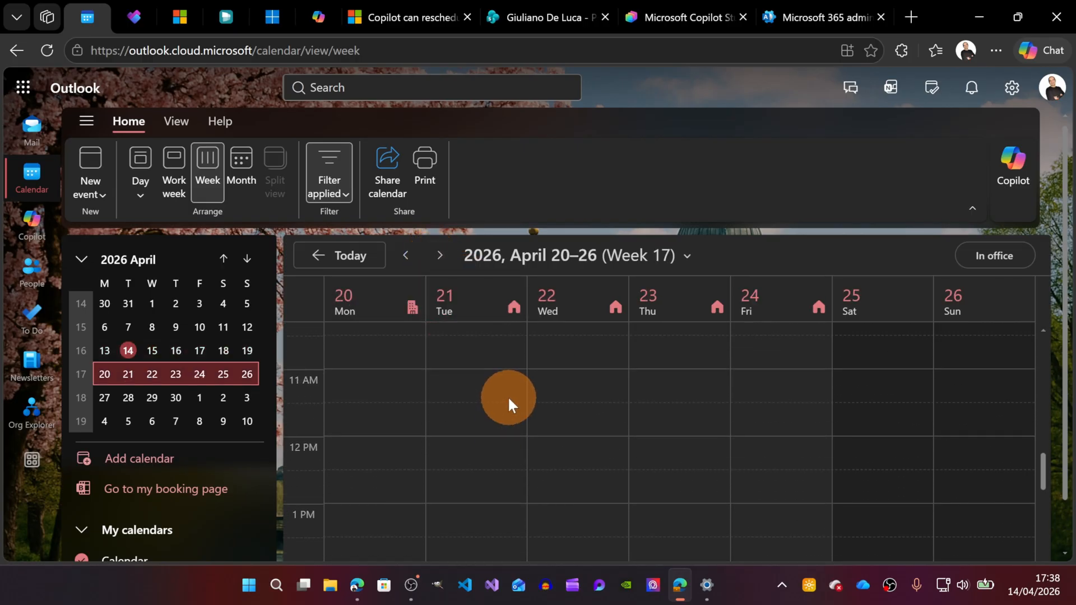
scroll(508, 396, up, 3)
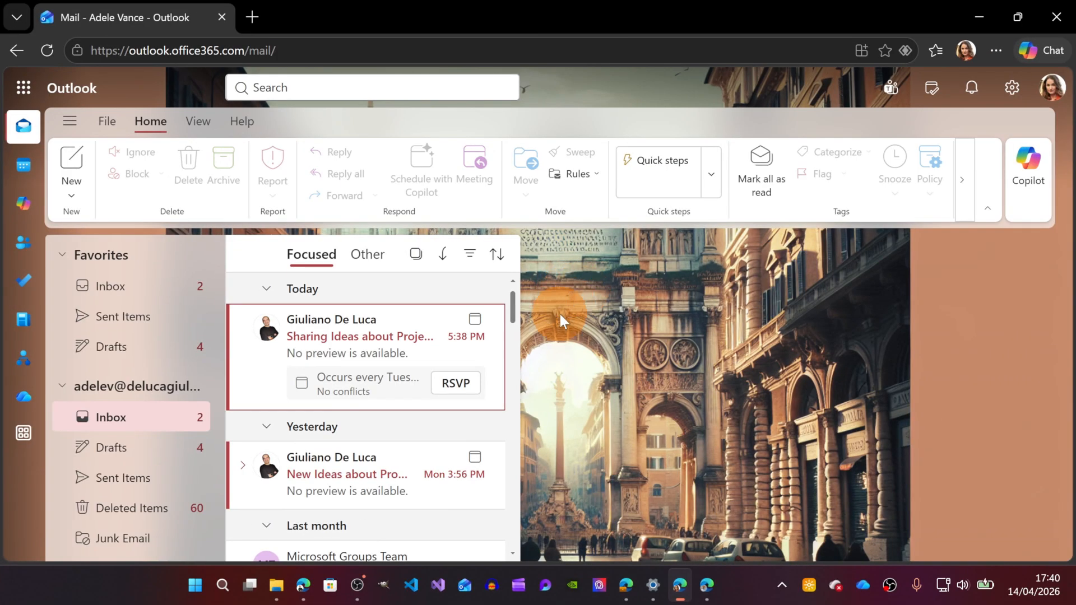
- In the attendee's mailbox, accept the "Sharing Ideas about Project X" meeting invitation through its RSVP
click(412, 365)
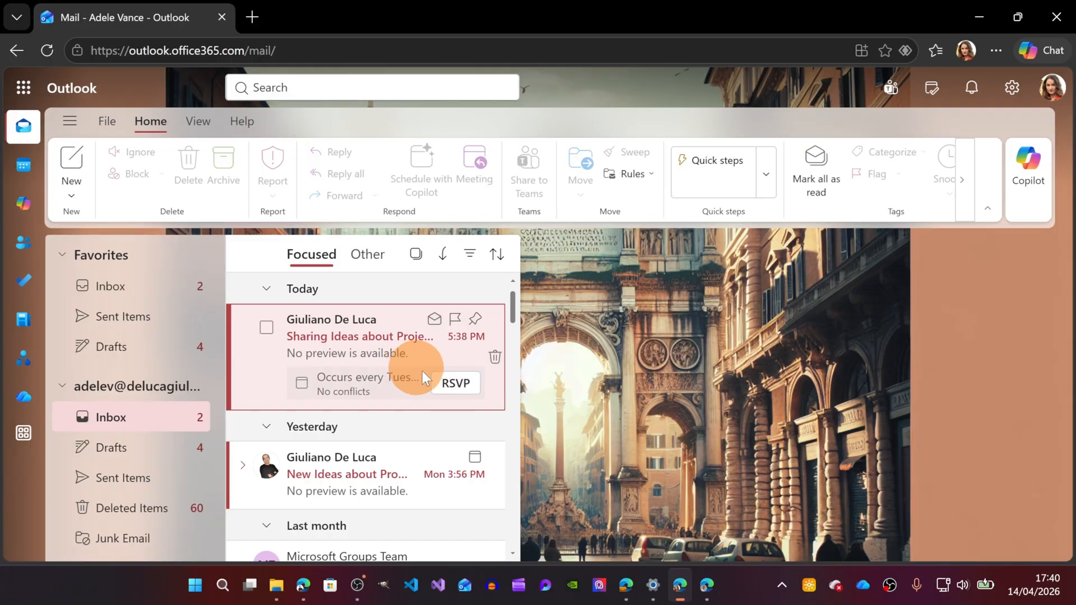
click(455, 383)
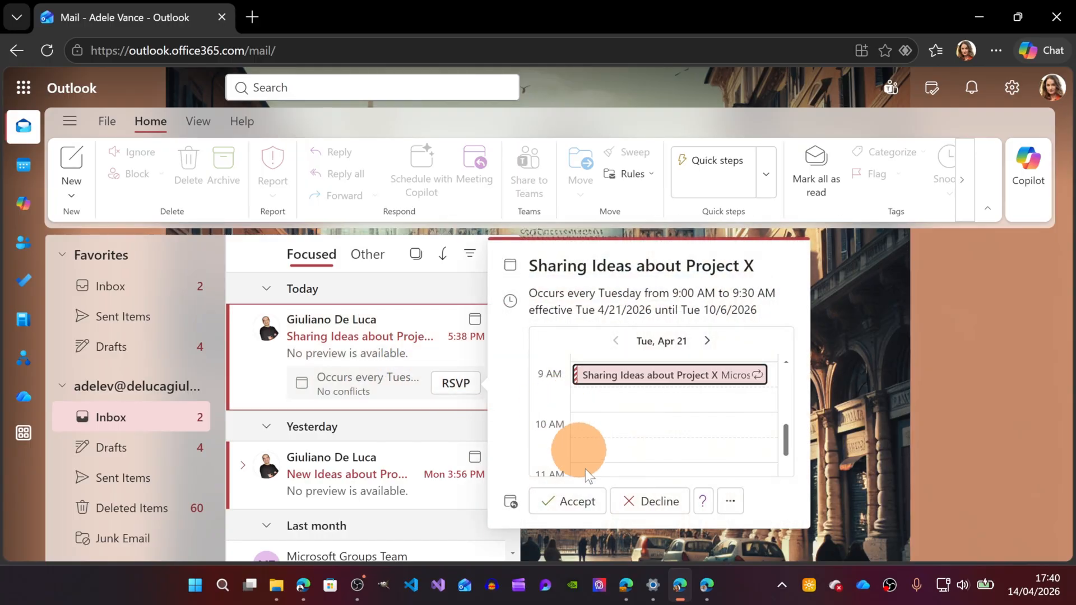
click(578, 501)
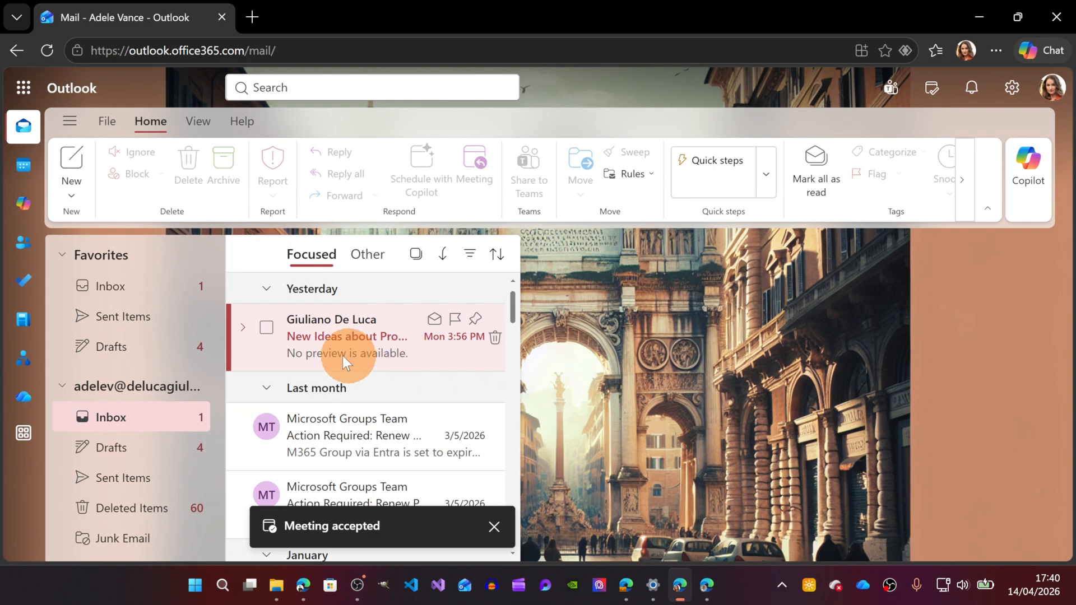
click(244, 328)
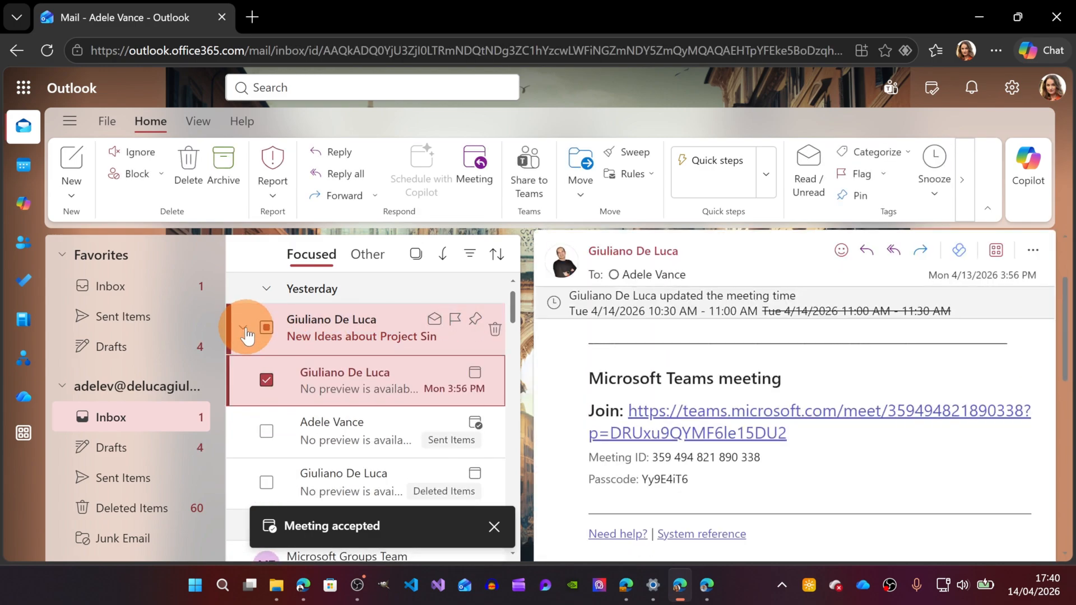
click(243, 330)
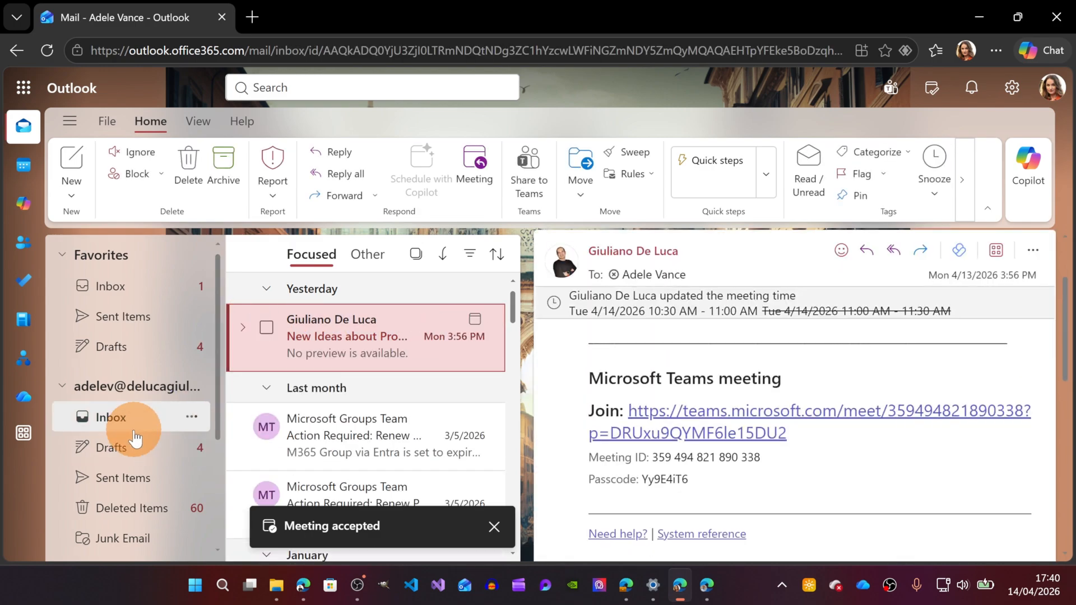
click(182, 417)
click(392, 361)
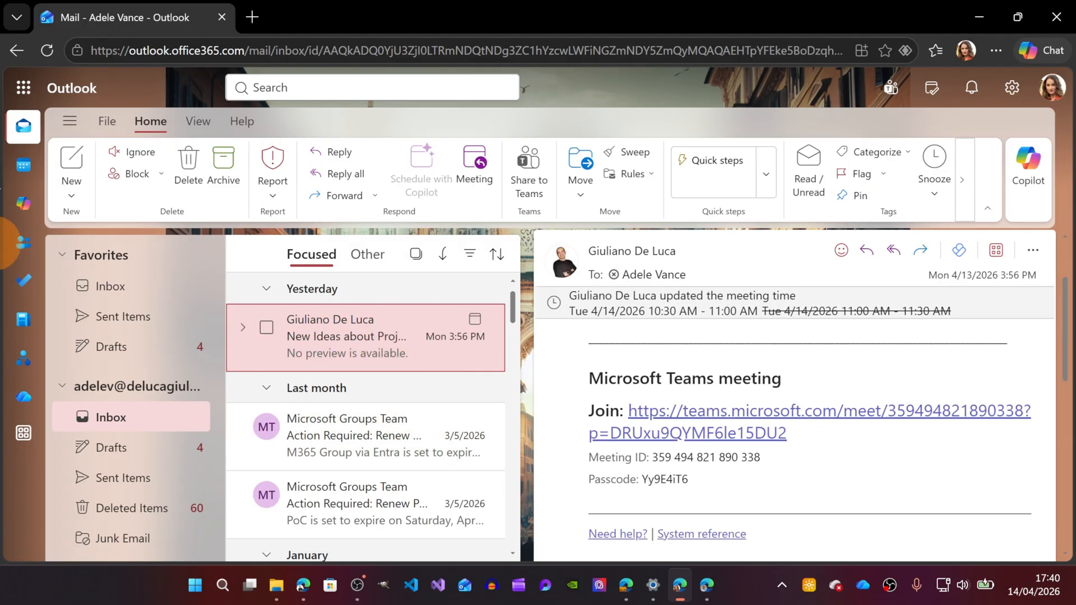
- Check the attendee's calendar for the work week of April 20–24, 2026, declining the automatic RSVP suggestion for now
click(23, 165)
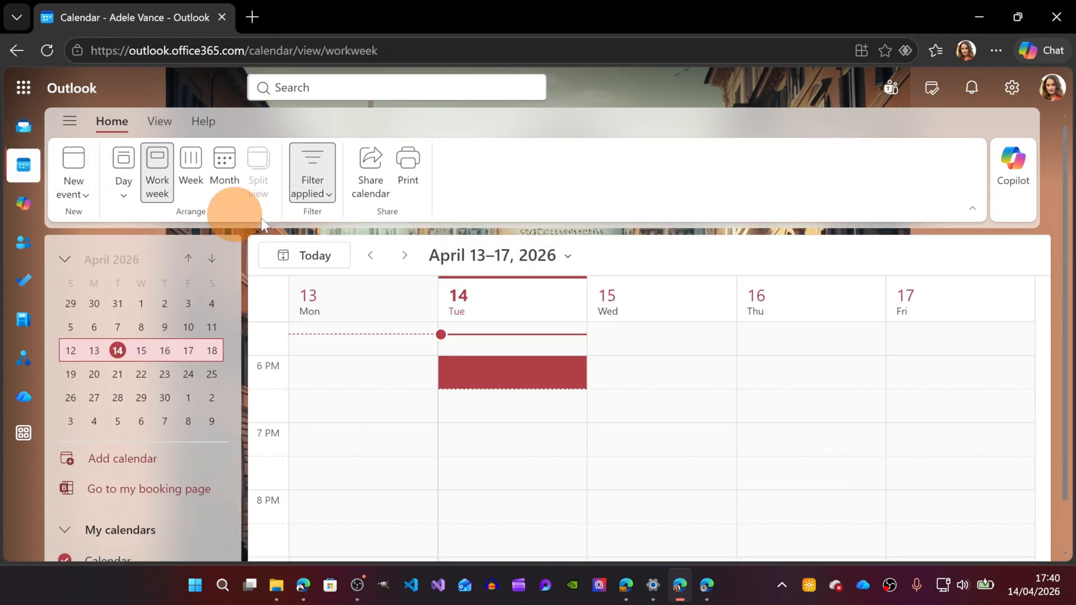
click(404, 255)
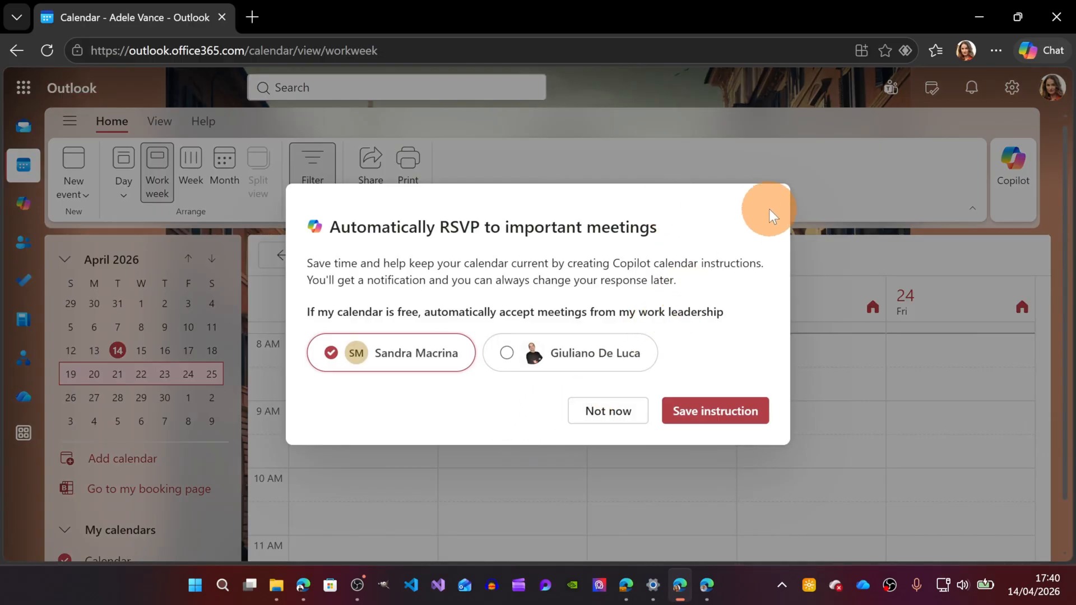
click(630, 417)
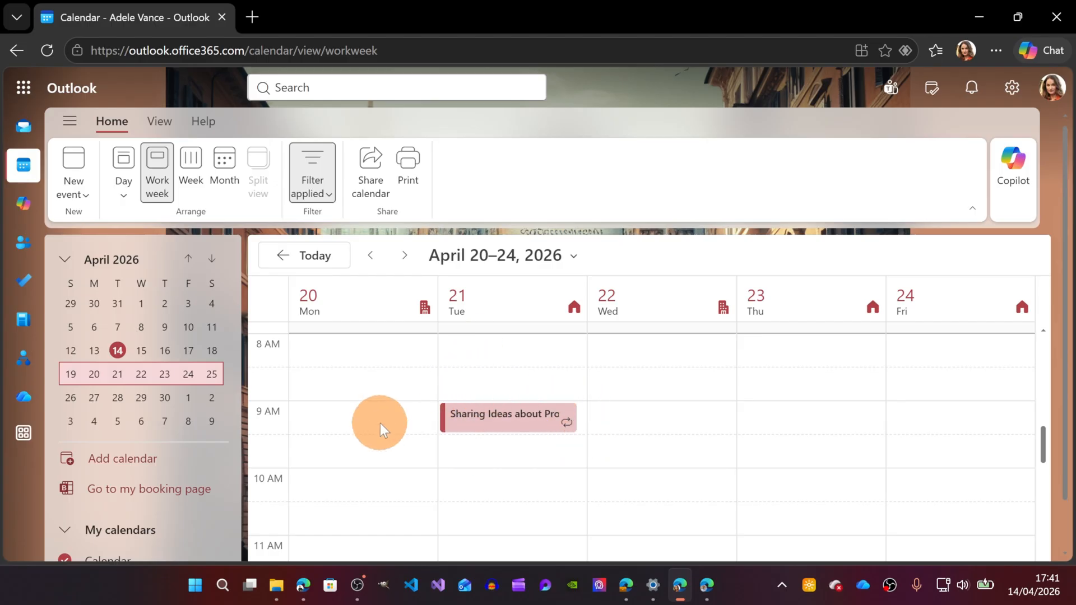
- Switch to the third colleague's Outlook mailbox, clear the Copilot themes and privacy prompts, and start a new event
click(714, 583)
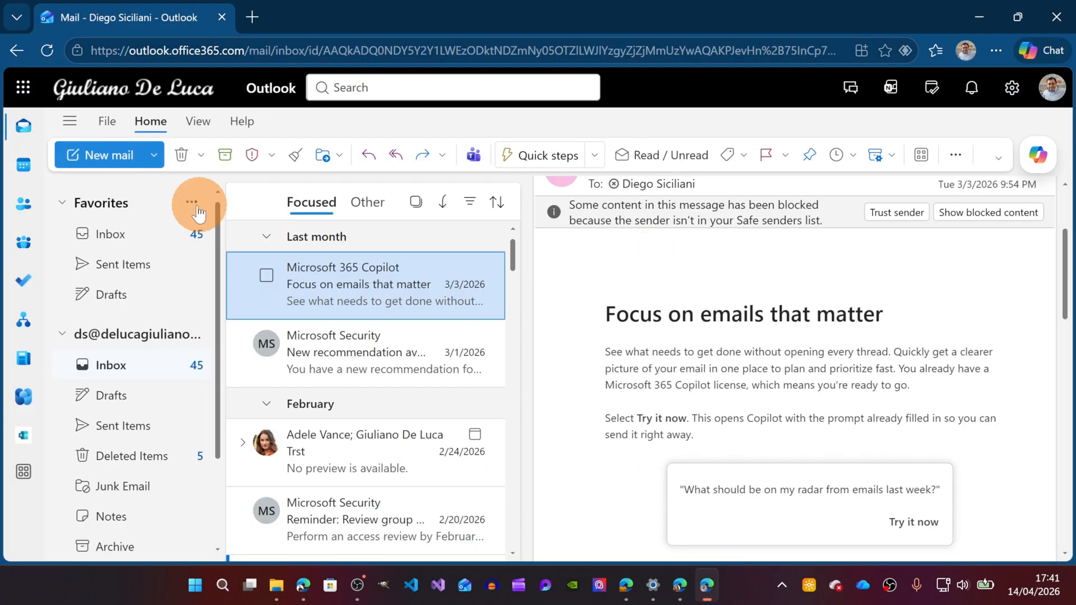
click(143, 157)
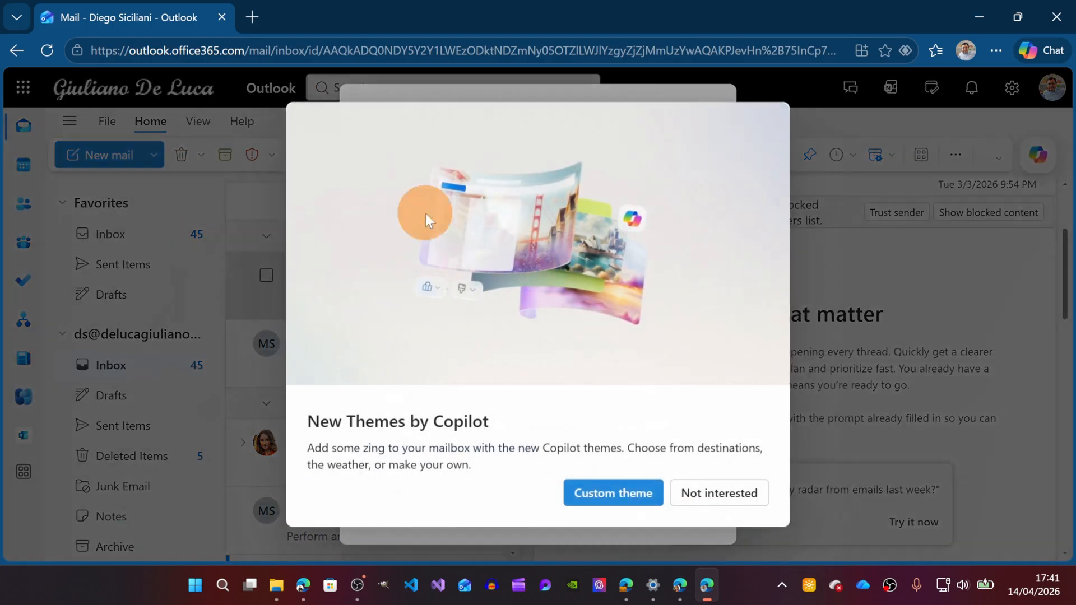
click(628, 493)
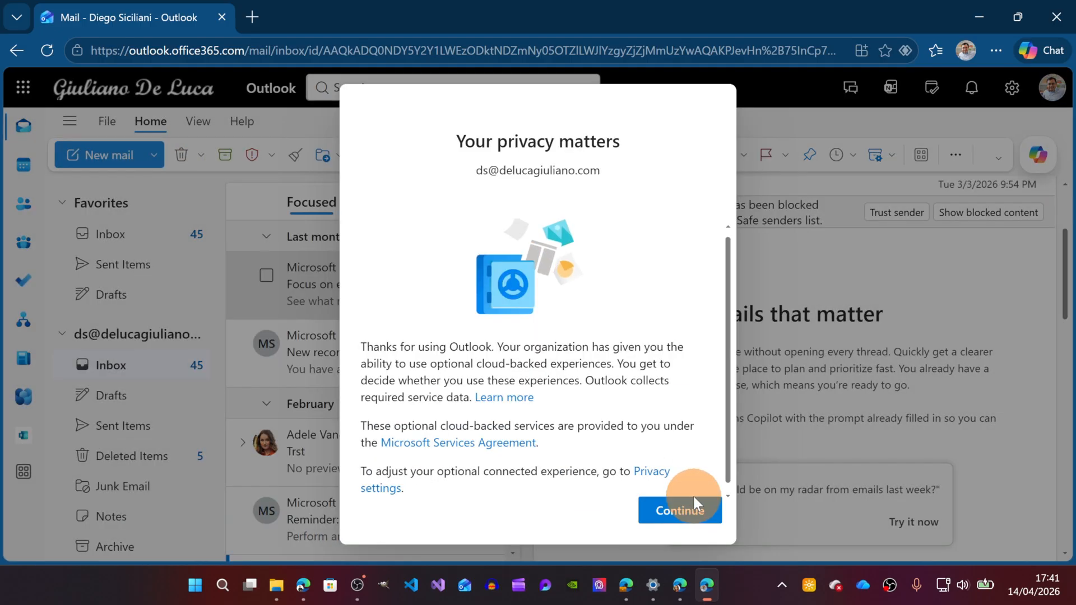
click(693, 496)
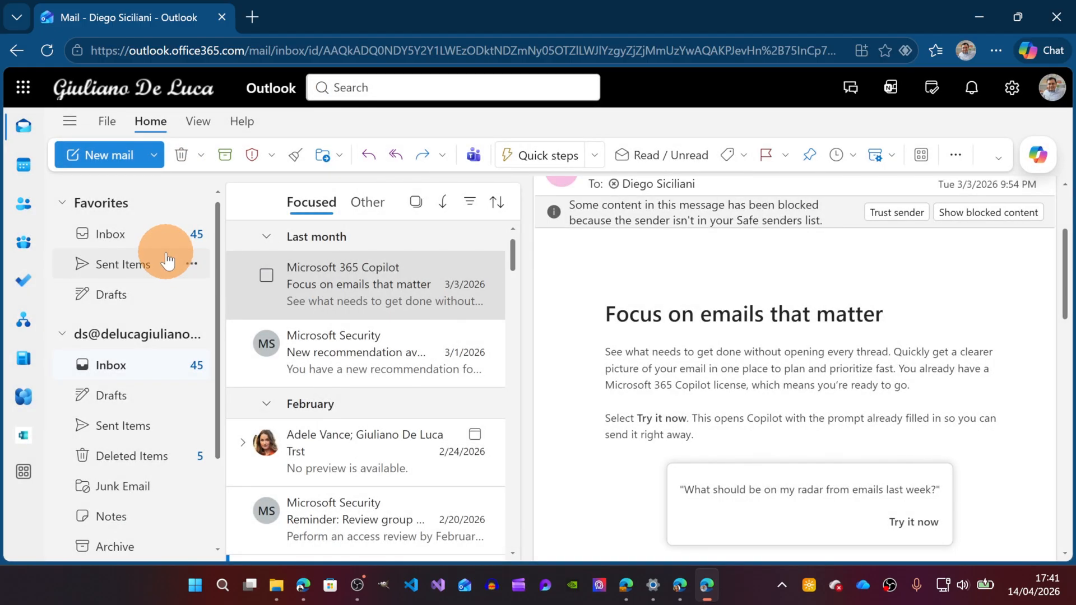
click(153, 154)
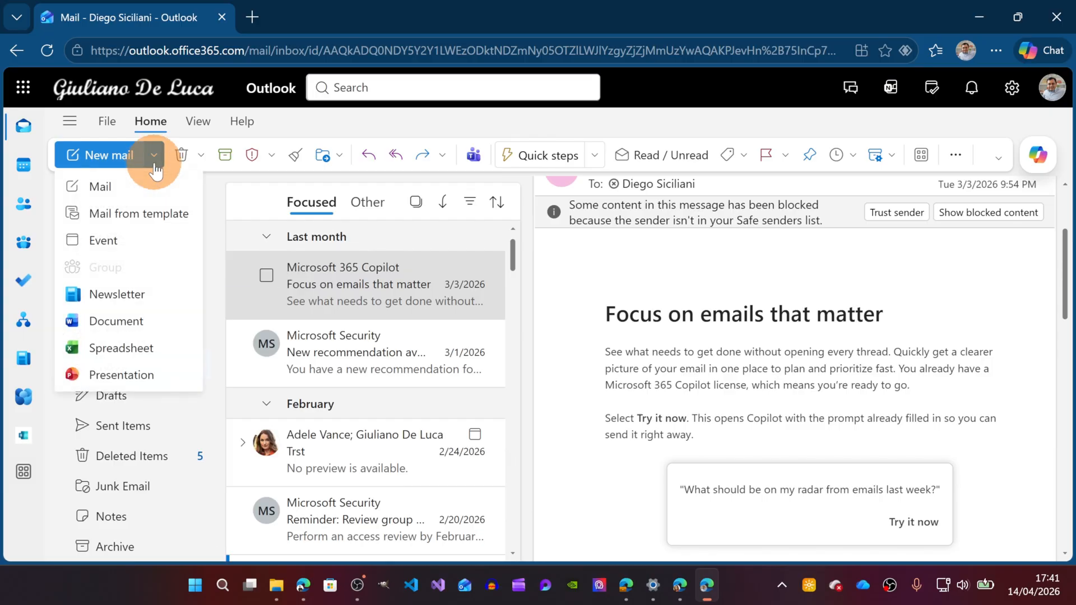
click(129, 243)
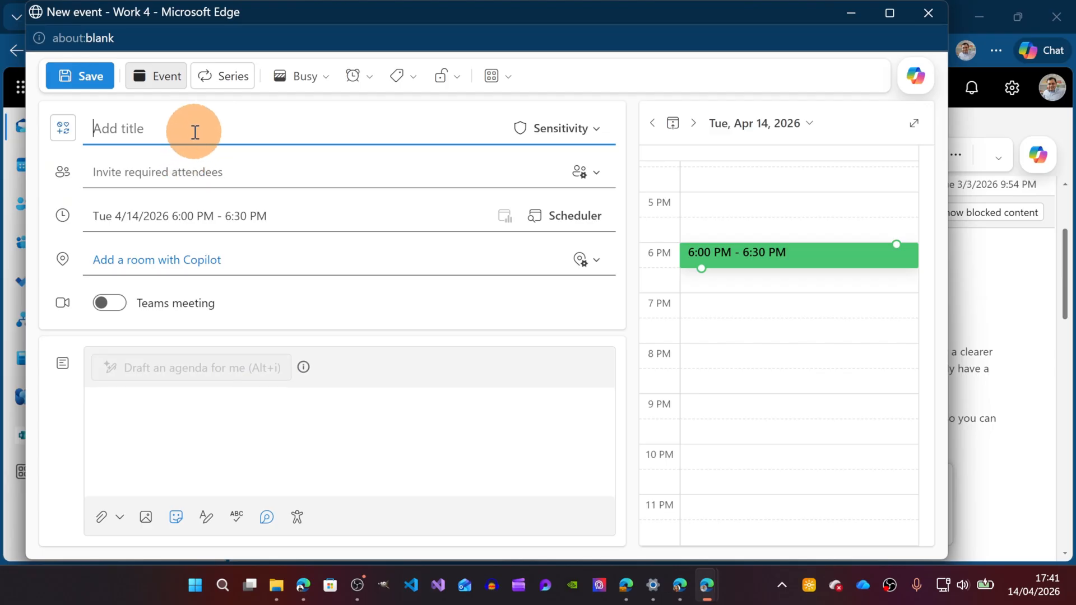
- Title the event "Urgent Issue with Copilot" and invite the organizer of the Project X series as a required attendee
text(I)
key(BackSpace)
text(Urgent Issue )
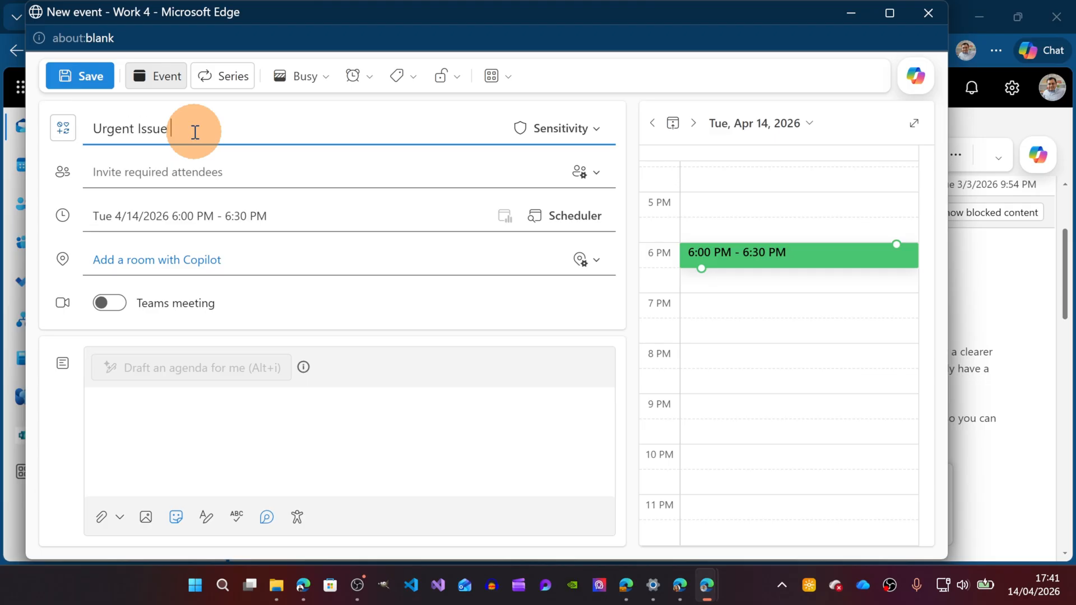
text(with Copilot)
click(189, 171)
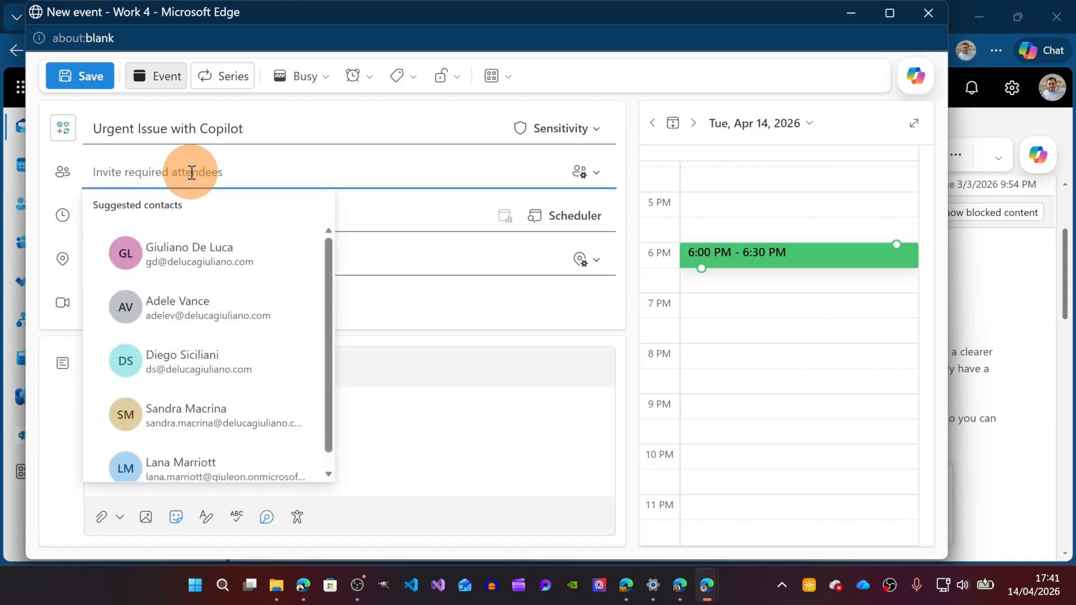
text(de)
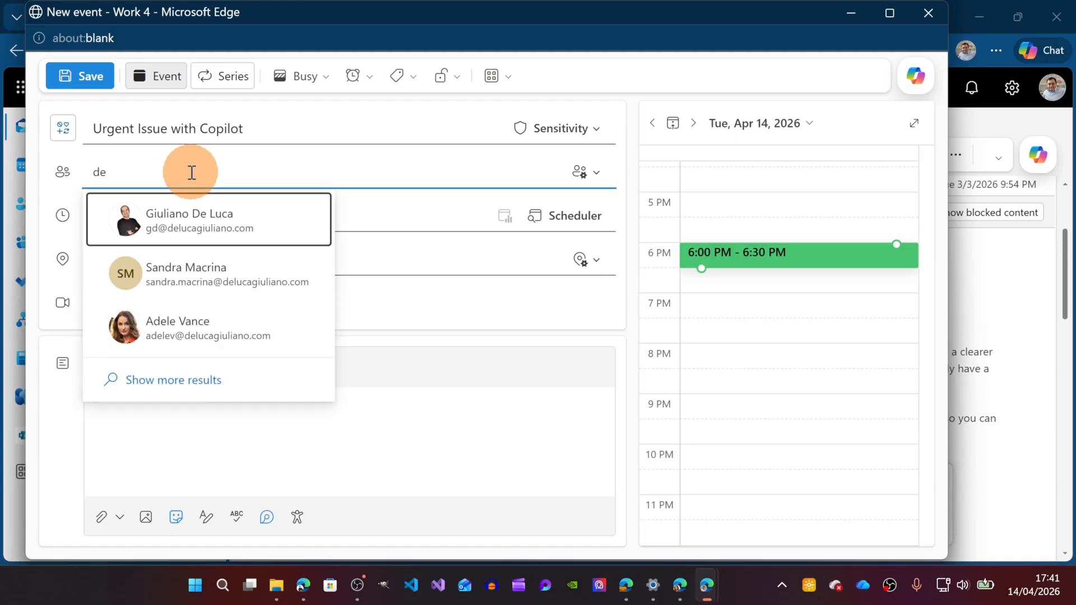
click(180, 204)
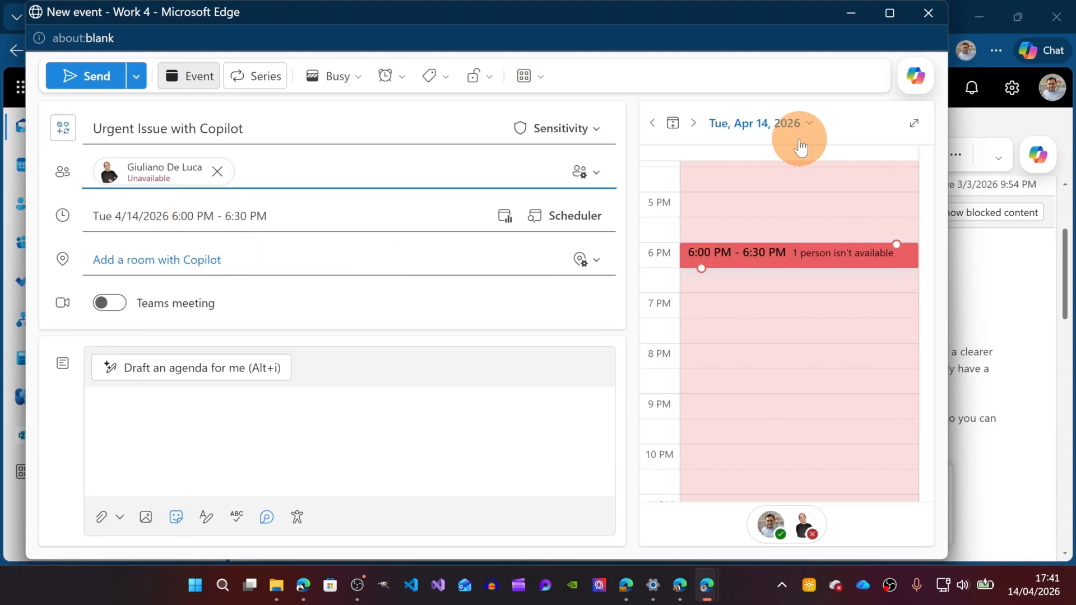
- Schedule the event on Tue 4/21/2026 from 9:00 PM to 9:30 PM
click(693, 122)
click(693, 123)
click(694, 123)
click(693, 122)
click(693, 122)
click(693, 122)
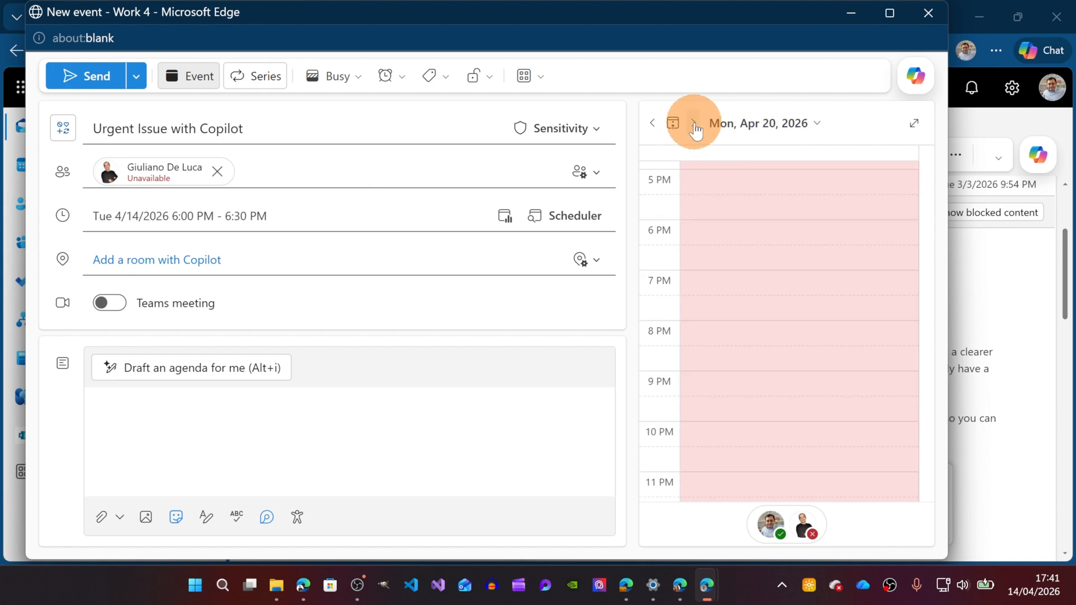
click(693, 123)
scroll(762, 305, up, 1)
scroll(764, 305, down, 2)
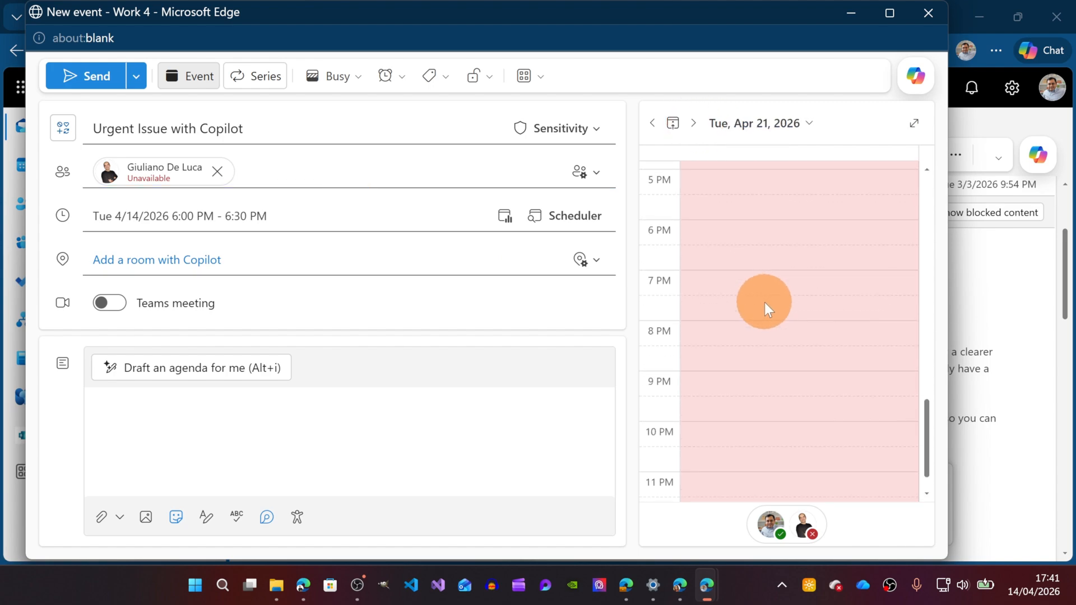
click(866, 380)
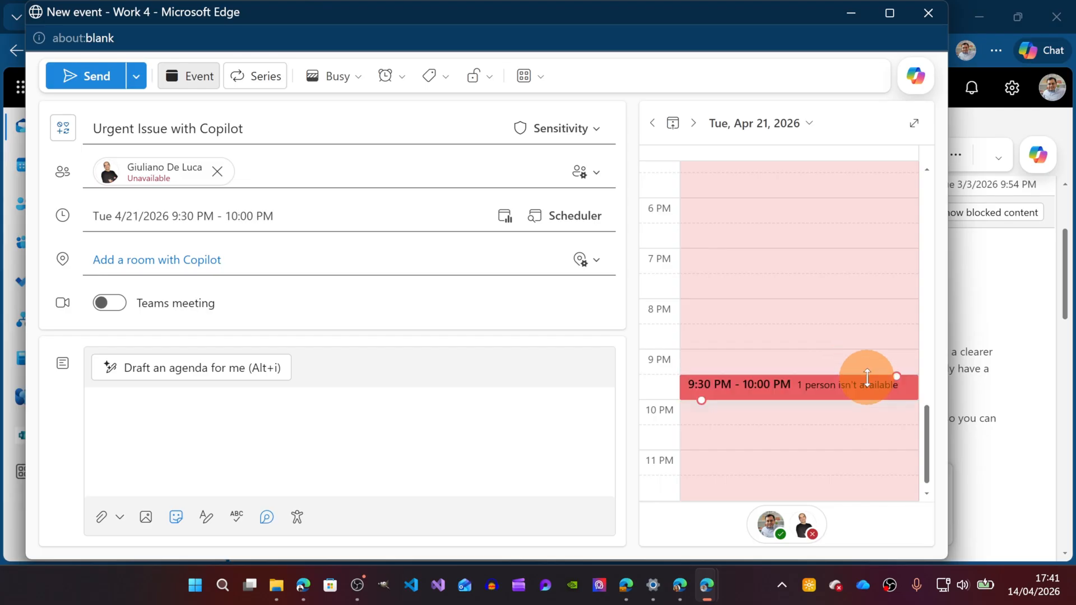
drag(914, 390, 886, 359)
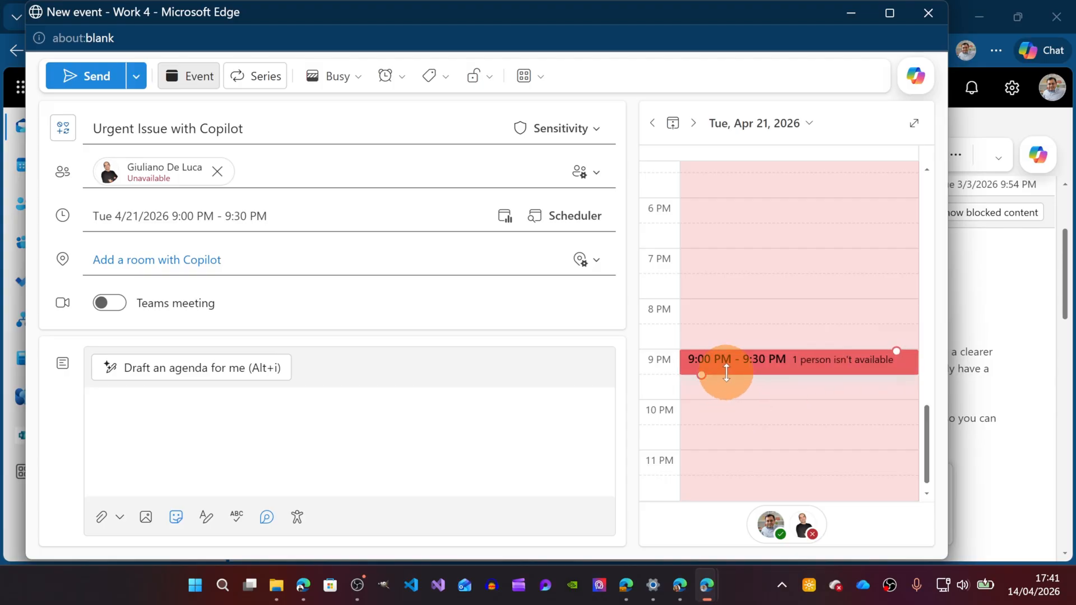
drag(726, 373, 697, 375)
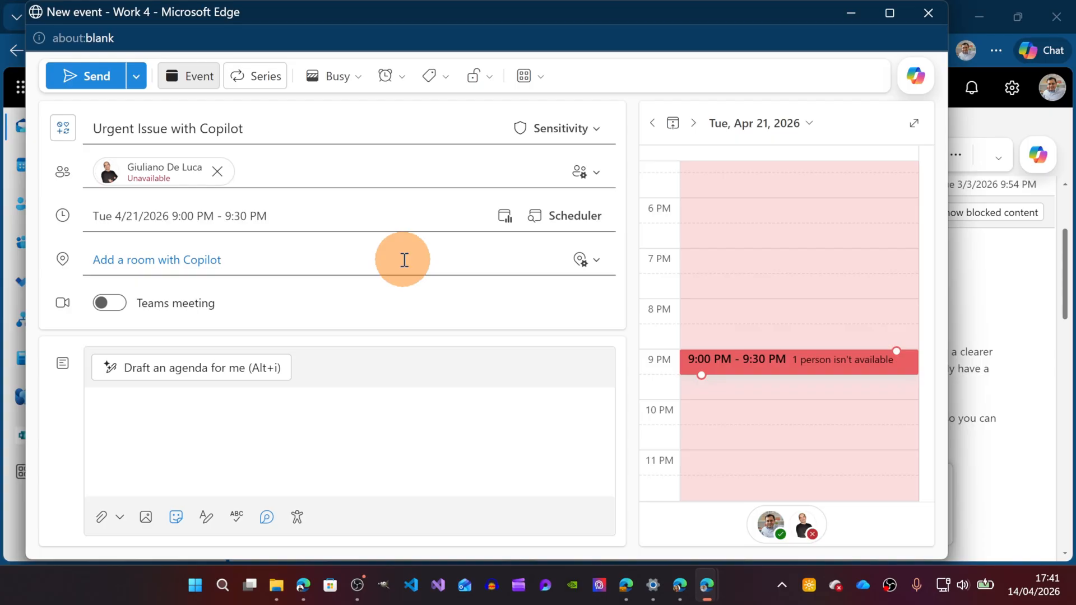
- Make the "Urgent Issue with Copilot" event a Teams meeting and send the invitation
click(110, 304)
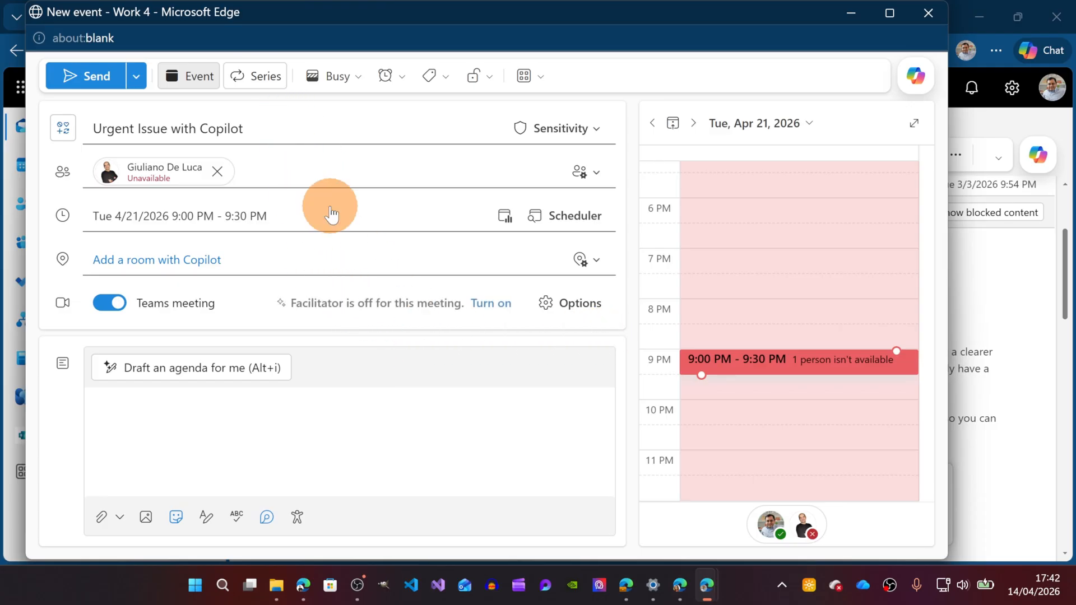
click(87, 78)
click(420, 239)
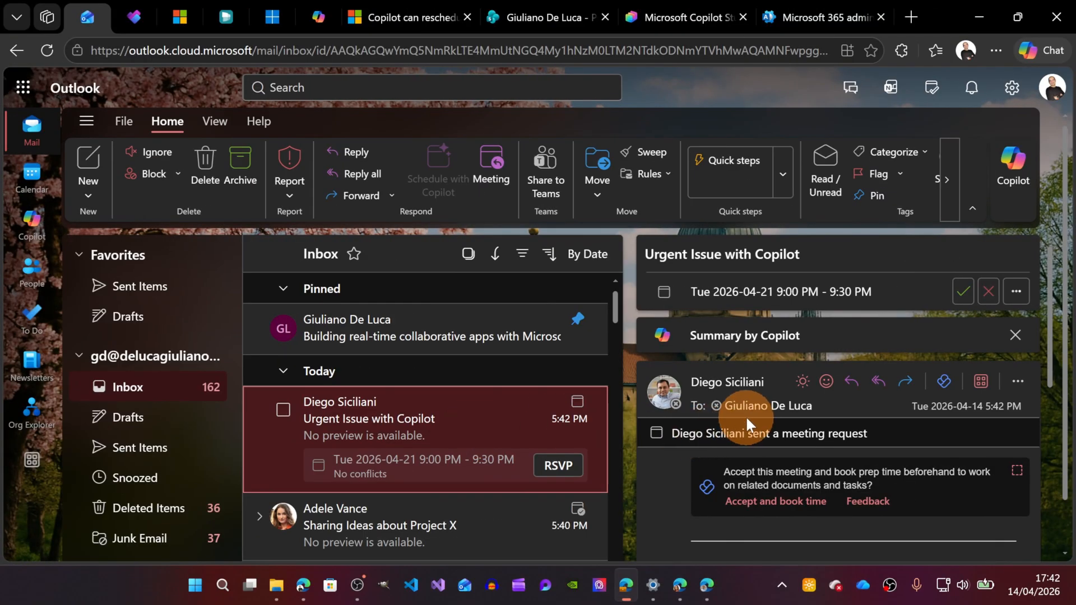
- In the series organizer's mailbox, review the "Urgent Issue with Copilot" meeting request and accept it through its RSVP
scroll(721, 412, down, 3)
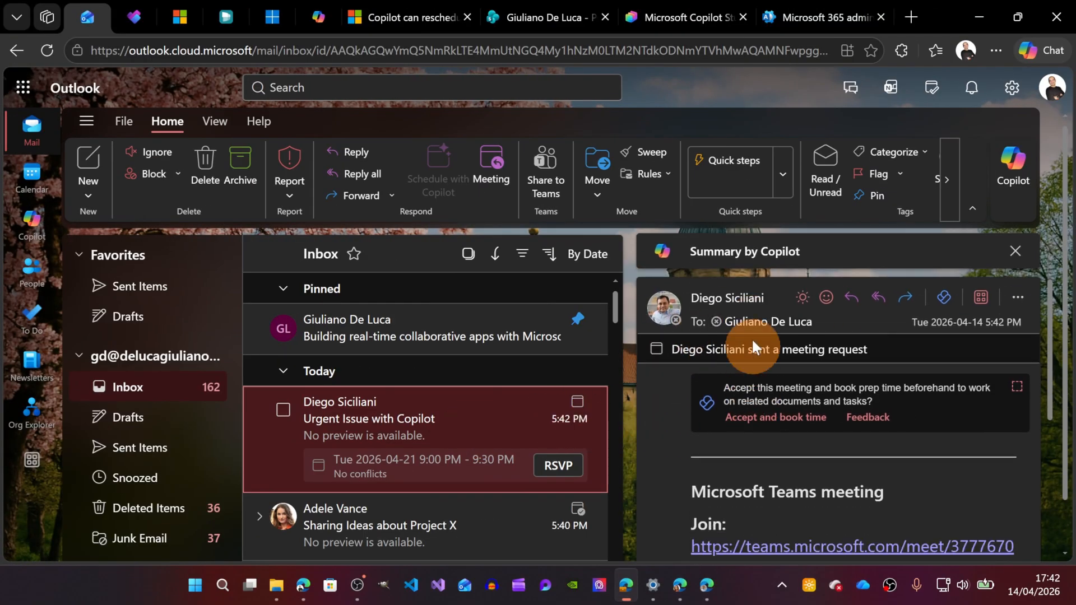
scroll(720, 264, up, 2)
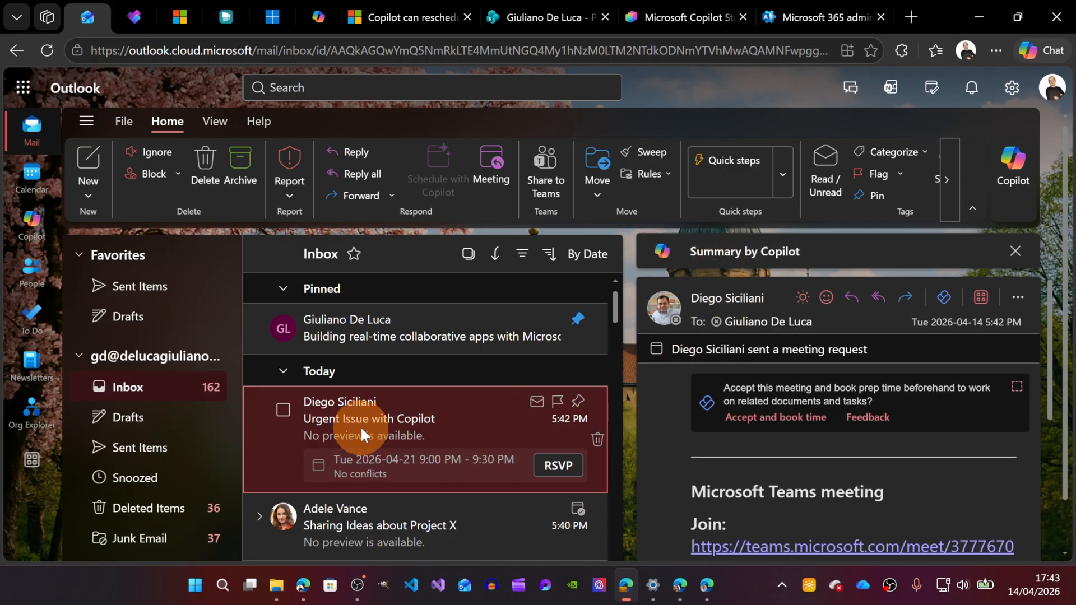
click(560, 465)
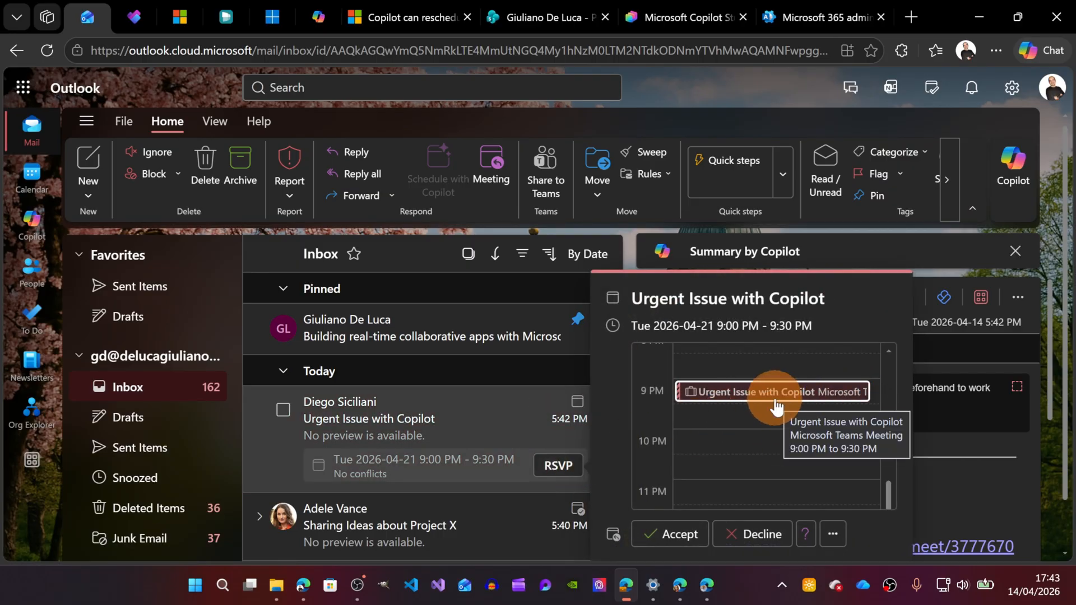
click(679, 535)
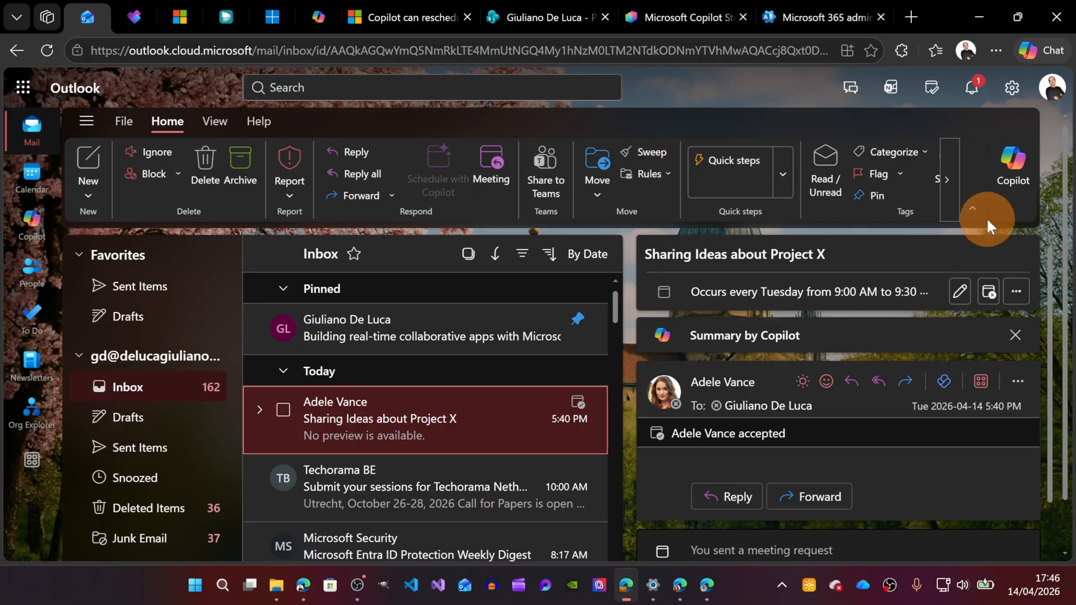
- Open the event from Copilot's latest rescheduling notification, review its time, tracking and Copilot rescheduling setting, and close it
click(974, 103)
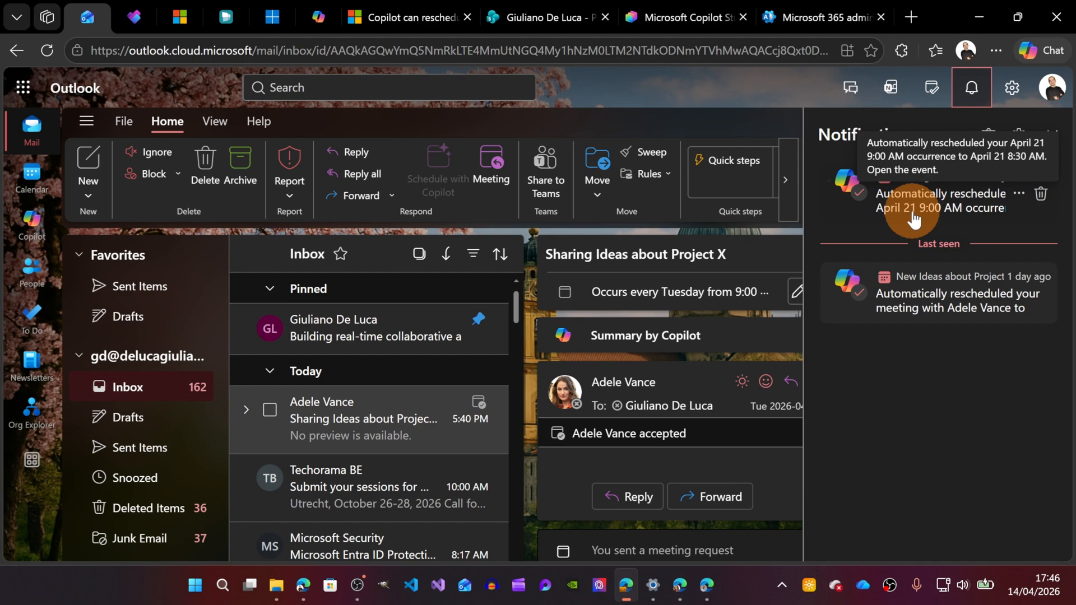
click(935, 216)
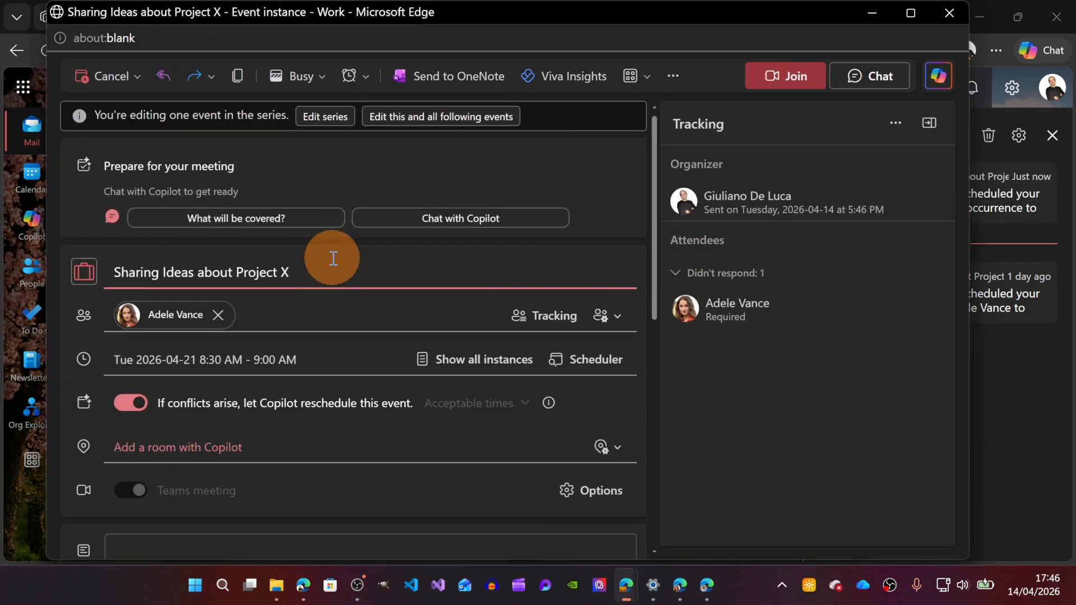
scroll(352, 257, down, 1)
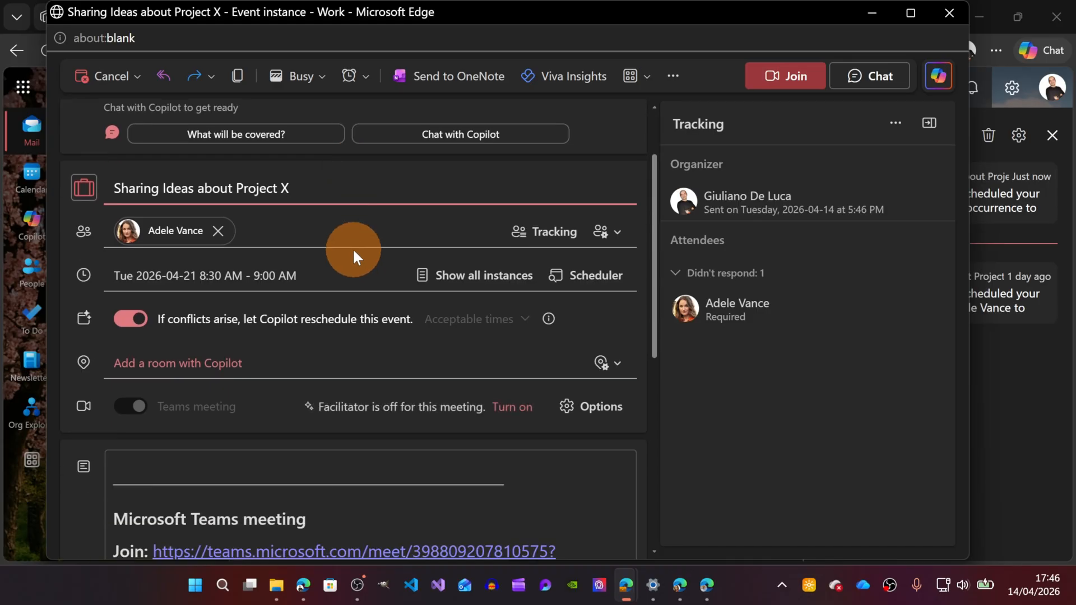
scroll(353, 257, down, 1)
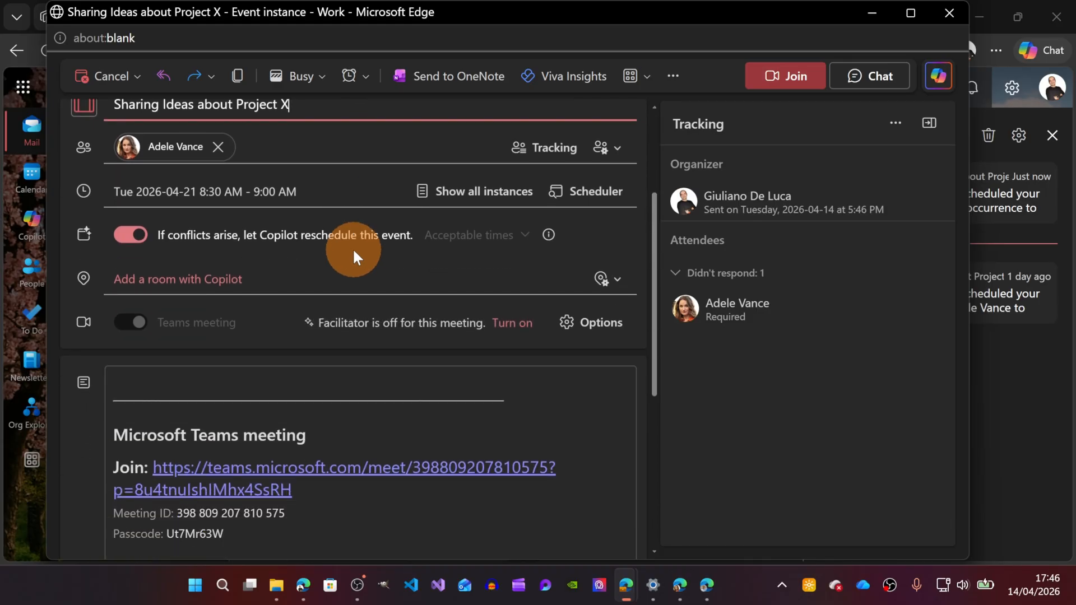
scroll(353, 257, up, 1)
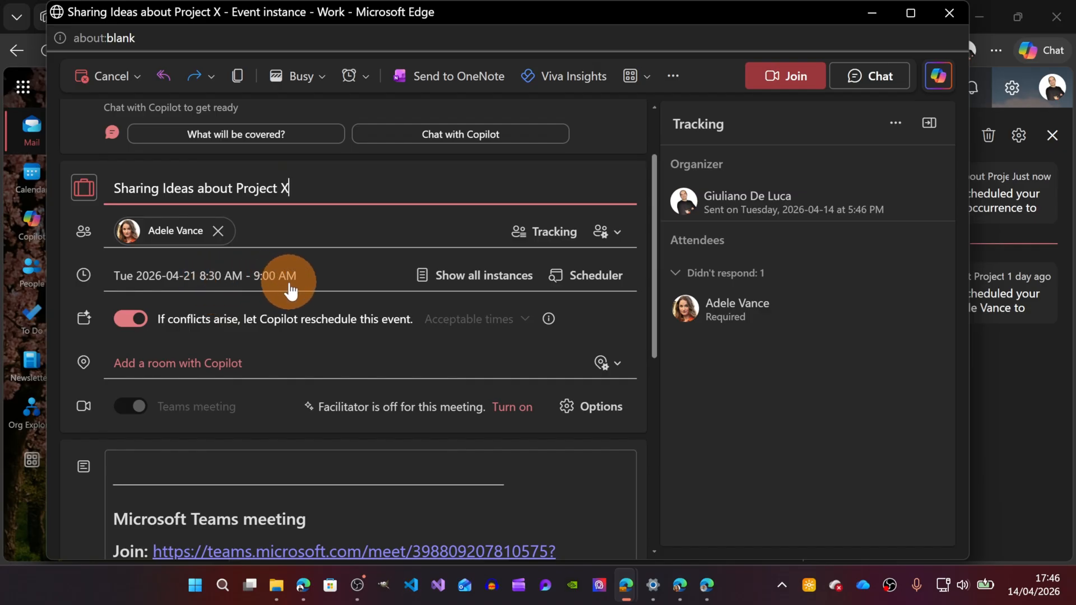
scroll(577, 240, up, 1)
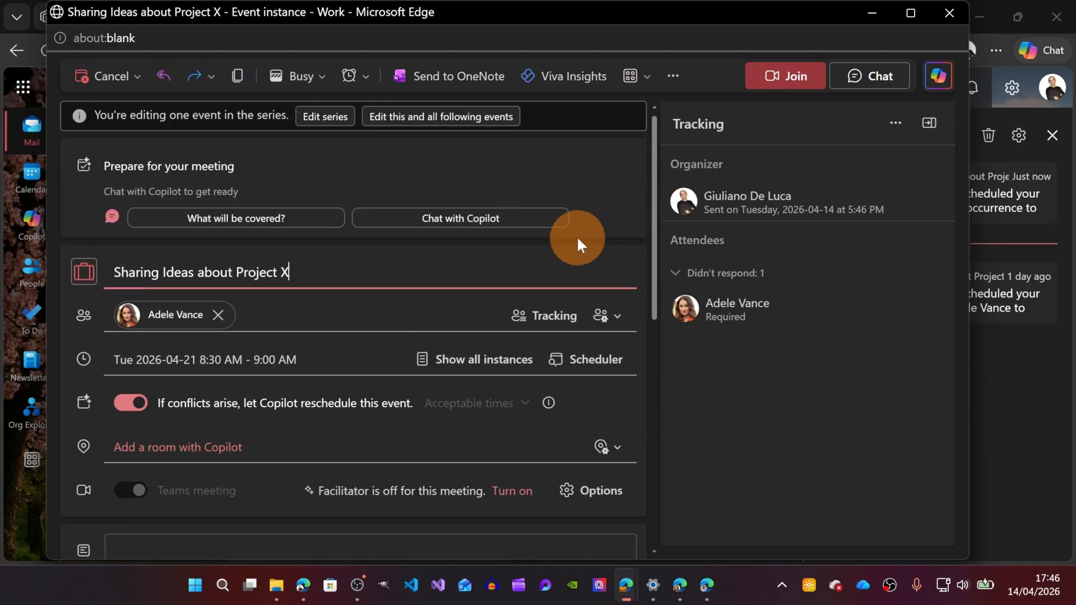
scroll(466, 267, down, 6)
scroll(451, 267, up, 6)
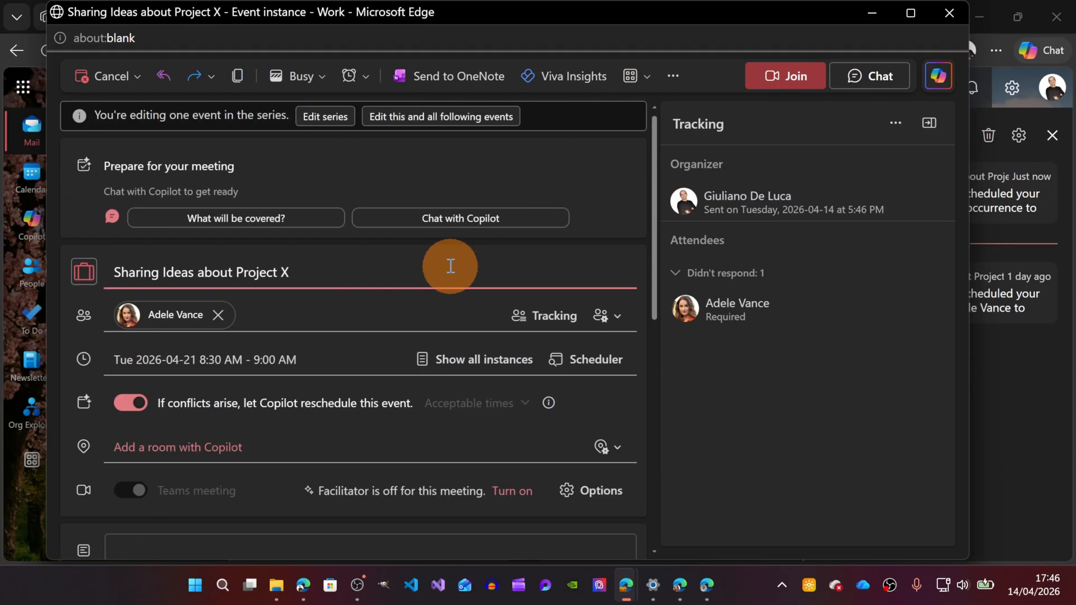
click(950, 12)
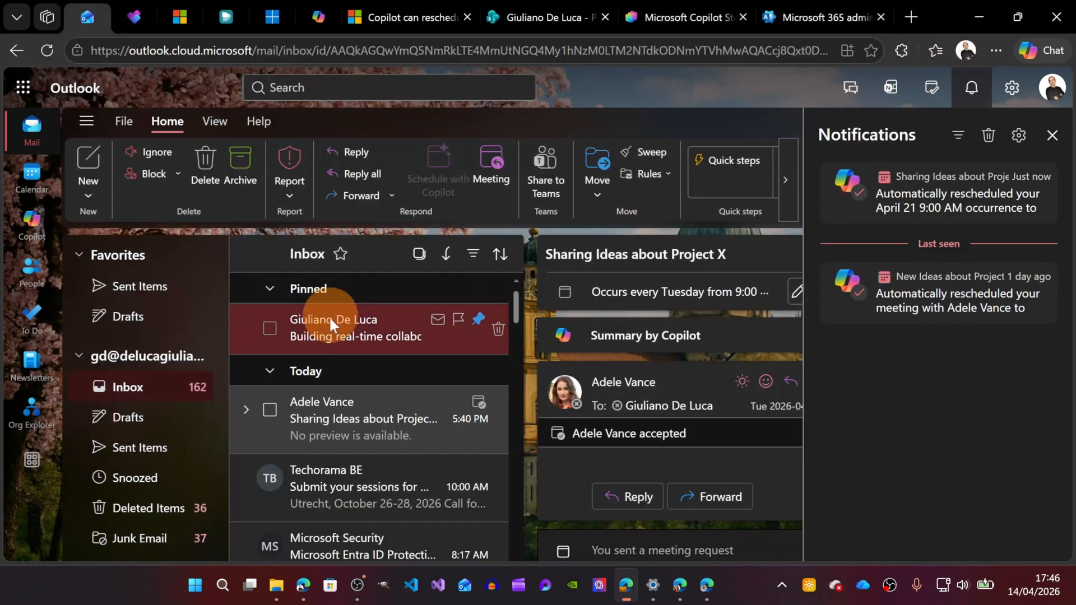
- Check where both meetings sit on Tuesday, April 21 in the organizer's calendar for the week of April 20–26, 2026
click(30, 174)
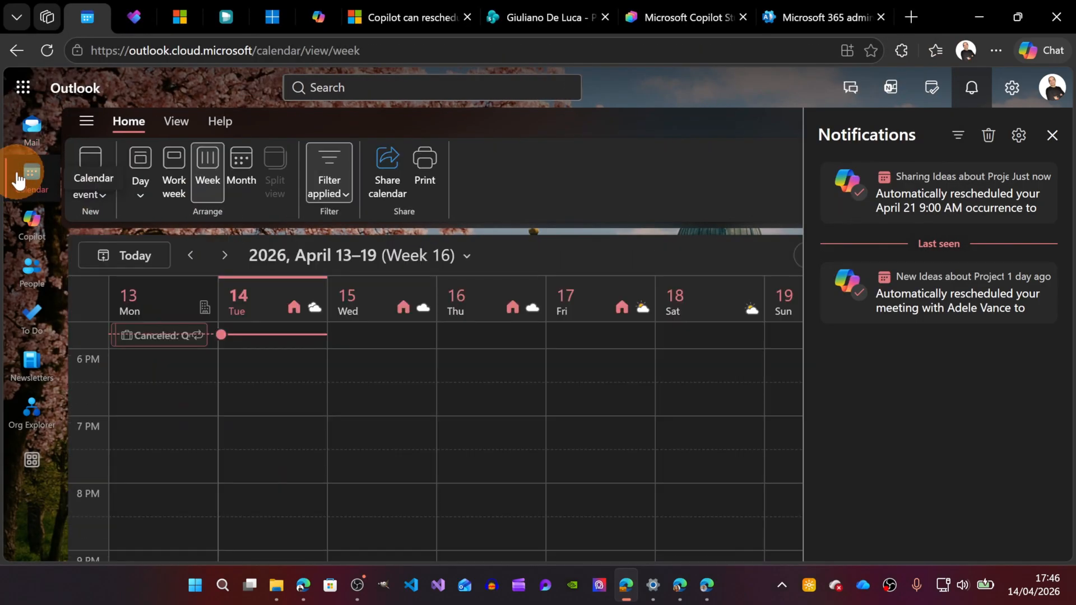
click(225, 255)
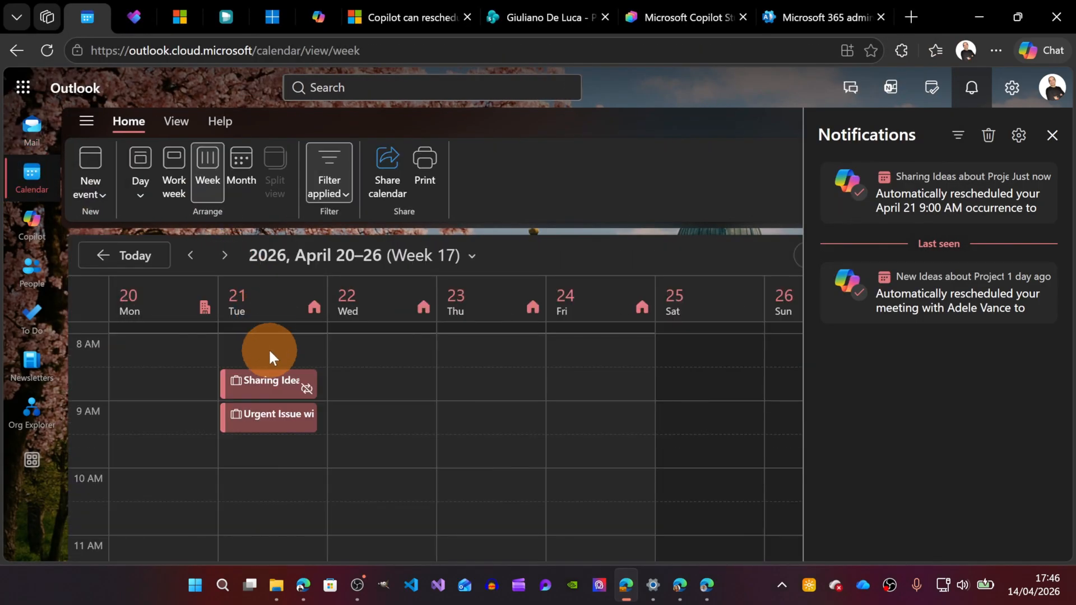
scroll(278, 352, down, 3)
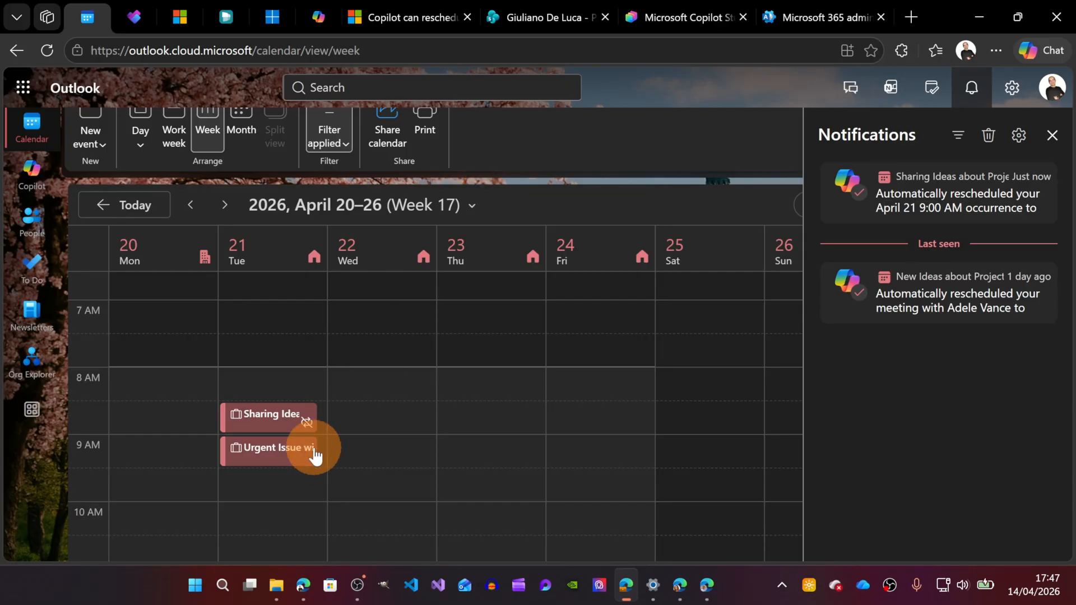
- In the attendee's mailbox, review the updated time of the "Sharing Ideas about Project X" meeting and accept it through its RSVP
click(678, 590)
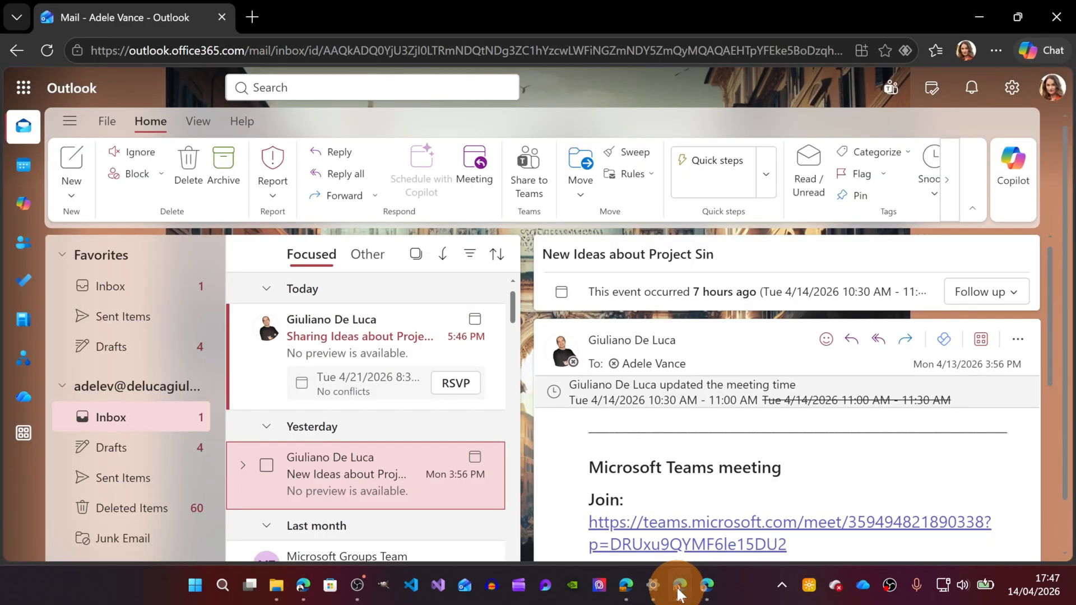
click(365, 344)
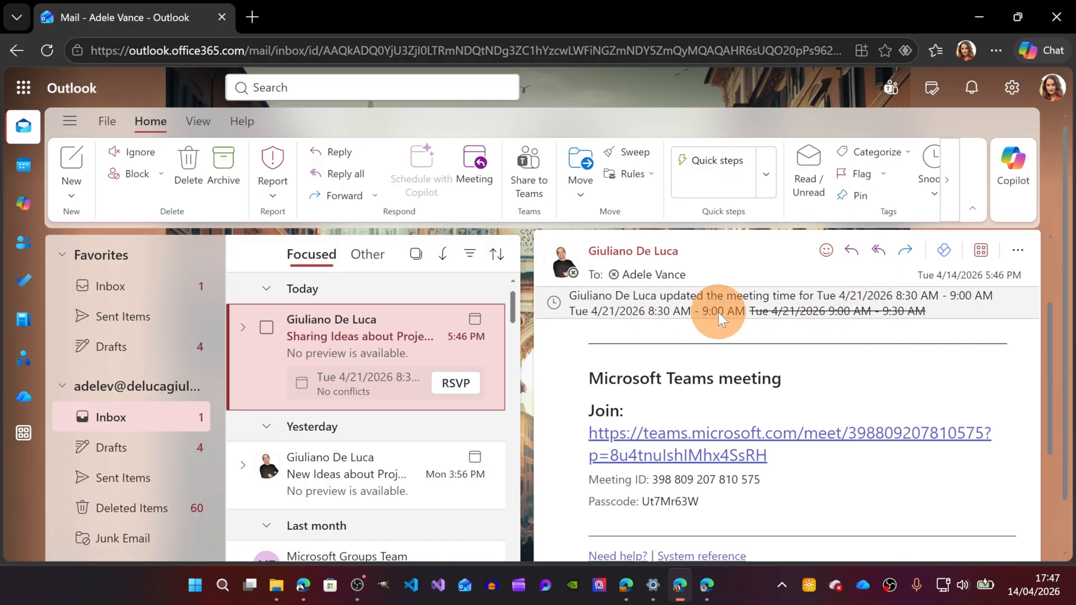
scroll(832, 393, down, 5)
scroll(836, 390, up, 7)
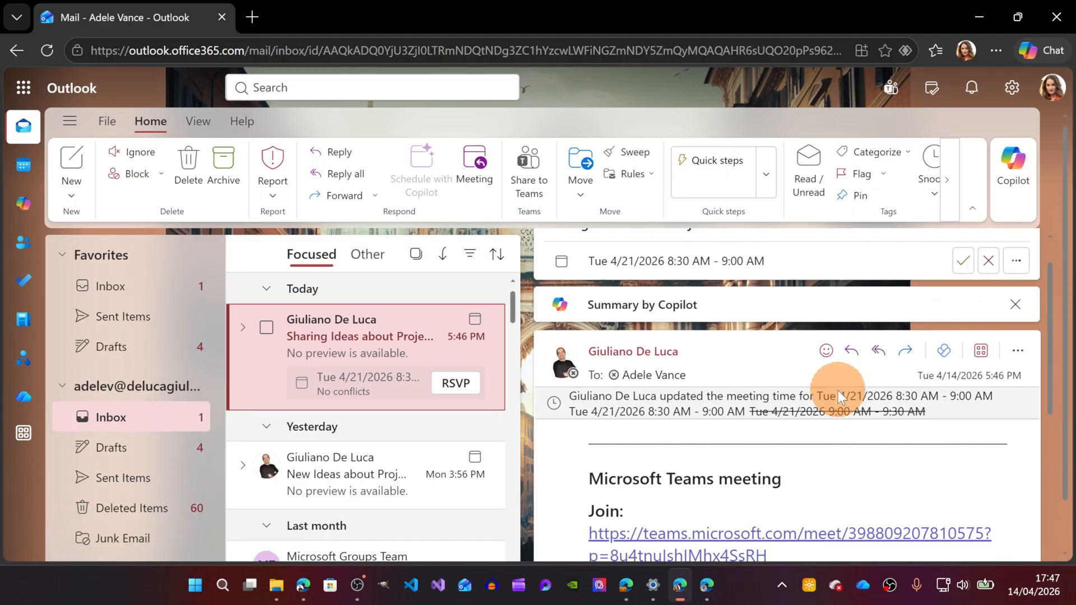
scroll(835, 386, up, 1)
click(468, 383)
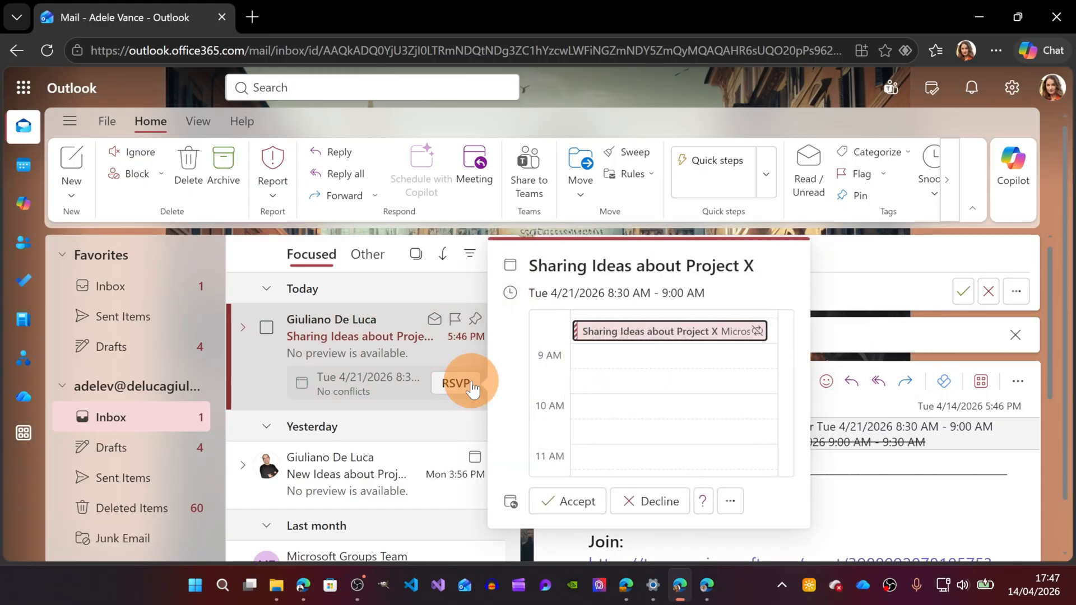
click(568, 501)
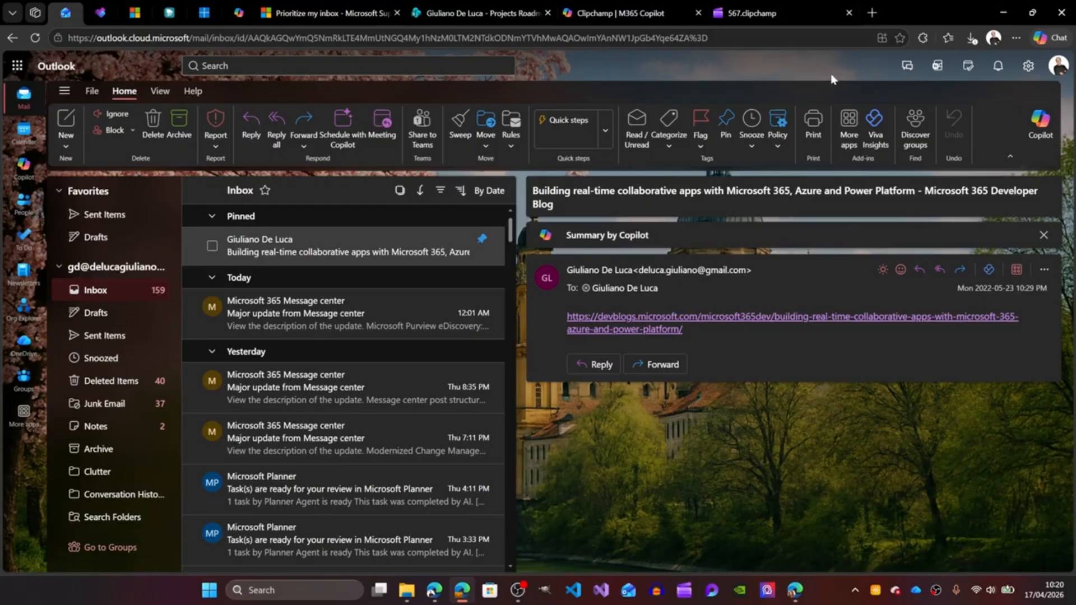
- In the organizer's Copilot settings for Outlook, let Copilot prioritize email on arrival and apply the low priority label
click(1027, 67)
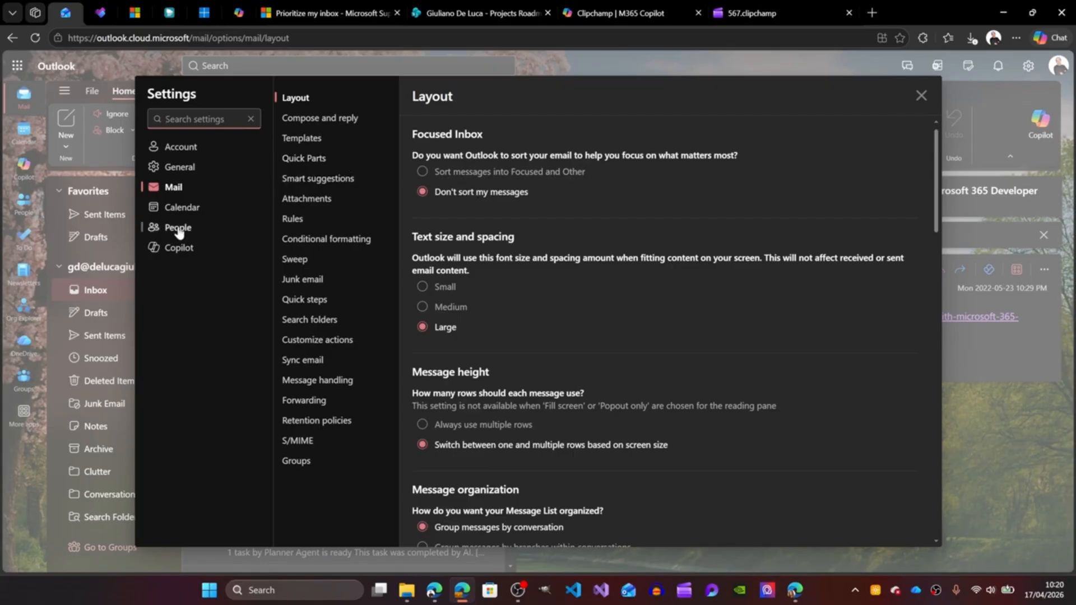
click(172, 251)
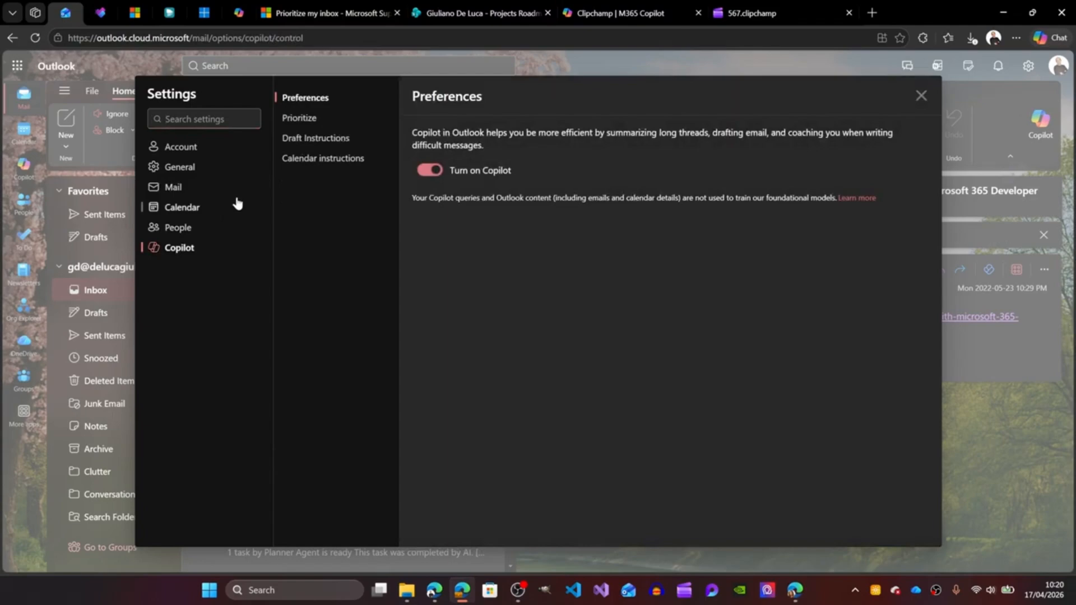
click(298, 119)
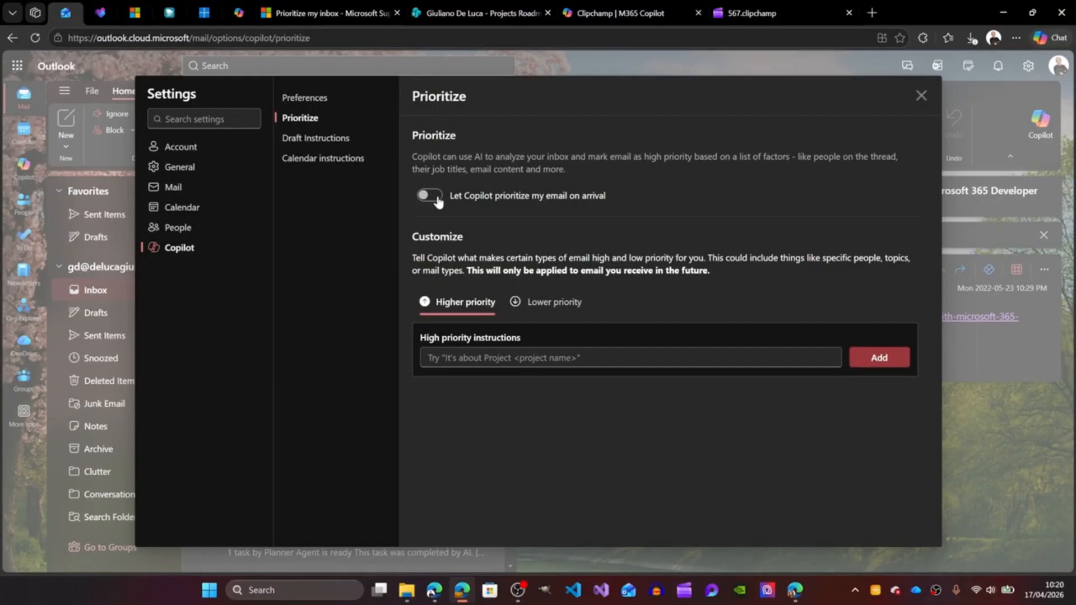
click(436, 197)
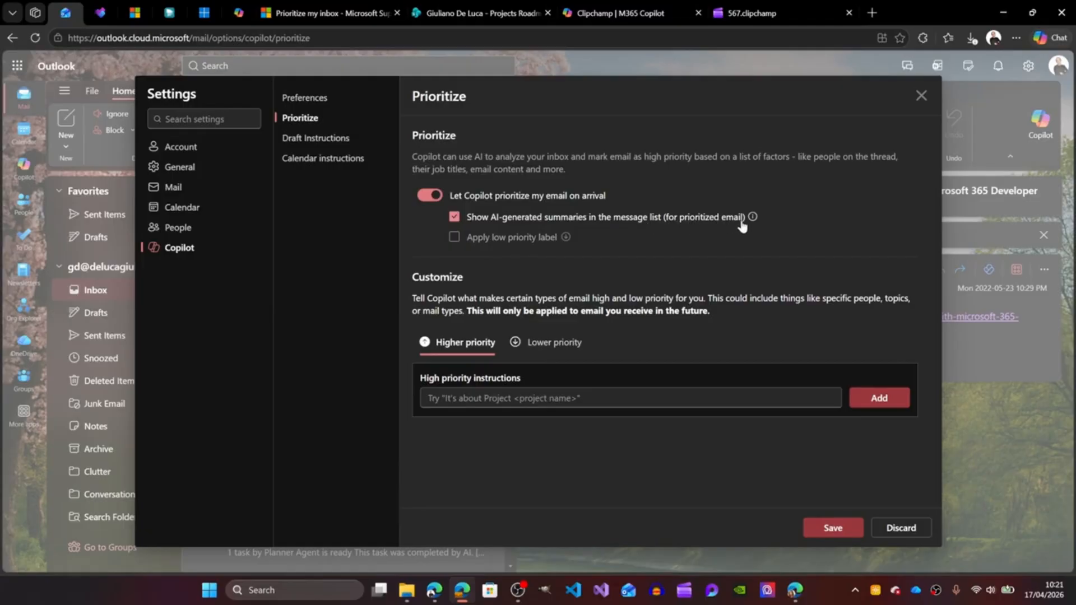
mouse_move(752, 223)
click(454, 238)
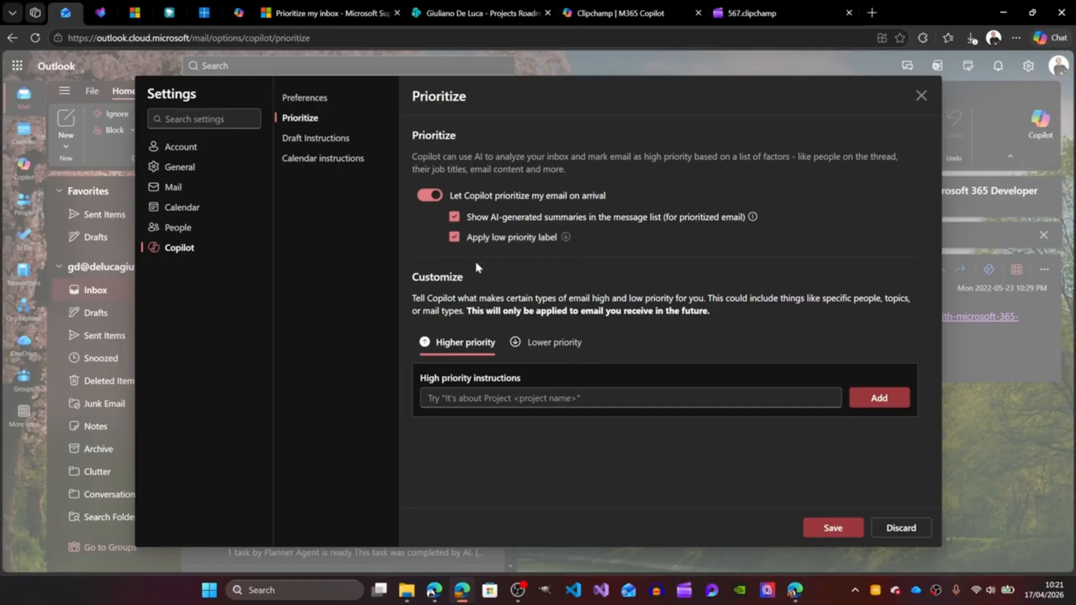
- Add the high priority instruction "It's about project x"
click(585, 398)
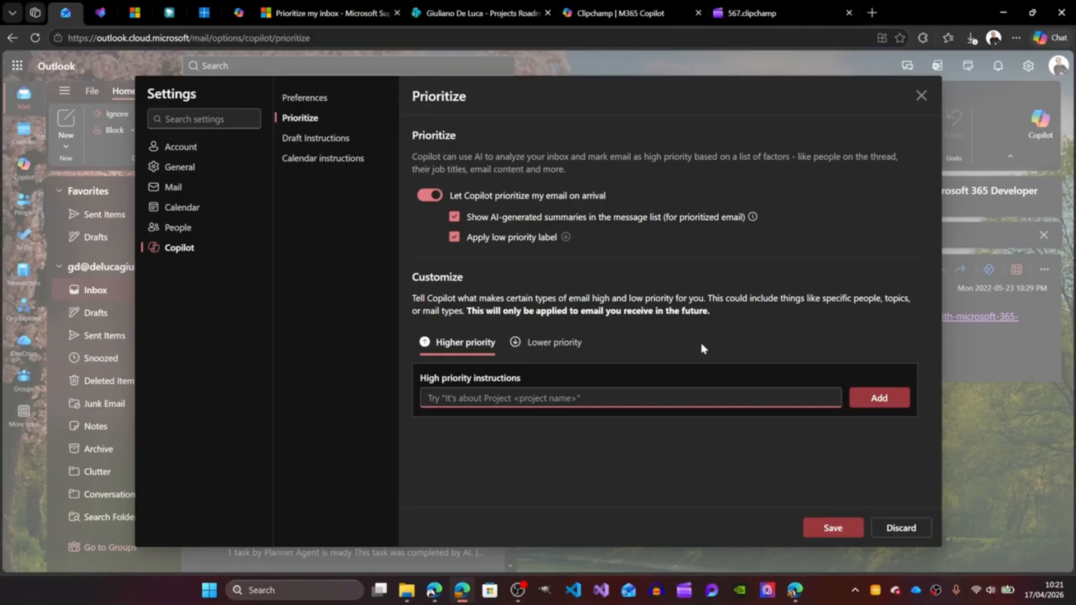
text(It's)
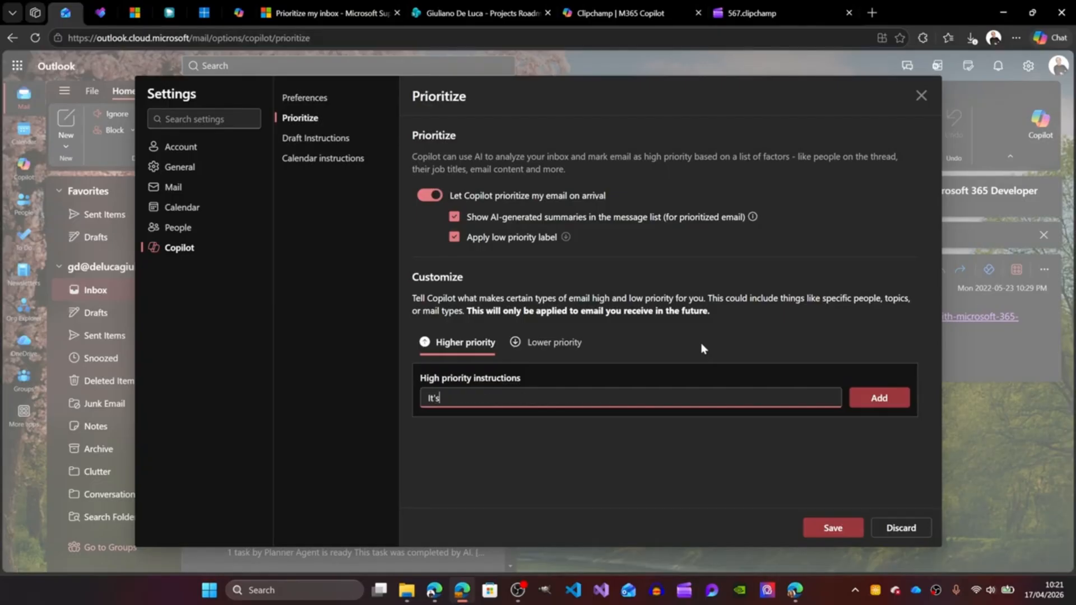
text( about project x)
click(877, 400)
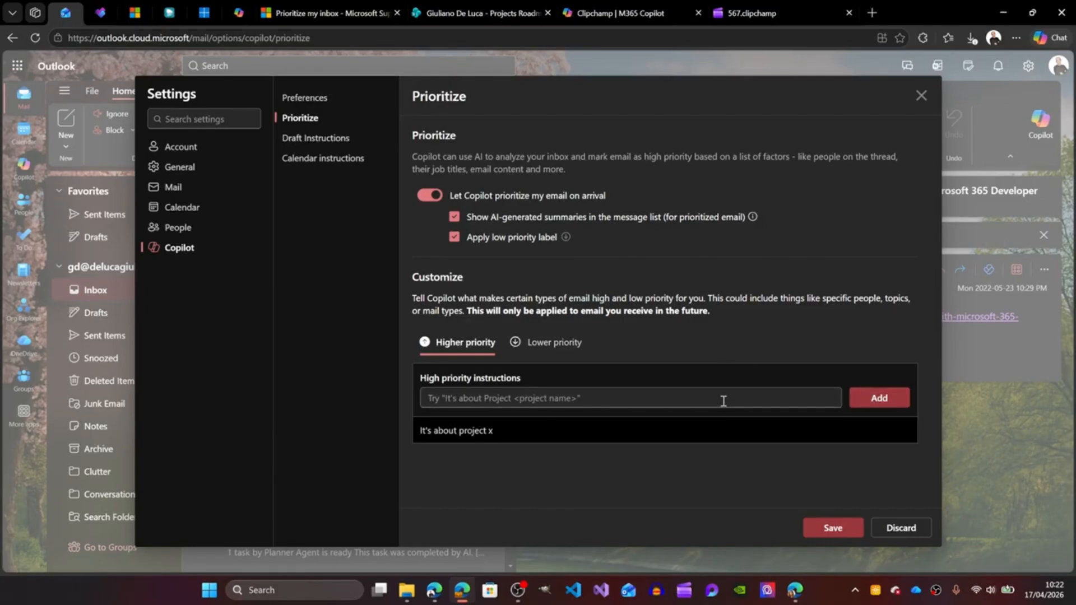
- Add a second high priority instruction reading "It's about Copilot"
click(678, 399)
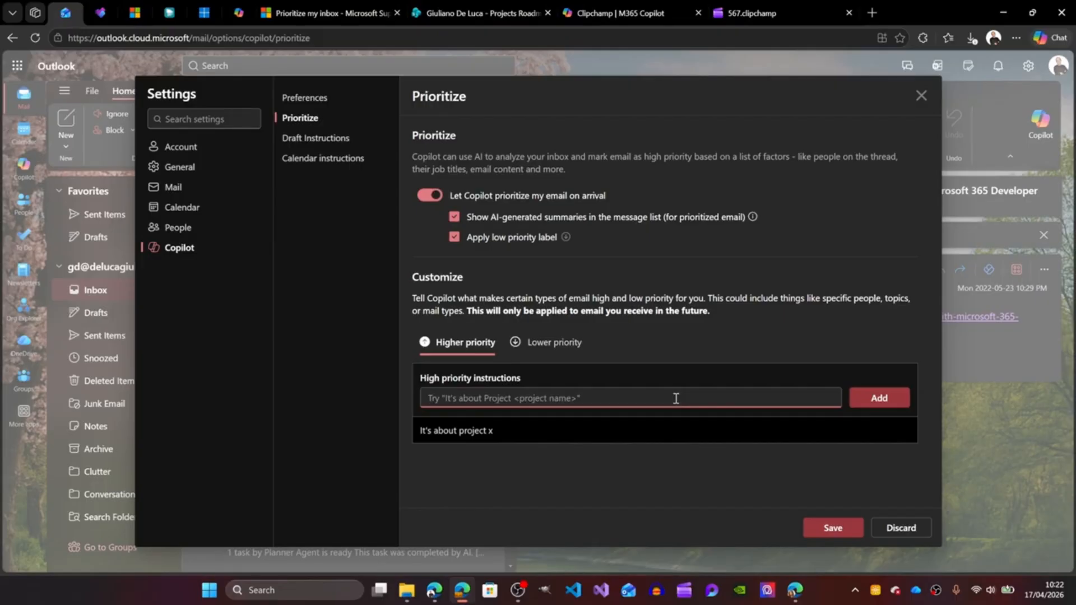
text(It's )
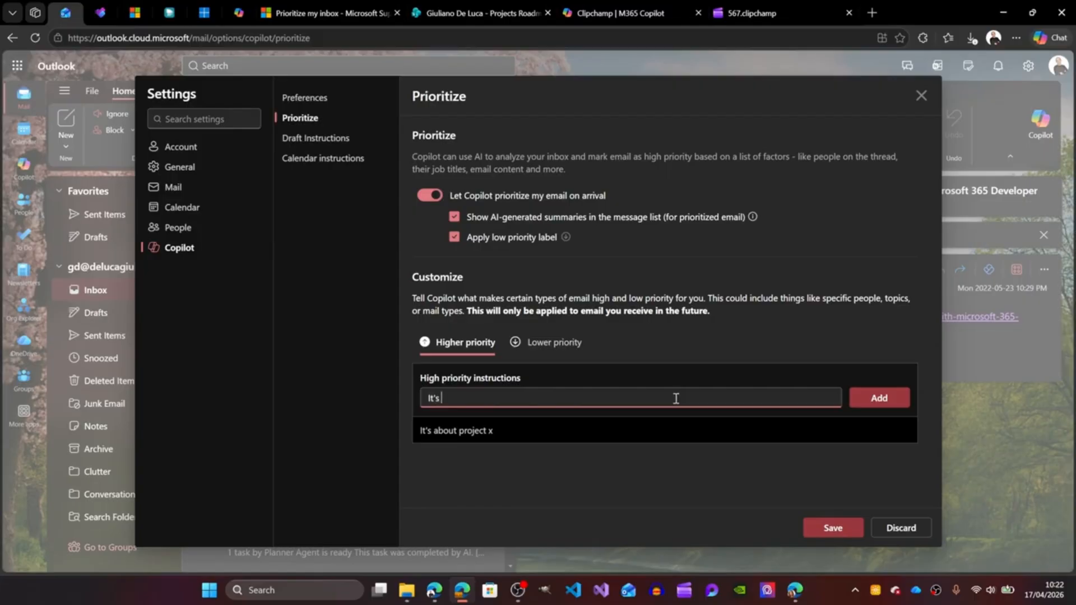
text(aout)
key(BackSpace)
key(BackSpace)
key(BackSpace)
key(BackSpace)
text(about Copilot)
click(878, 400)
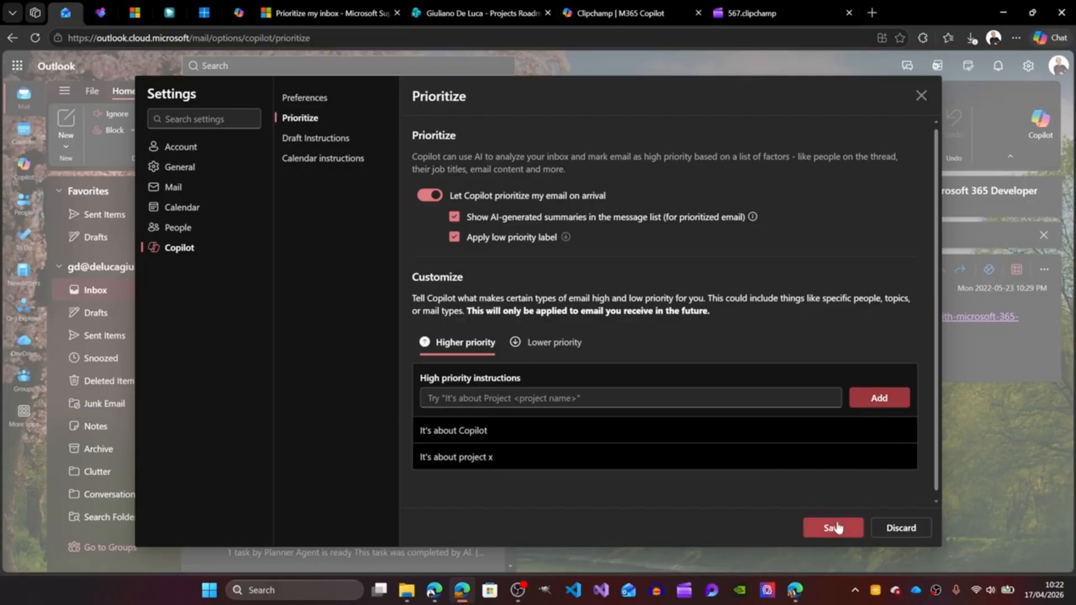
- Add the low priority instruction "It's about Outlook"
click(550, 343)
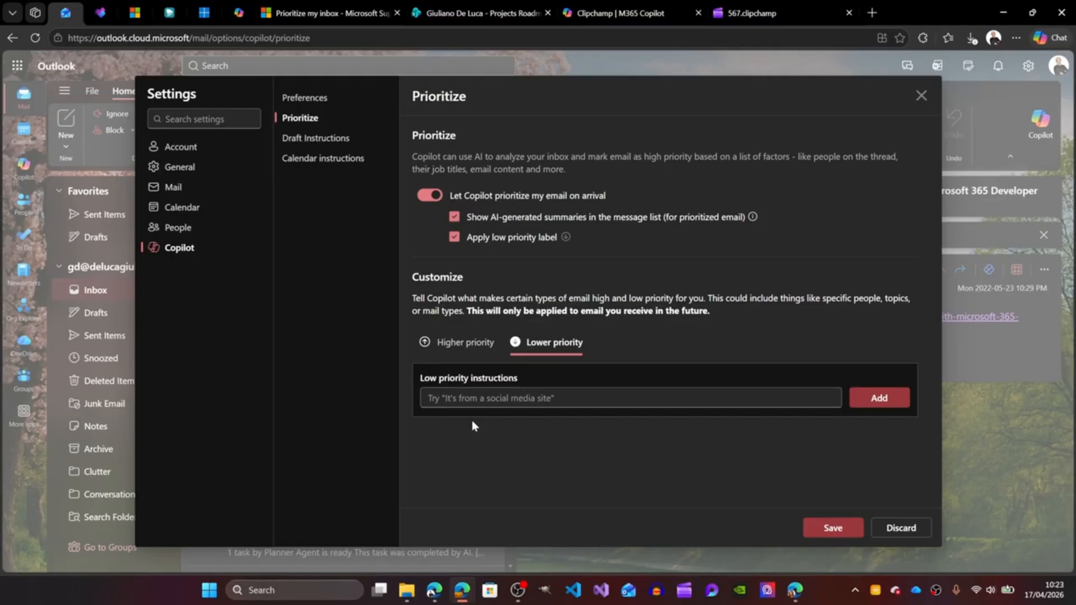
click(491, 399)
text(It)
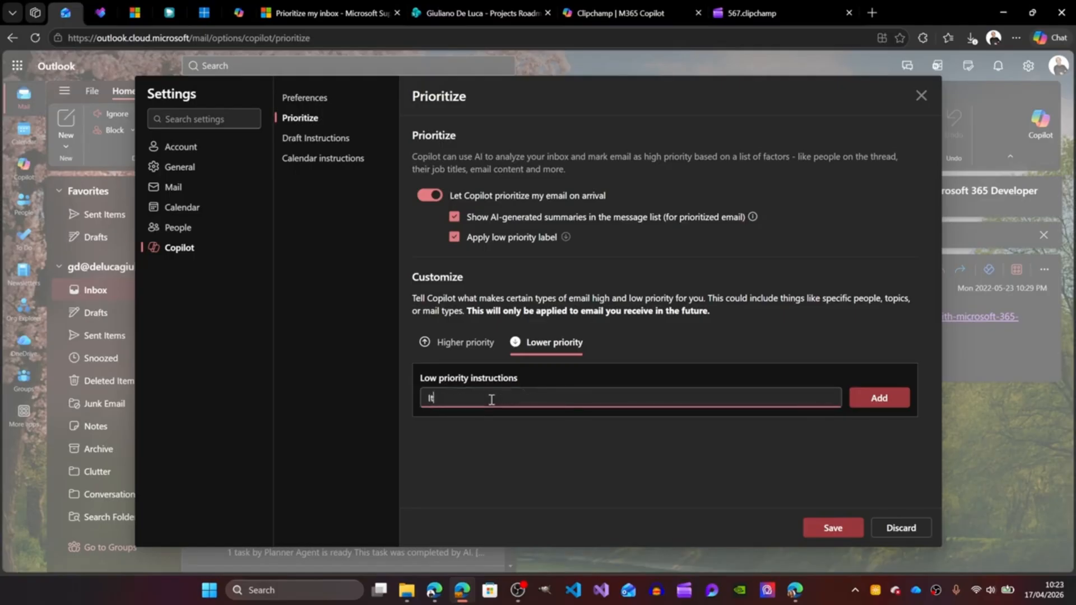
text('s about Outlook)
click(869, 406)
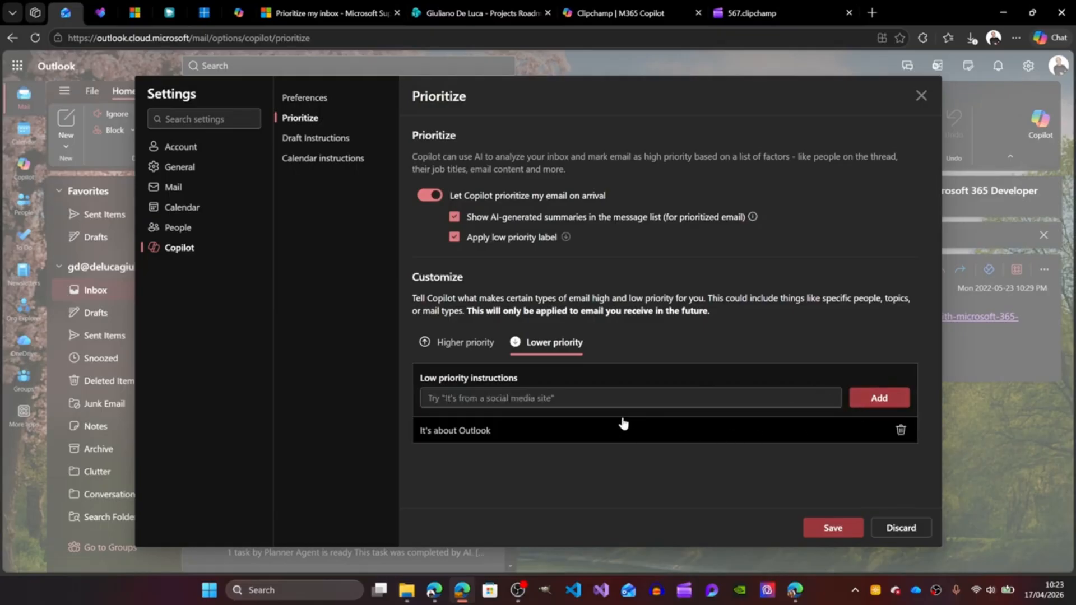
- Recheck the high priority instructions, save the Prioritize settings and close the settings
click(439, 355)
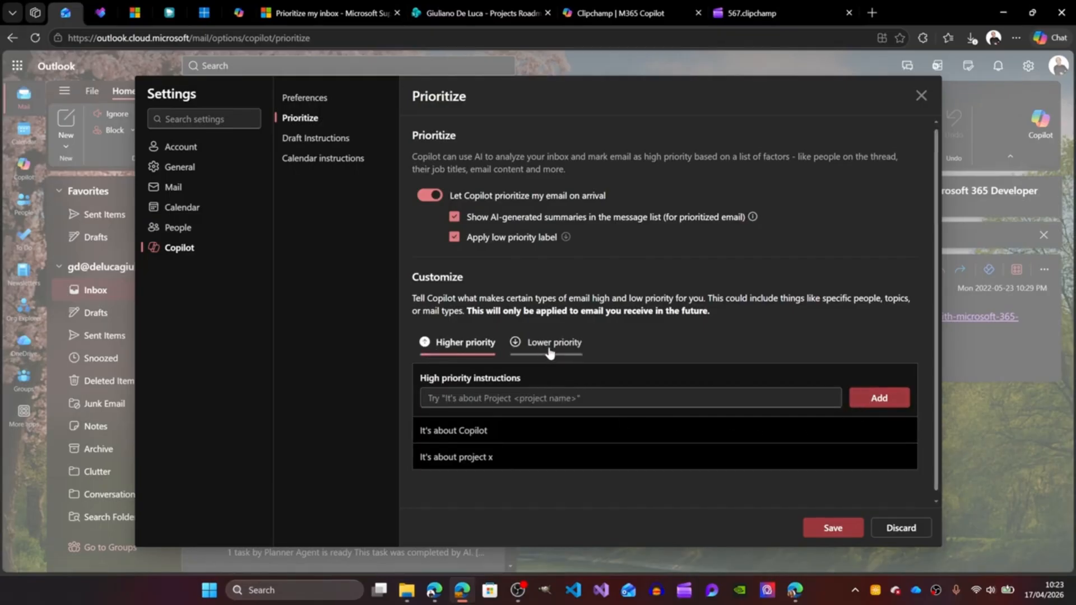
click(829, 528)
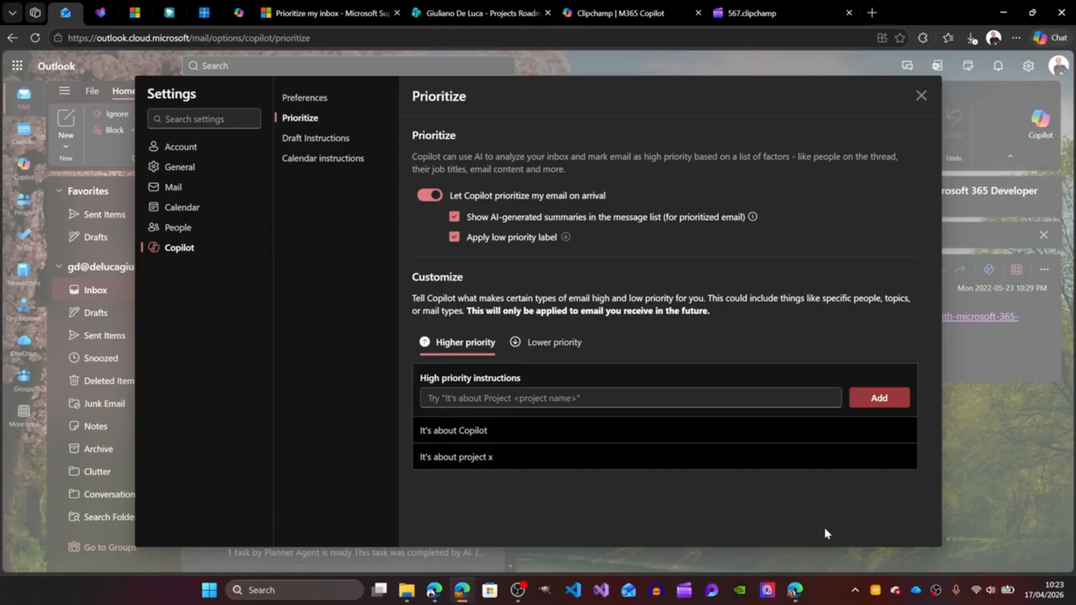
click(922, 97)
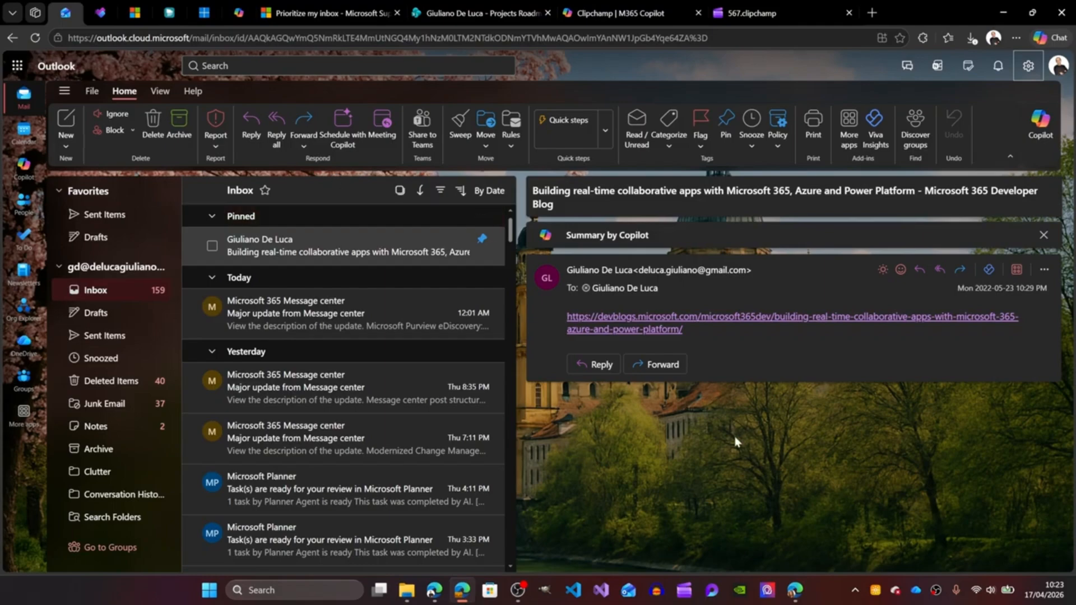
- In the other account's mailbox, review the "Project X" mentions in the drafted "Quick check-in on Project X" email and send it
click(788, 599)
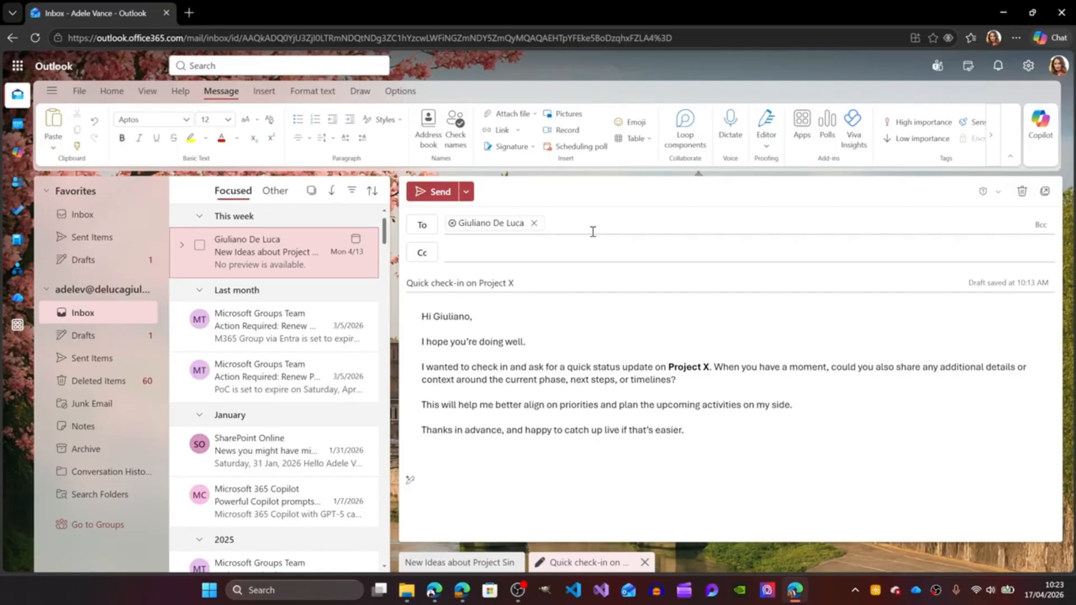
click(1058, 68)
click(1058, 68)
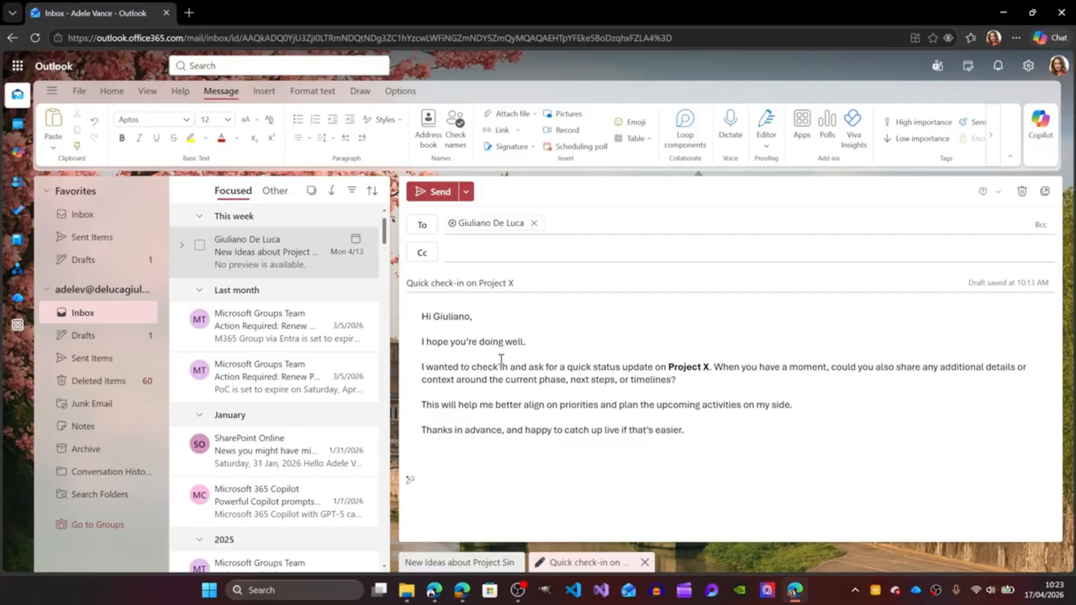
drag(709, 367, 668, 367)
key(ctrl+b)
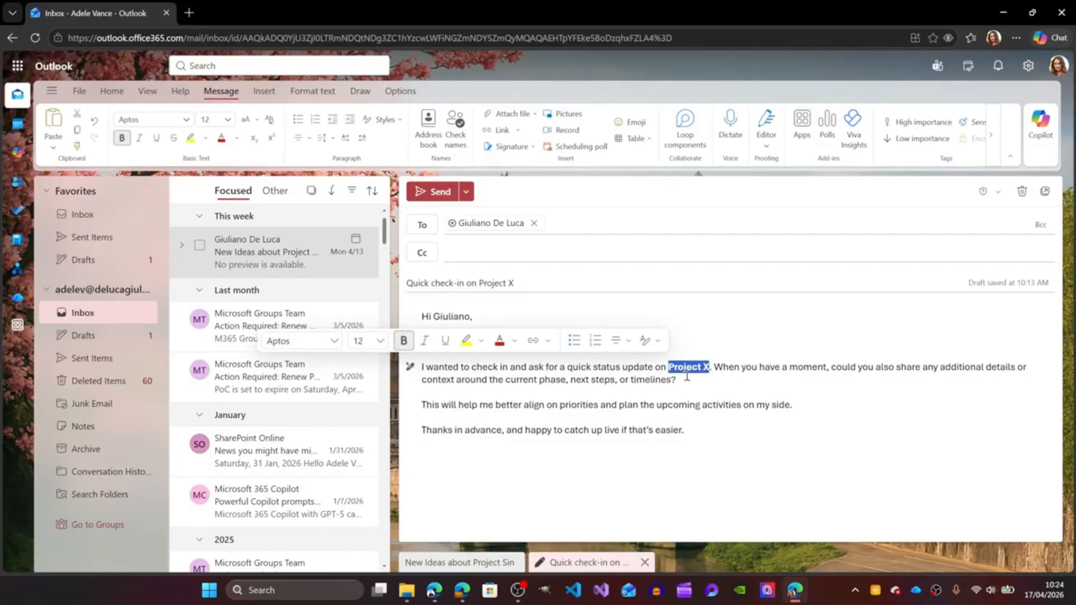
click(687, 376)
drag(513, 283, 479, 284)
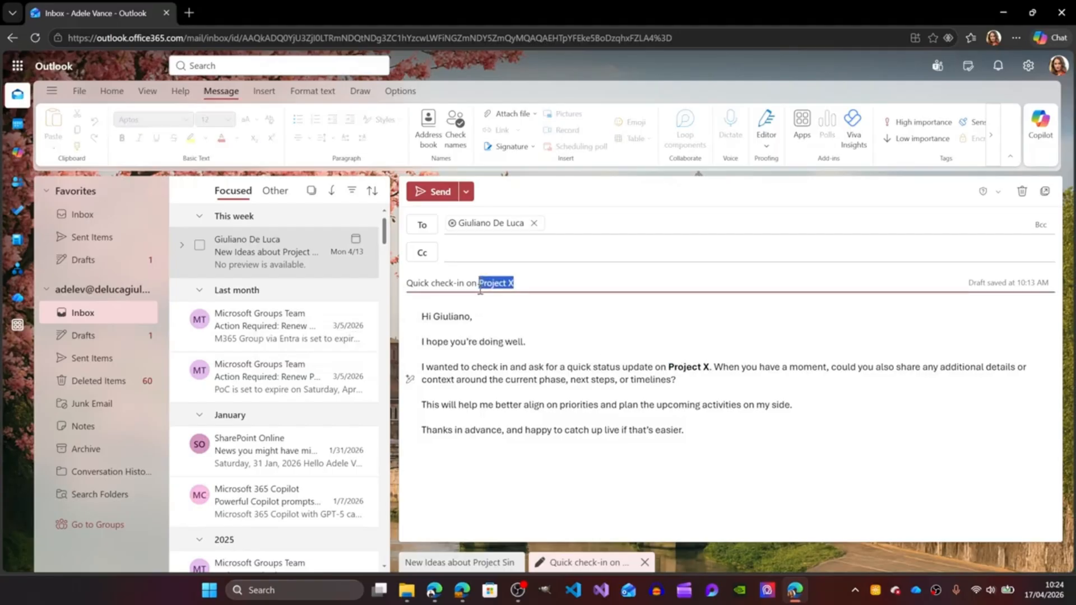
click(429, 192)
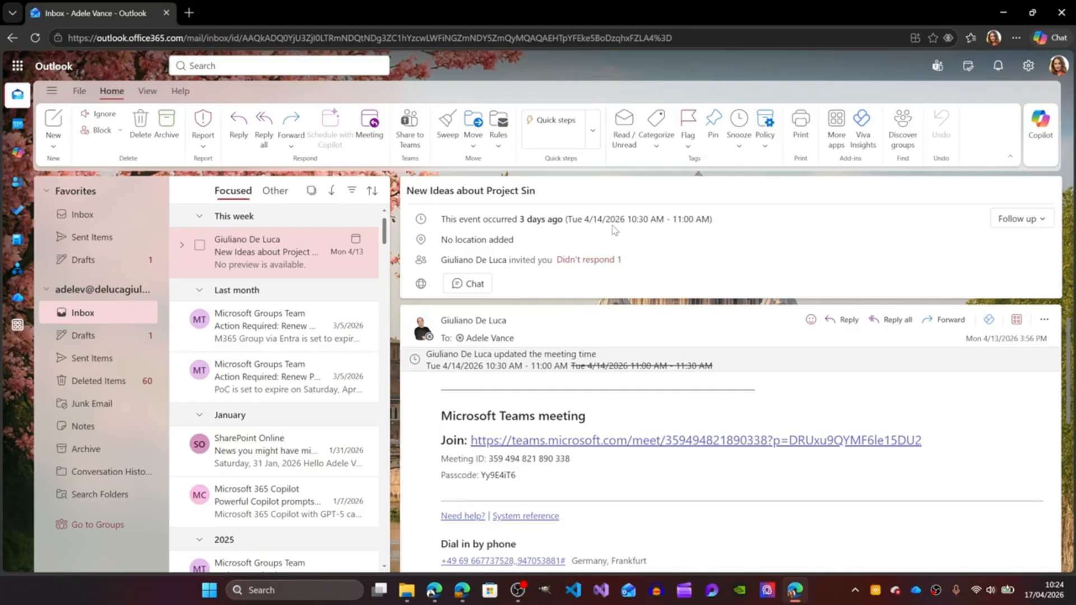
- Create a new email to the same recipient with the subject "About Outlook"
click(54, 120)
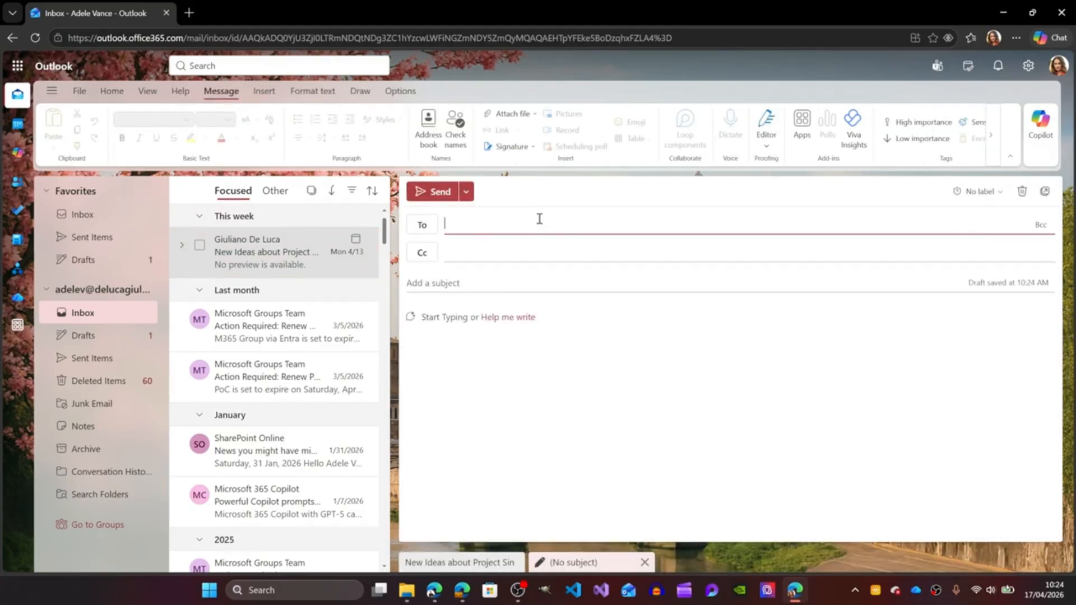
text(giuliano)
key(Return)
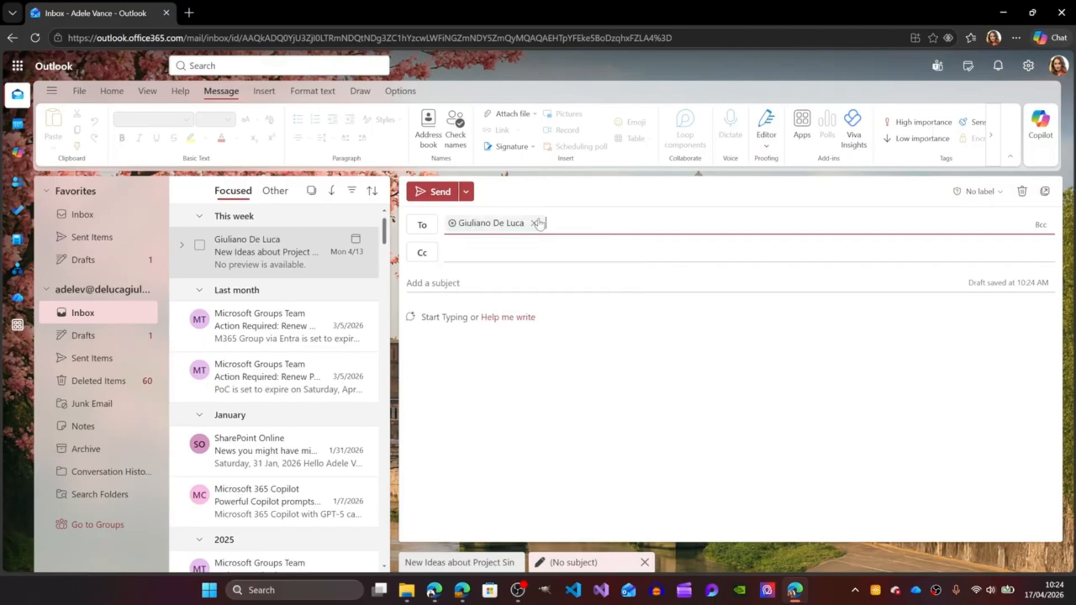
click(498, 283)
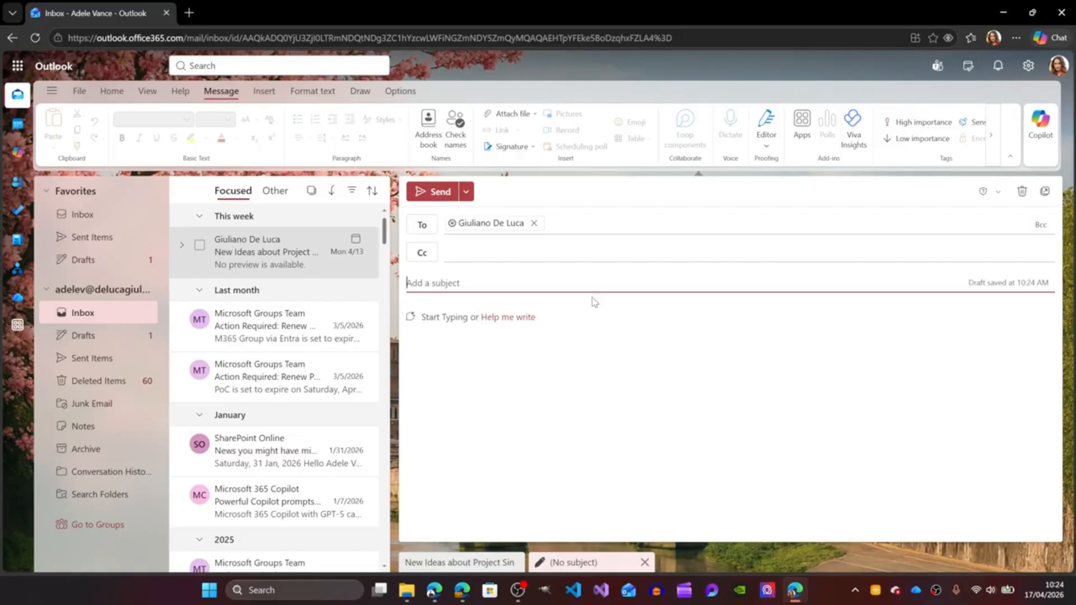
text(Ab)
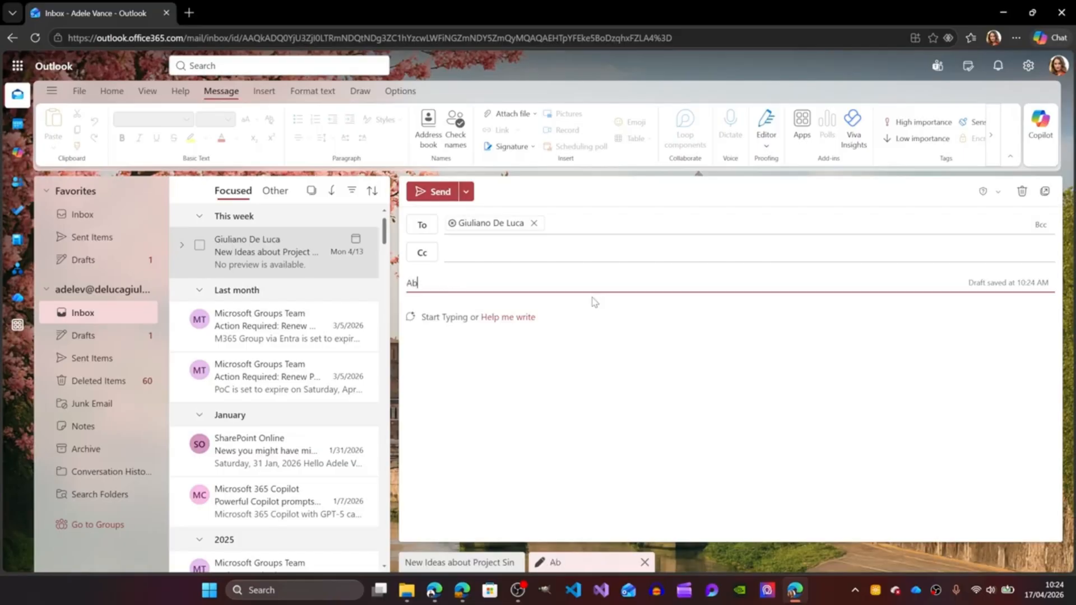
text(out Outlook)
key(Tab)
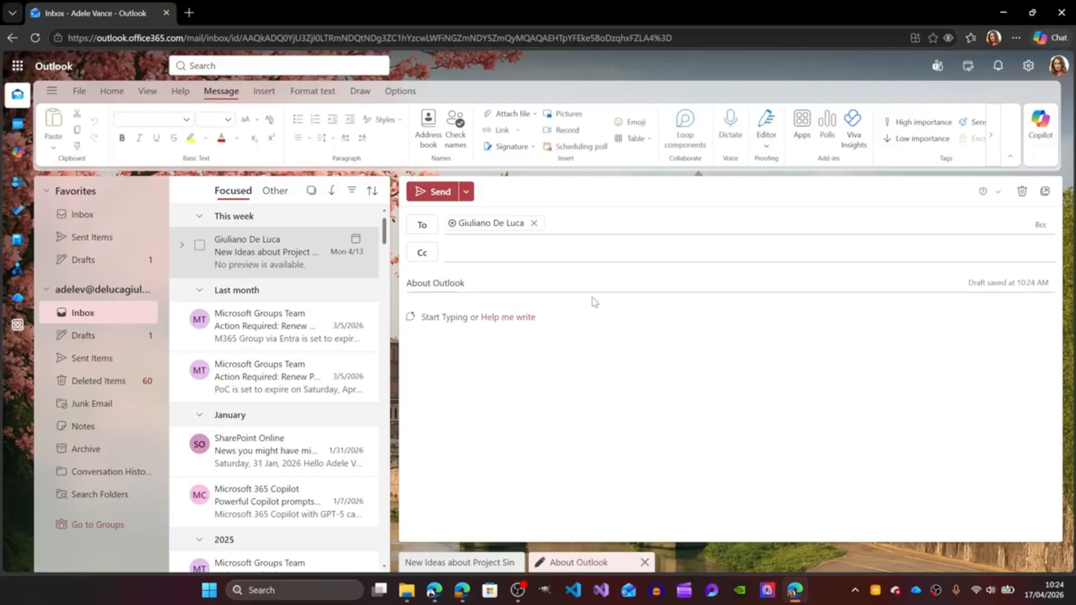
- Write "I need configure a delegate" as the message body
text(I eed to con)
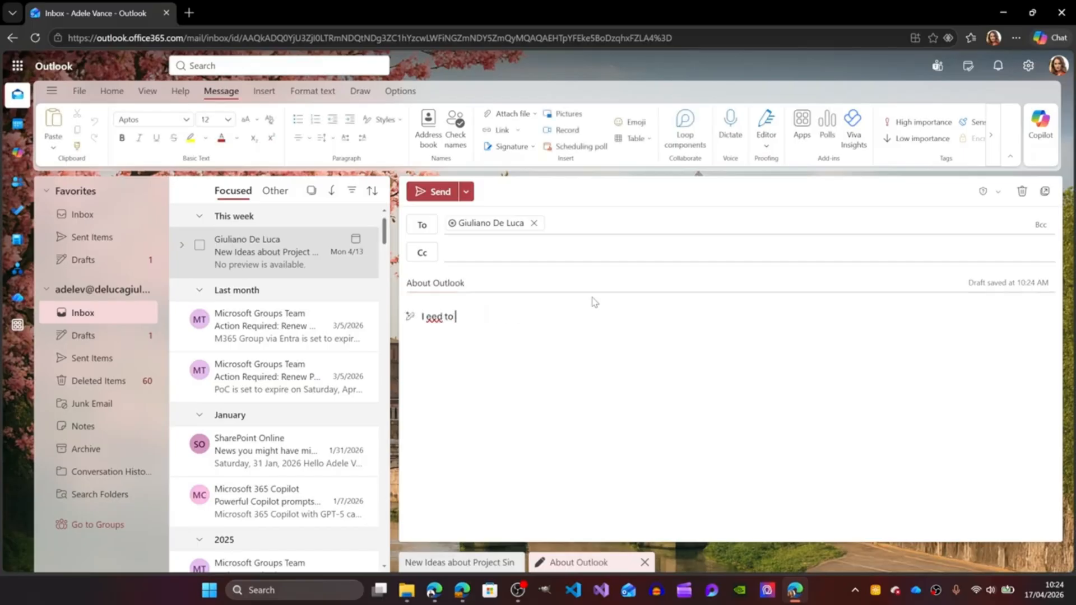
key(BackSpace)
key(BackSpace)
key(BackSpace)
key(BackSpace)
key(BackSpace)
key(BackSpace)
key(BackSpace)
key(BackSpace)
key(BackSpace)
key(BackSpace)
key(BackSpace)
text(need configure a delegate)
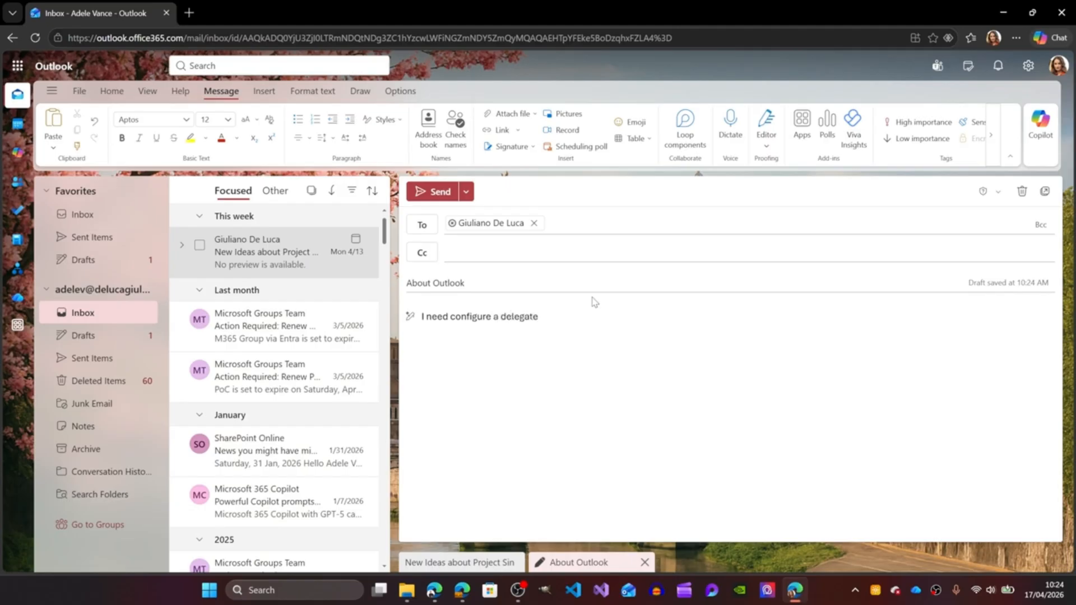
- Reword the message body to "I need delegate my manager to handle my mailbox"
key(ctrl+Left)
key(ctrl+shift+Left)
key(ctrl+shift+Left)
key(BackSpace)
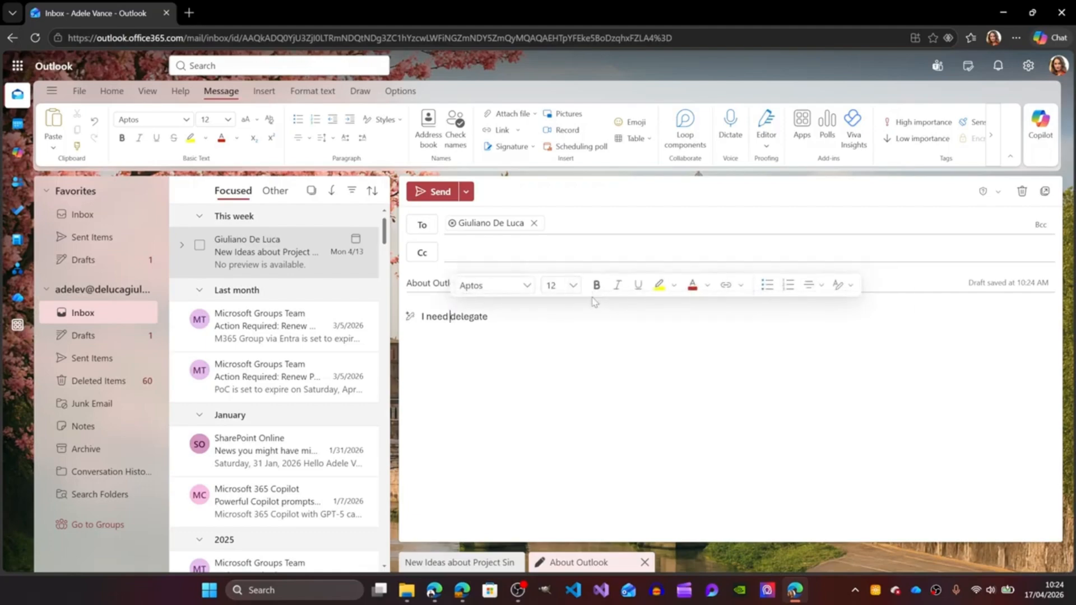
text(some)
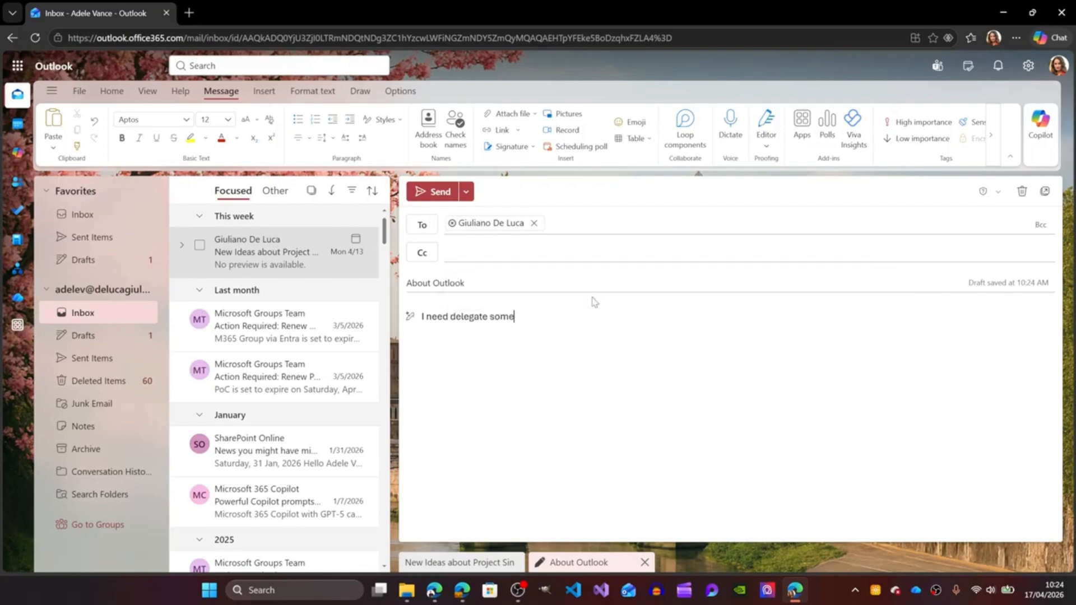
key(BackSpace)
key(BackSpace)
key(BackSpace)
key(BackSpace)
key(BackSpace)
text(my manager to handle )
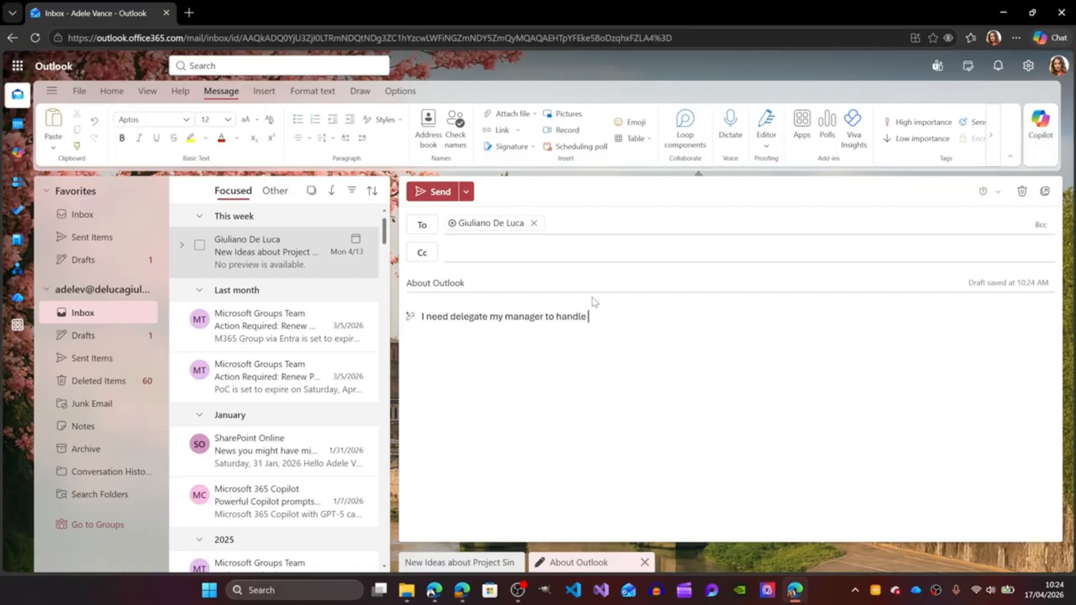
text(my mailbox)
- Add the greeting "Hi," and a blank line above the message text, and send the "About Outlook" email
triple_click(422, 317)
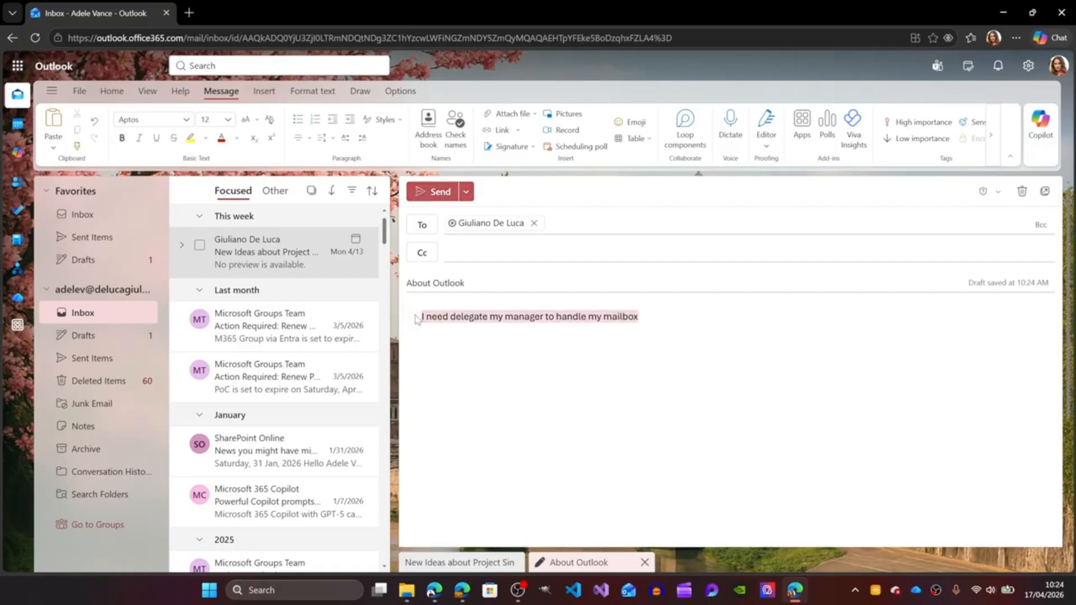
click(423, 318)
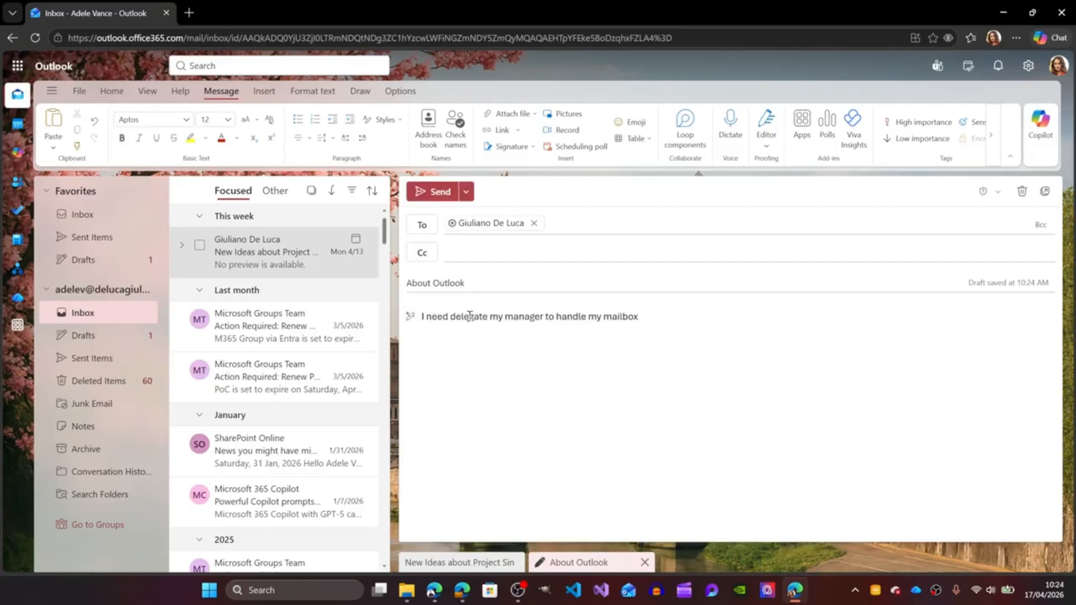
key(Return)
text(Hi,)
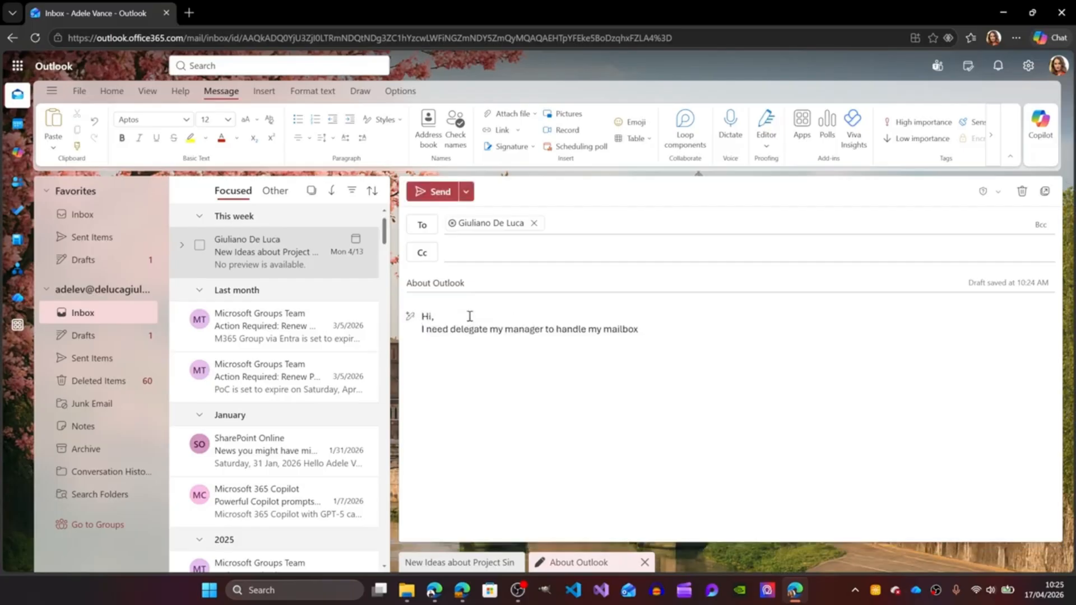
key(Return)
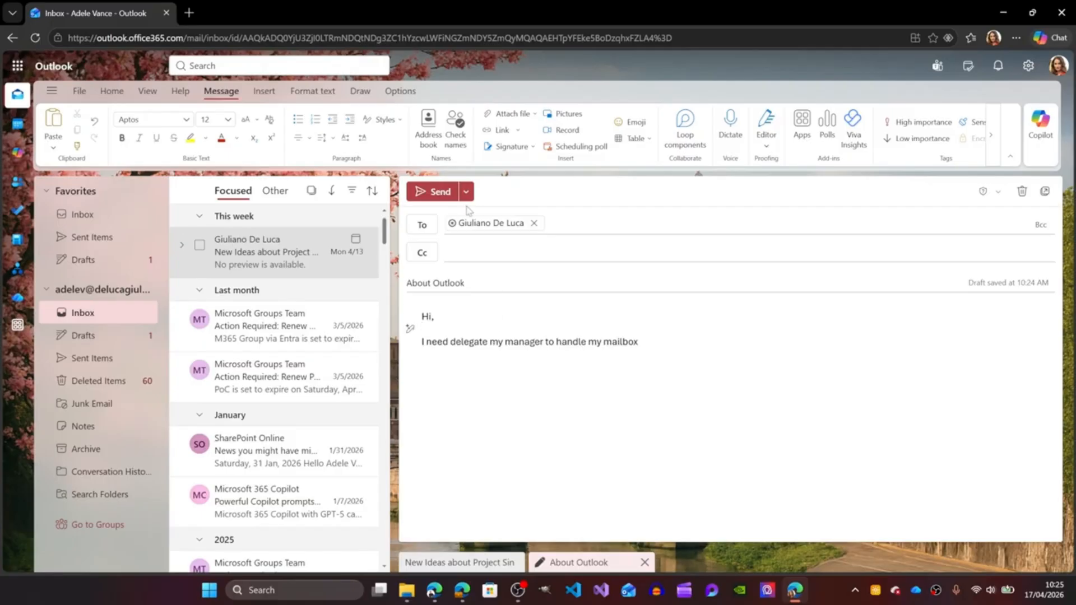
click(440, 192)
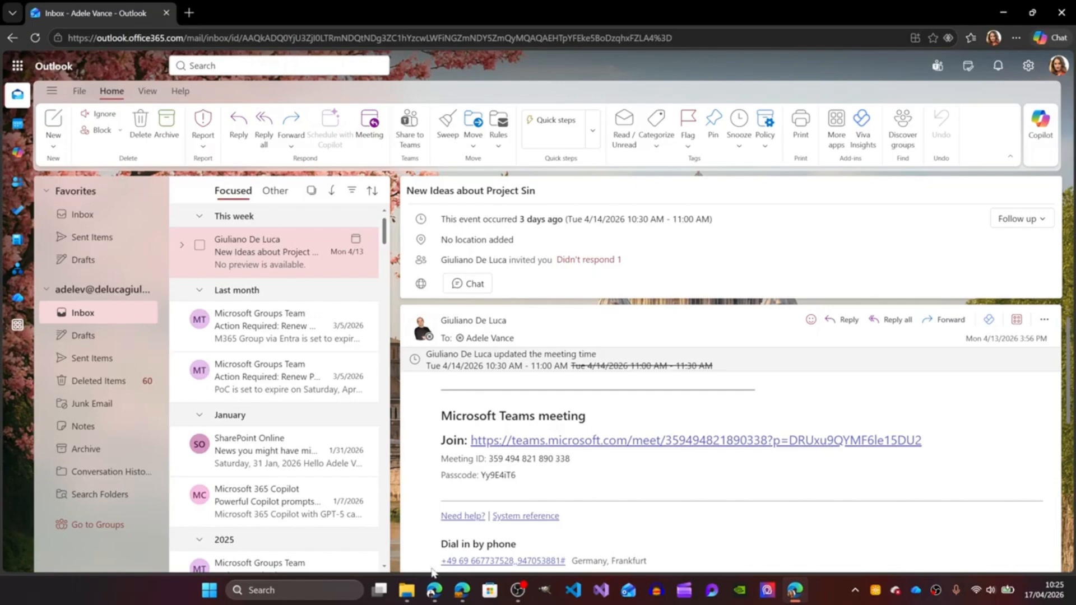
- In the recipient's mailbox, compare the priority marks and Copilot summaries of "About Outlook" and "Quick check-in on Project X", and dismiss the prioritized inbox tip
click(462, 590)
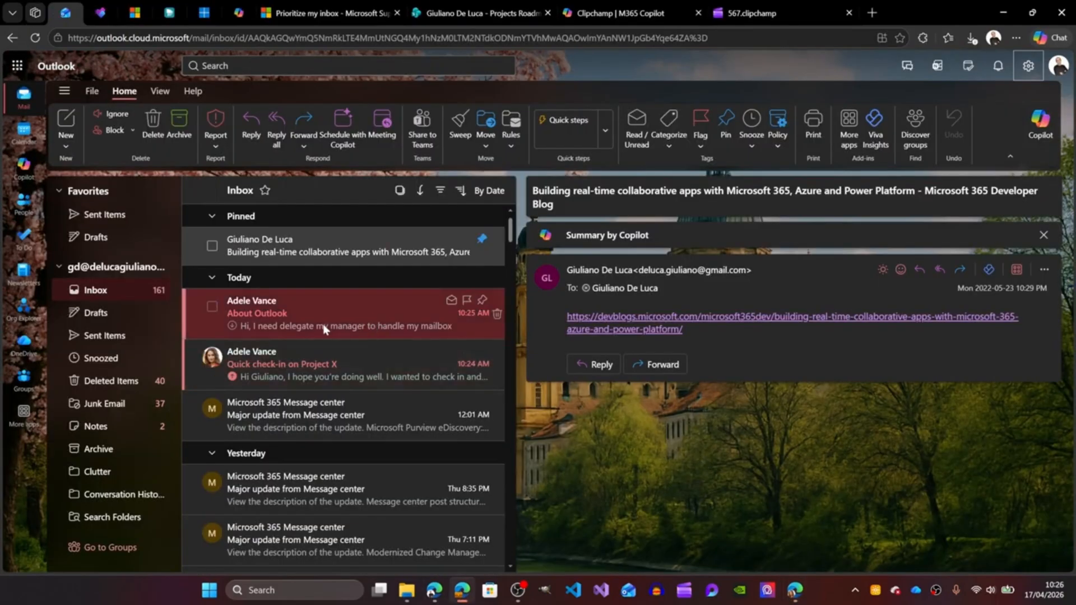
mouse_move(233, 377)
click(247, 329)
click(275, 354)
click(300, 326)
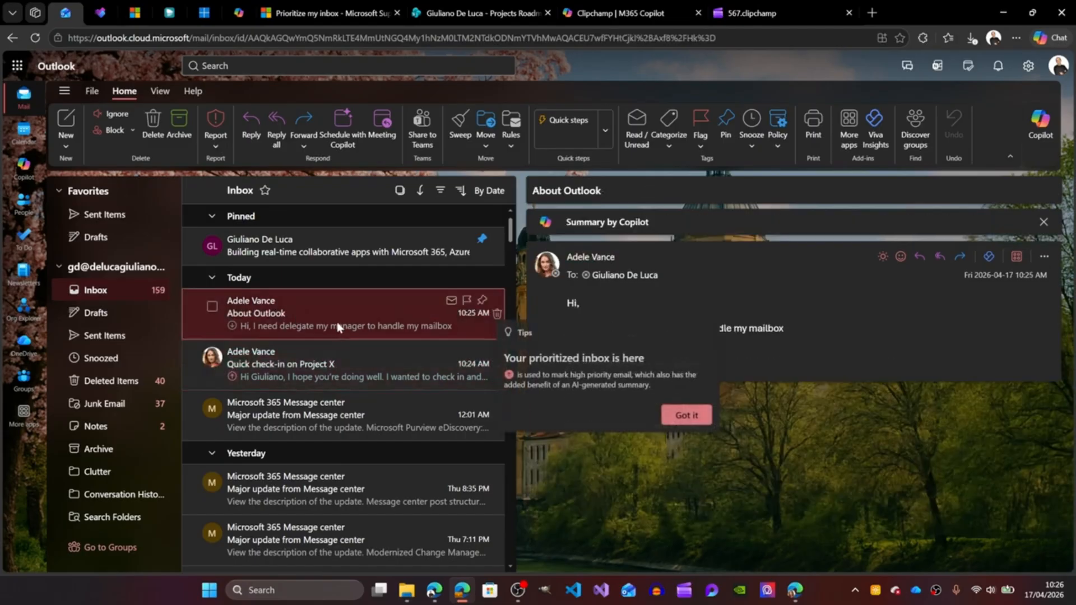
click(295, 361)
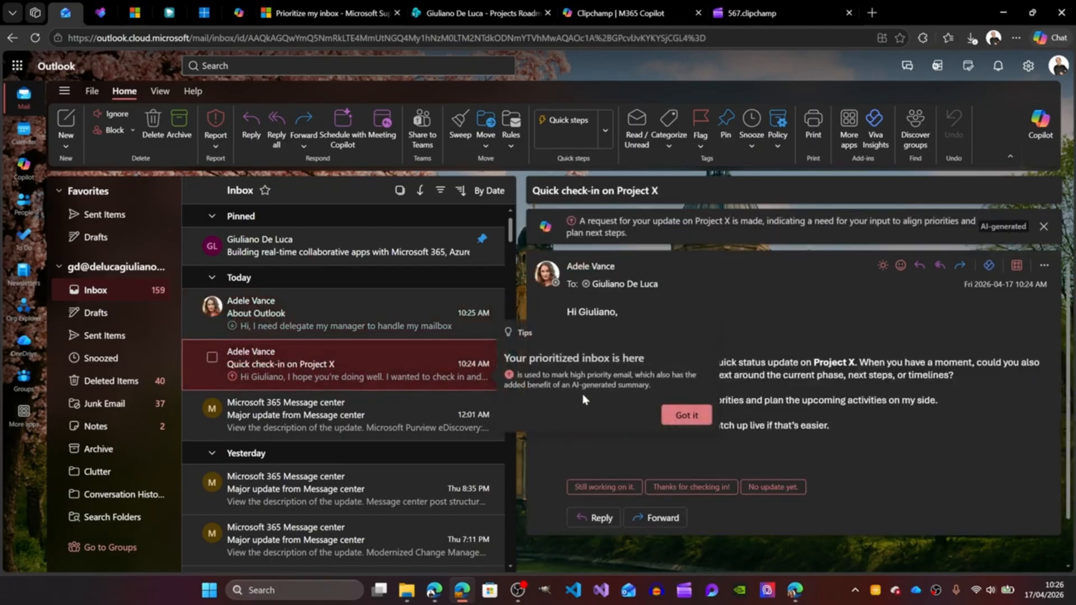
click(686, 415)
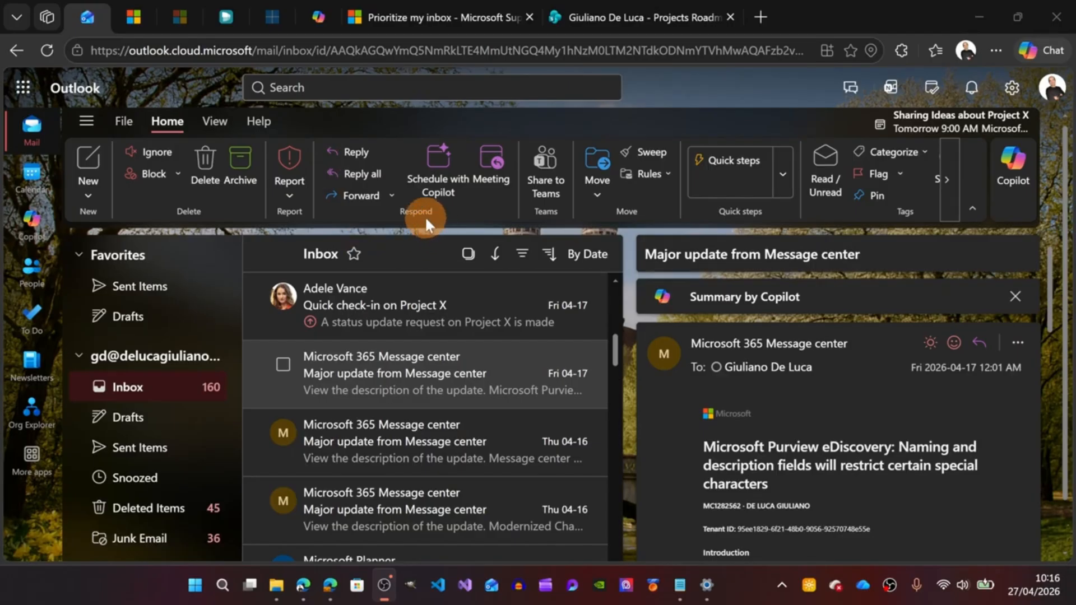
- Open the Calendar instructions in the Copilot settings and start creating a new instruction
click(1002, 99)
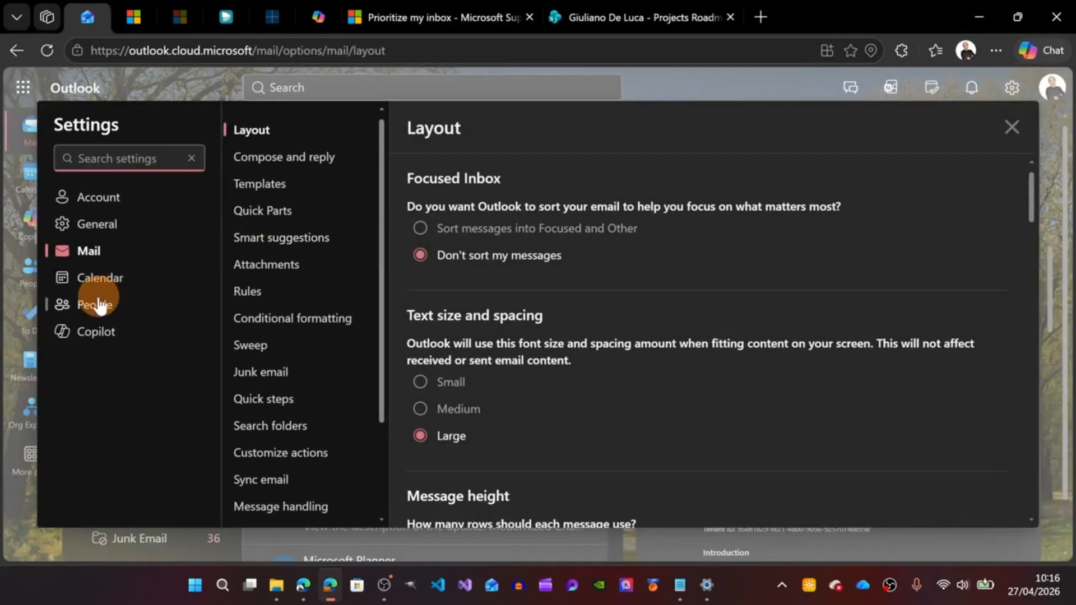
click(88, 340)
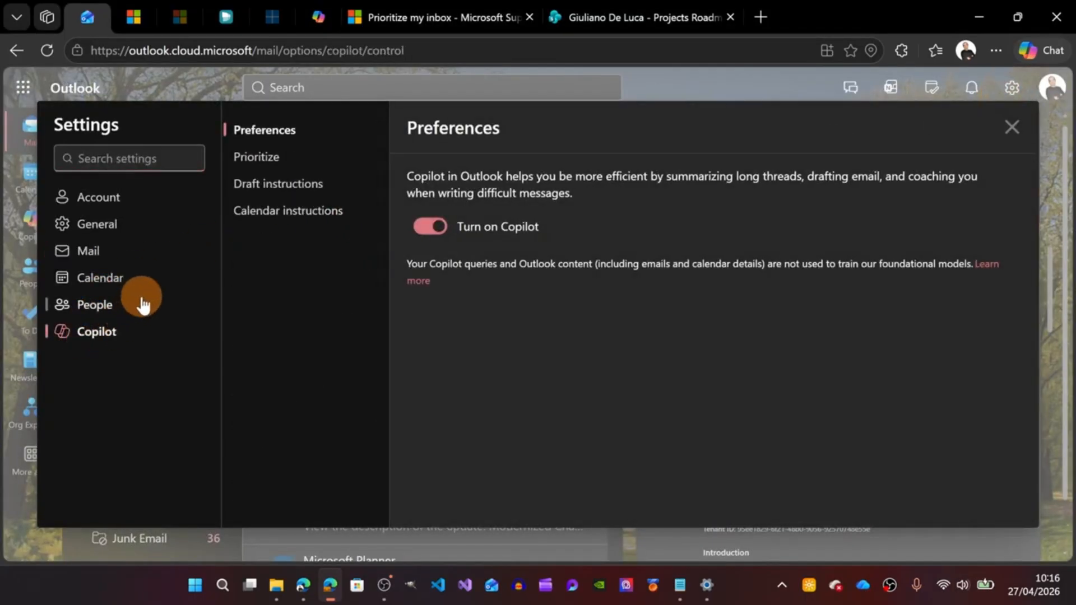
click(266, 218)
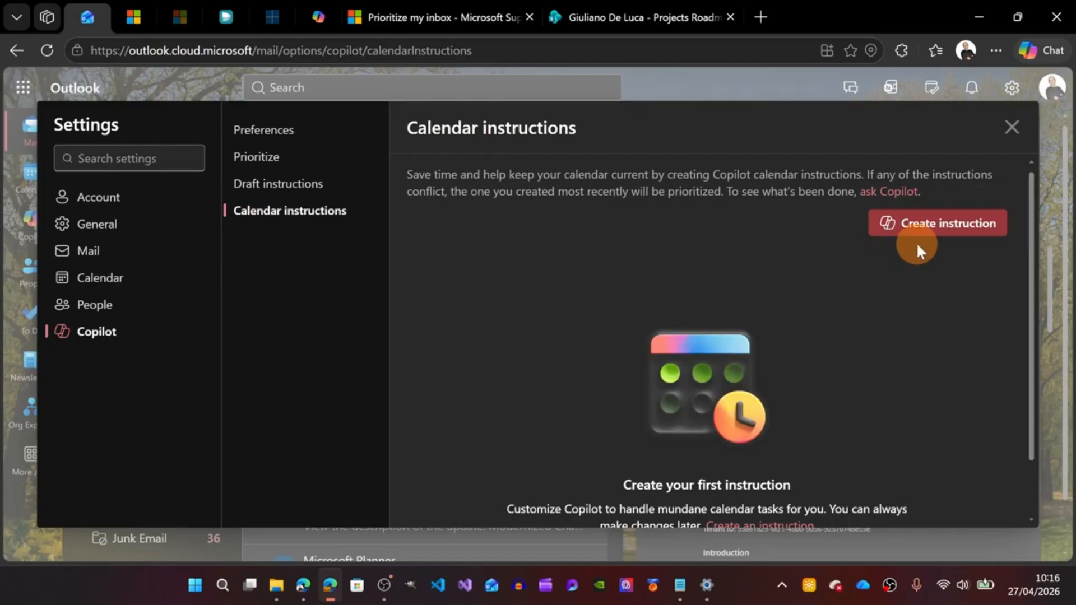
click(917, 226)
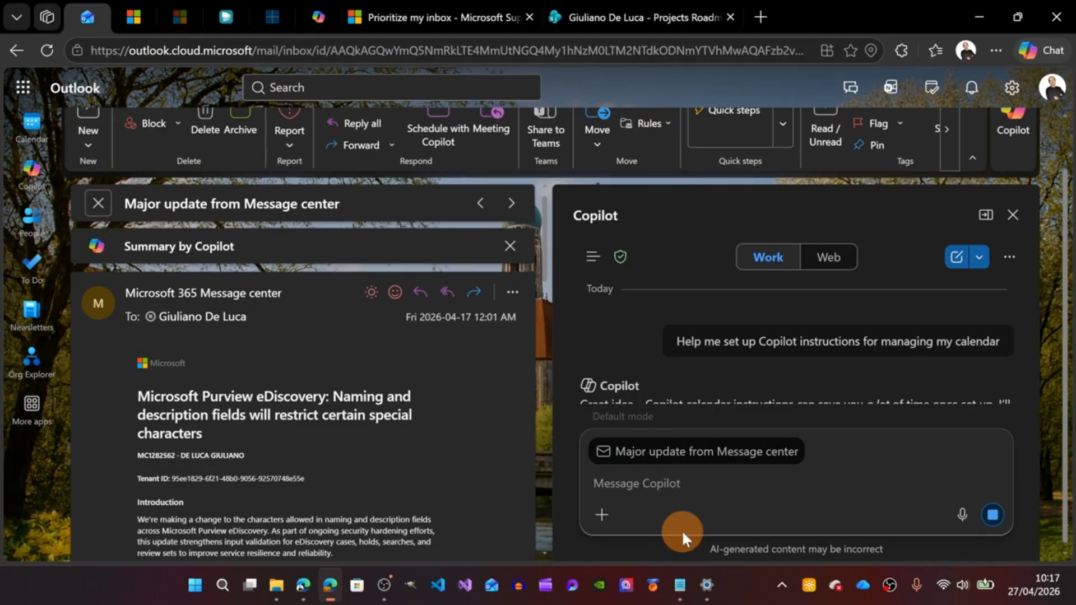
- Send Copilot the Notepad instruction to auto-accept the colleague's meetings between 9:00 and 16:00 if the calendar is free, otherwise suggest an alternative time
click(680, 586)
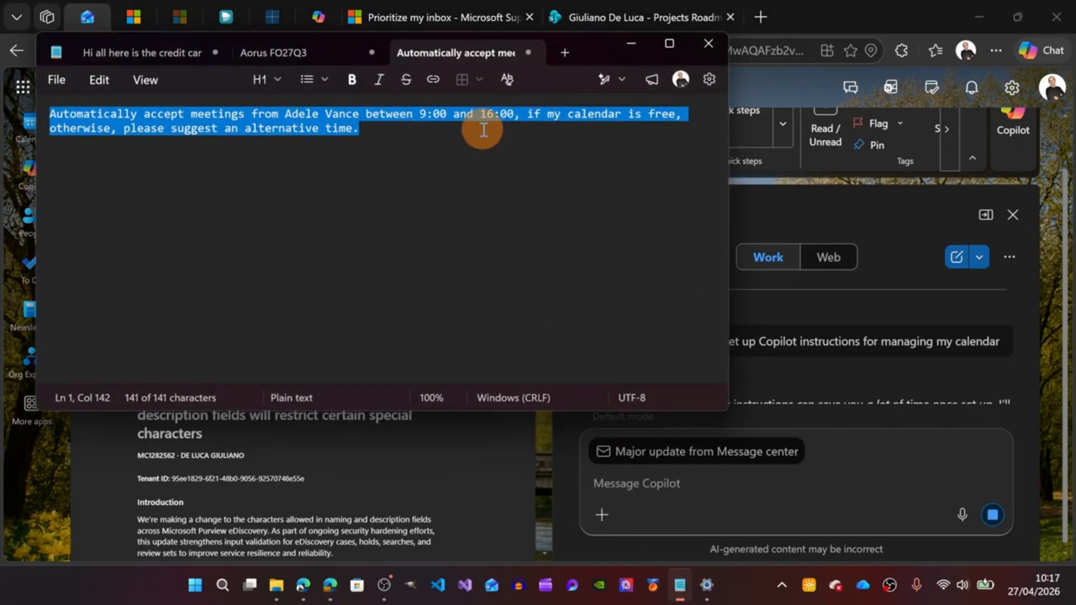
click(628, 44)
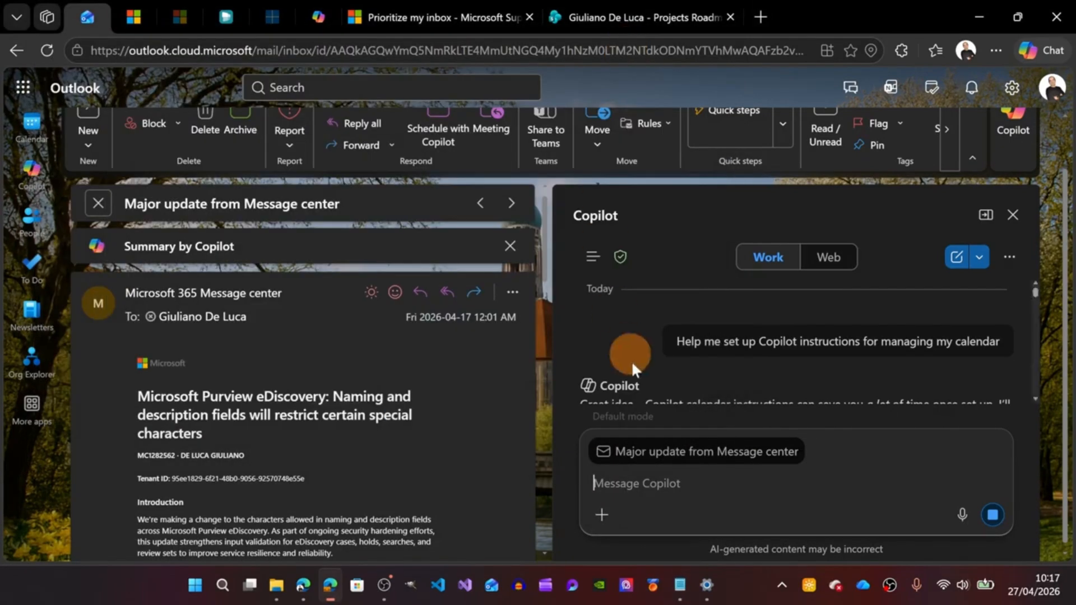
click(680, 483)
text(Automatically accept meetings from Adele Vance between 9:00 and 16:00, if my calendar is free, otherwise, please suggest an alternative time.)
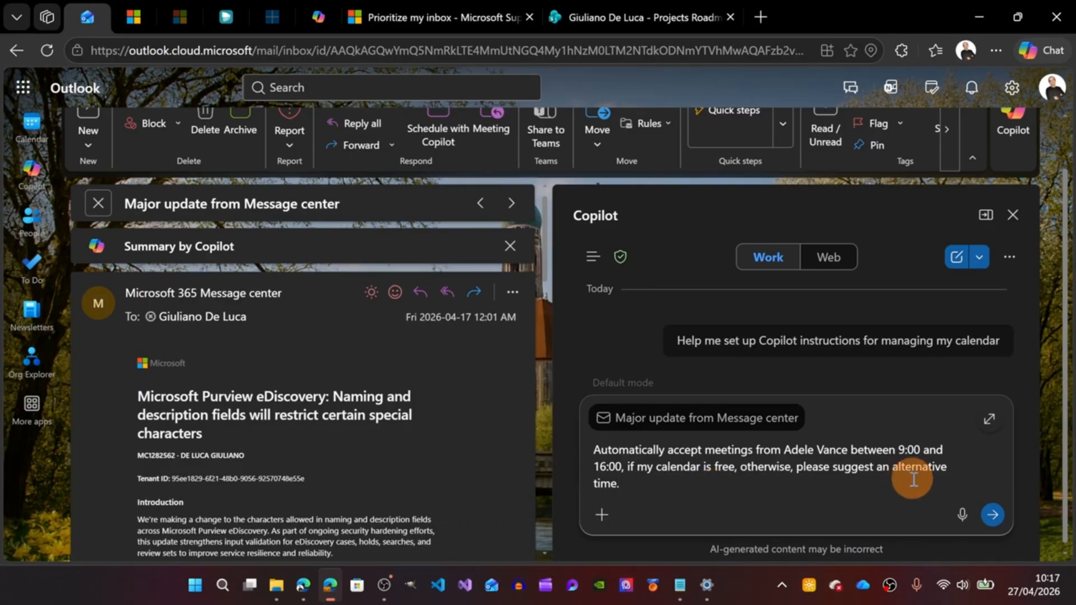
click(993, 514)
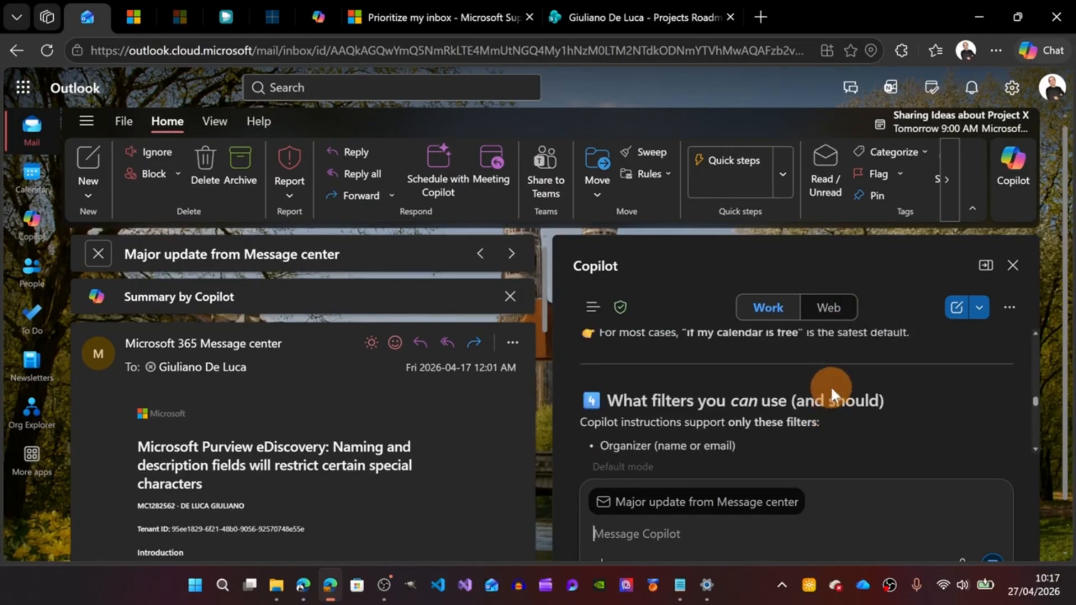
- Examine Copilot's explanation of what calendar instructions are, what they can do and what they cannot do
scroll(830, 386, up, 10)
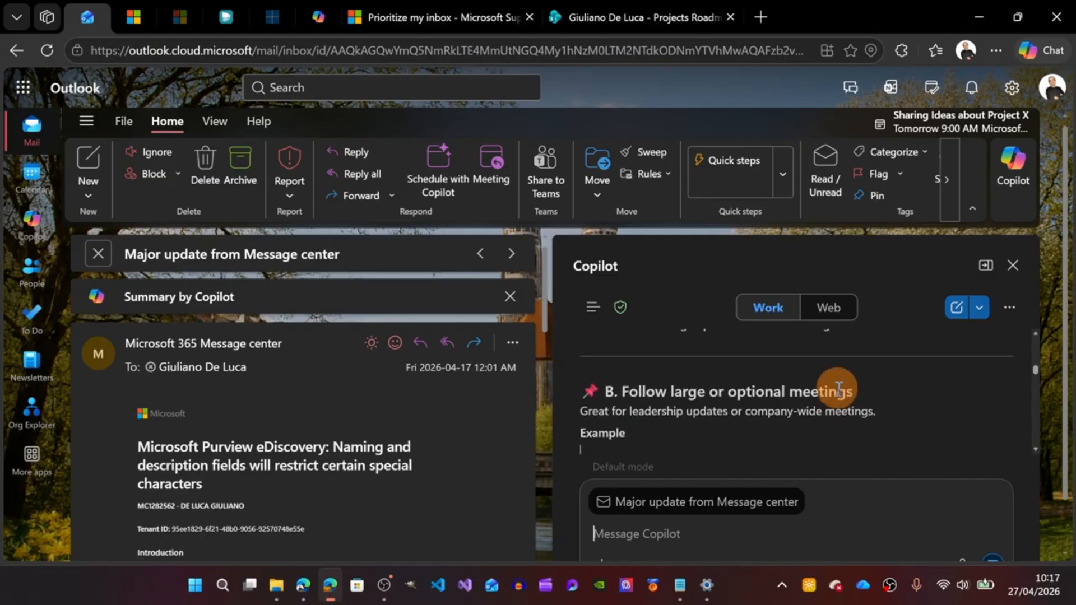
scroll(838, 388, up, 8)
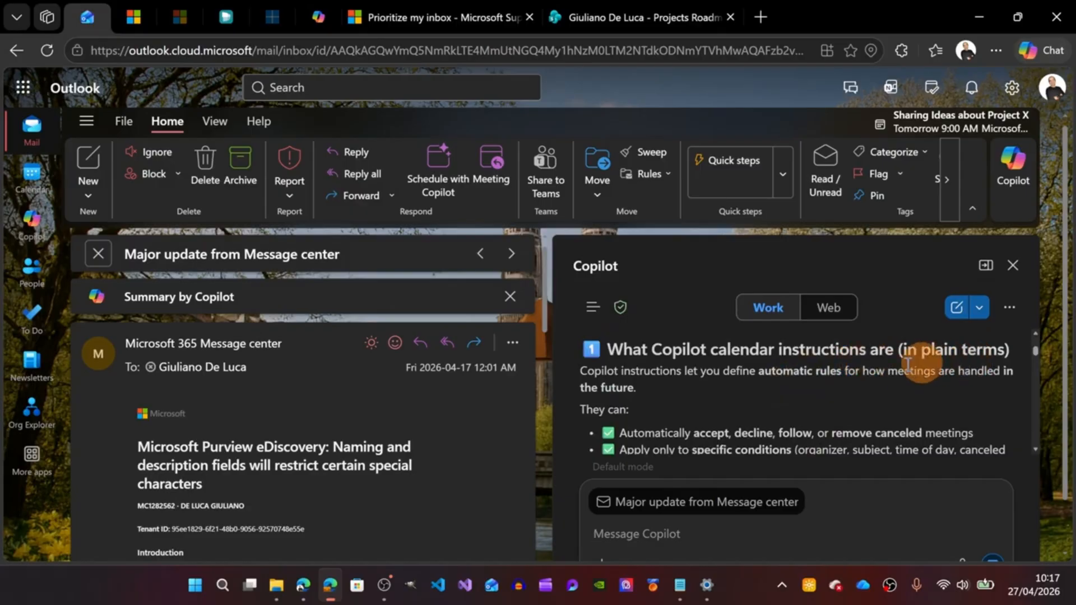
scroll(661, 356, down, 2)
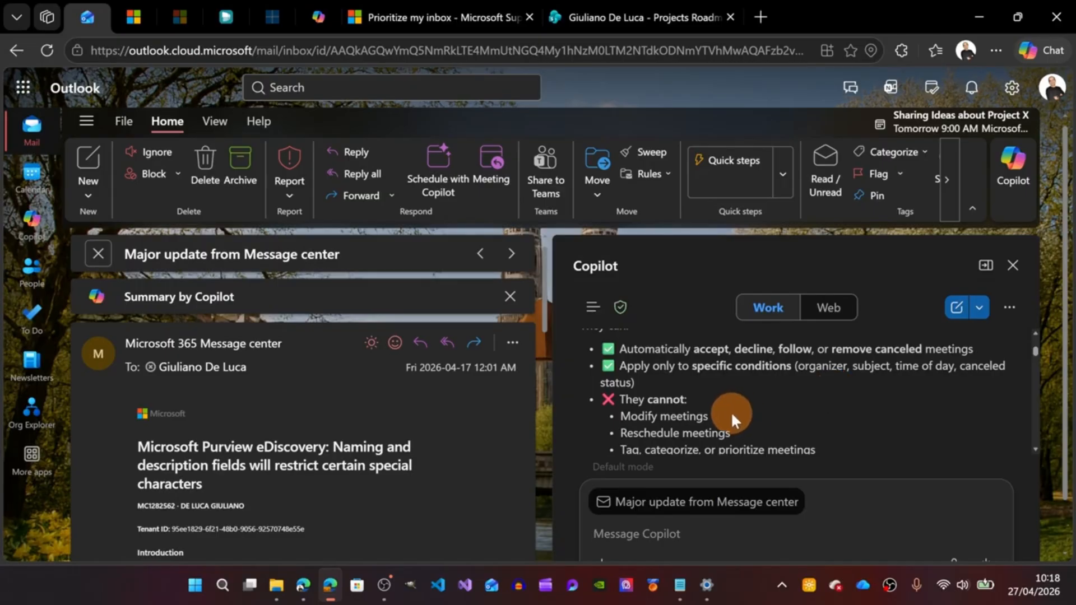
drag(821, 452, 757, 431)
scroll(790, 399, up, 3)
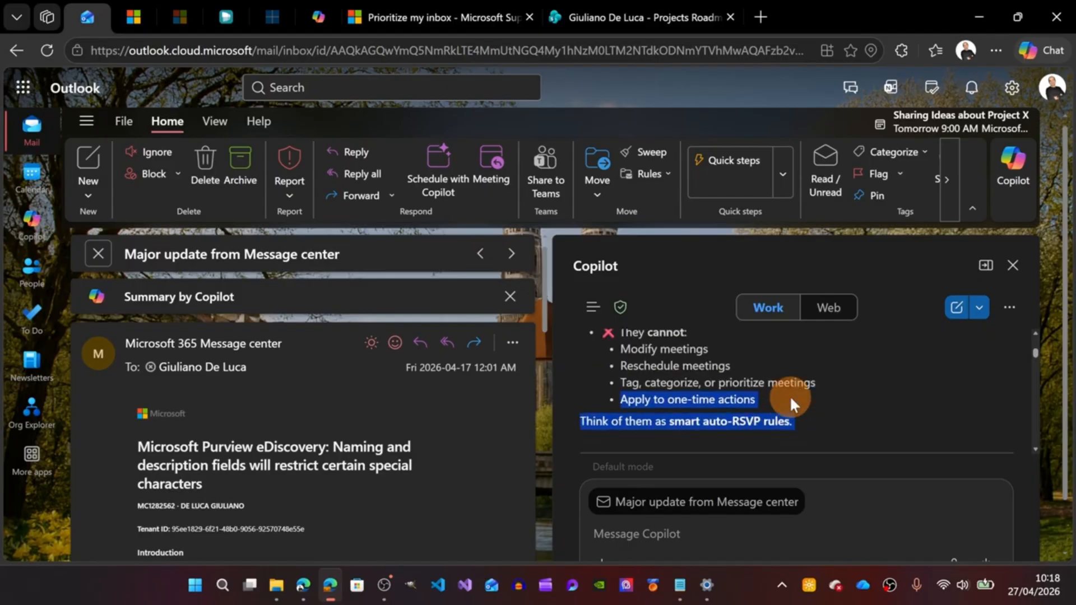
click(802, 398)
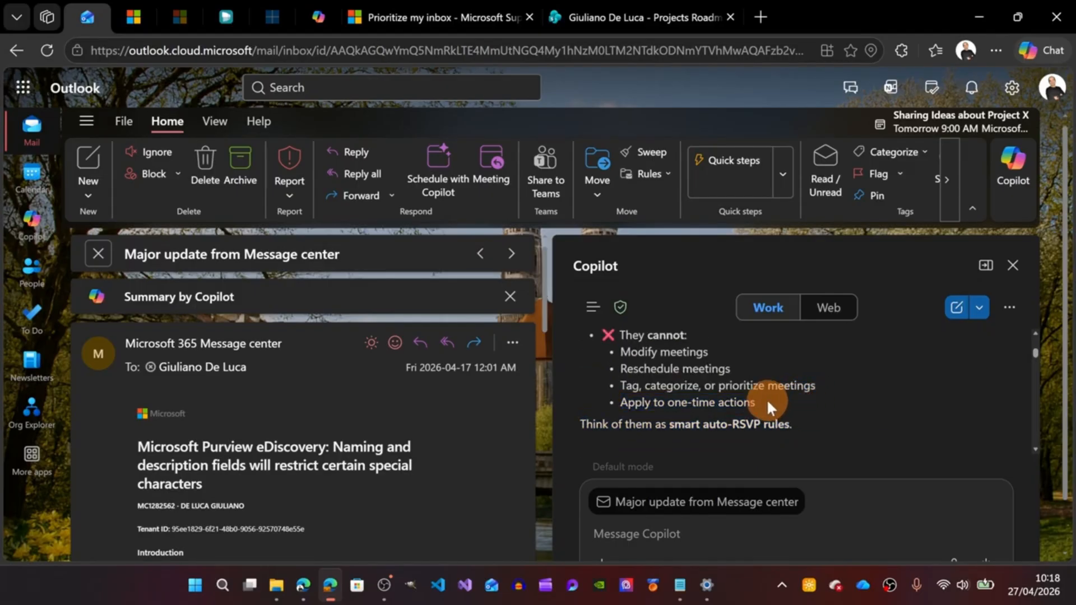
drag(767, 400, 624, 353)
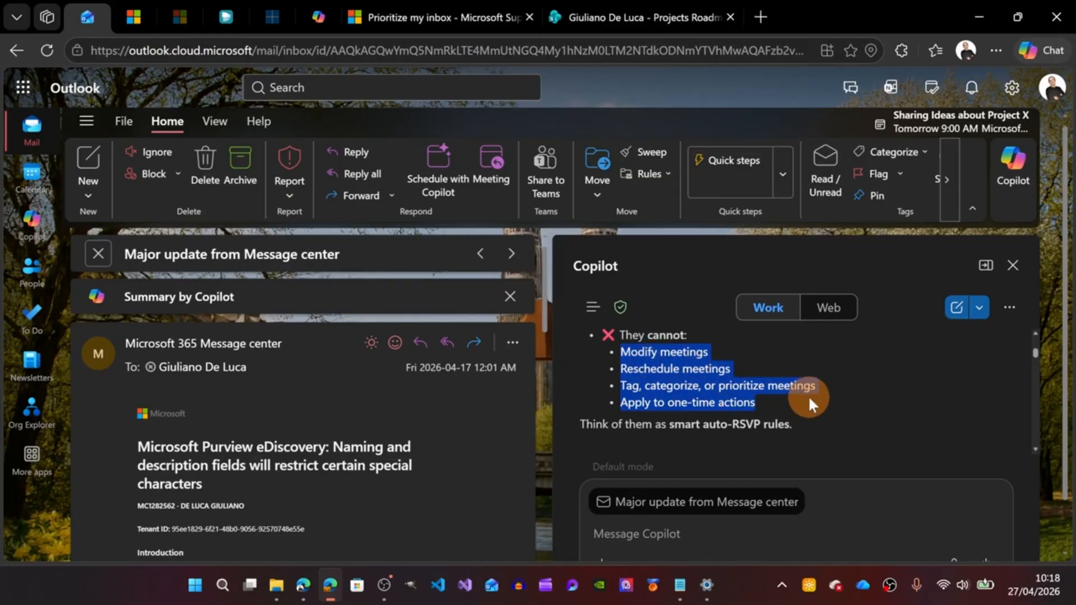
click(842, 399)
- Review the recommended calendar instruction examples in Copilot's reply for accepting, following and declining meetings
scroll(841, 399, down, 3)
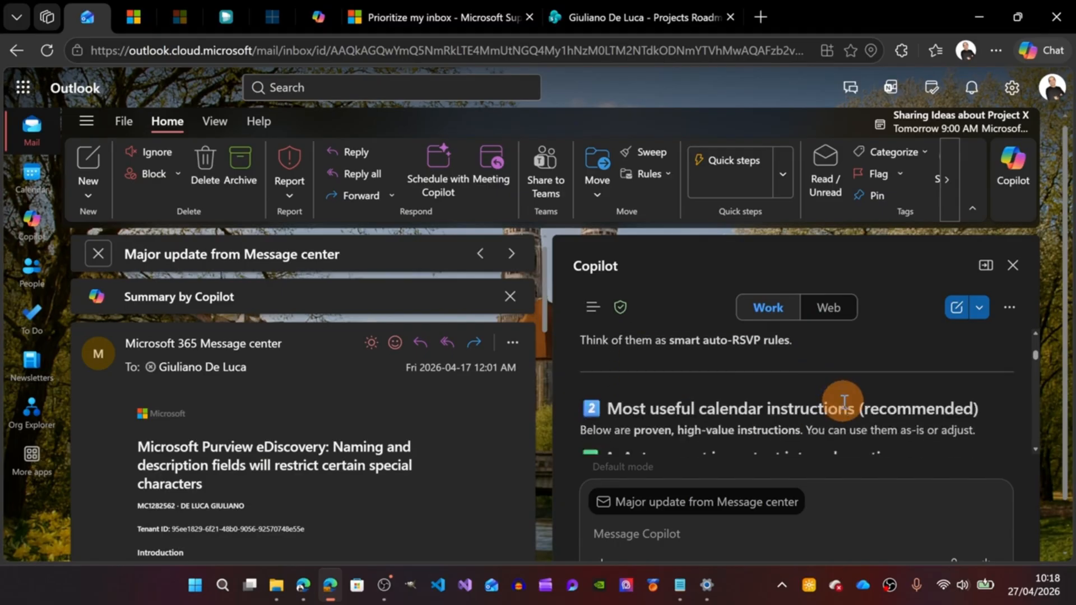
scroll(834, 386, down, 5)
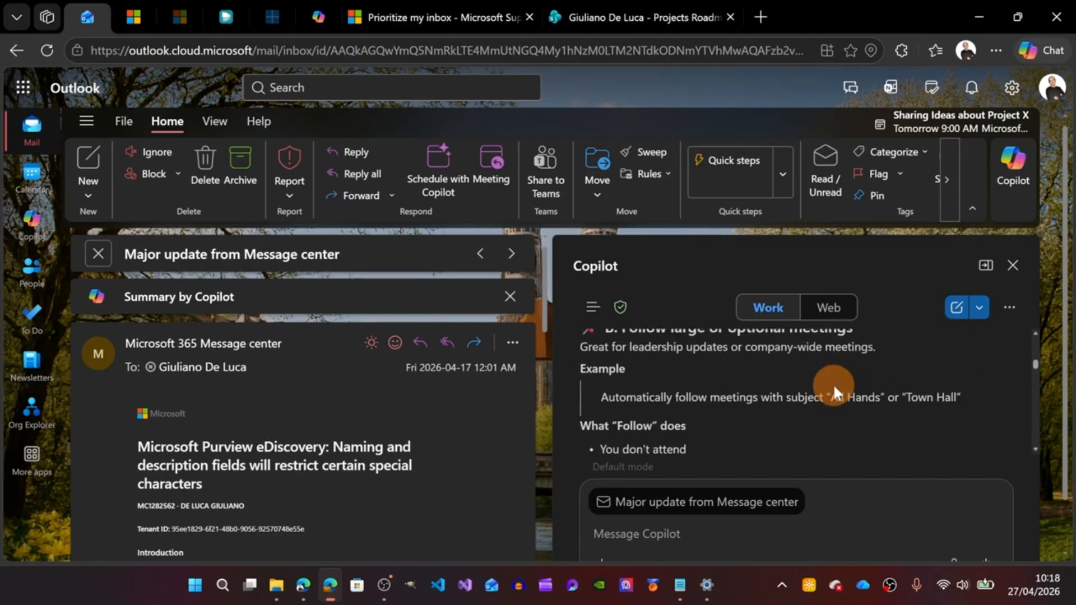
scroll(834, 388, down, 2)
scroll(834, 388, up, 3)
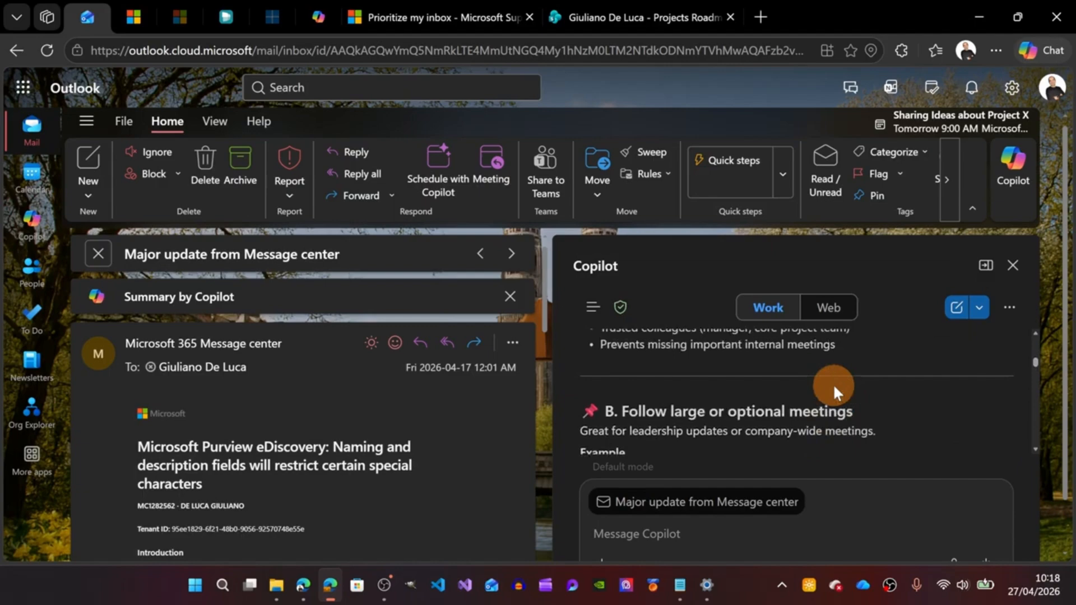
scroll(875, 386, up, 3)
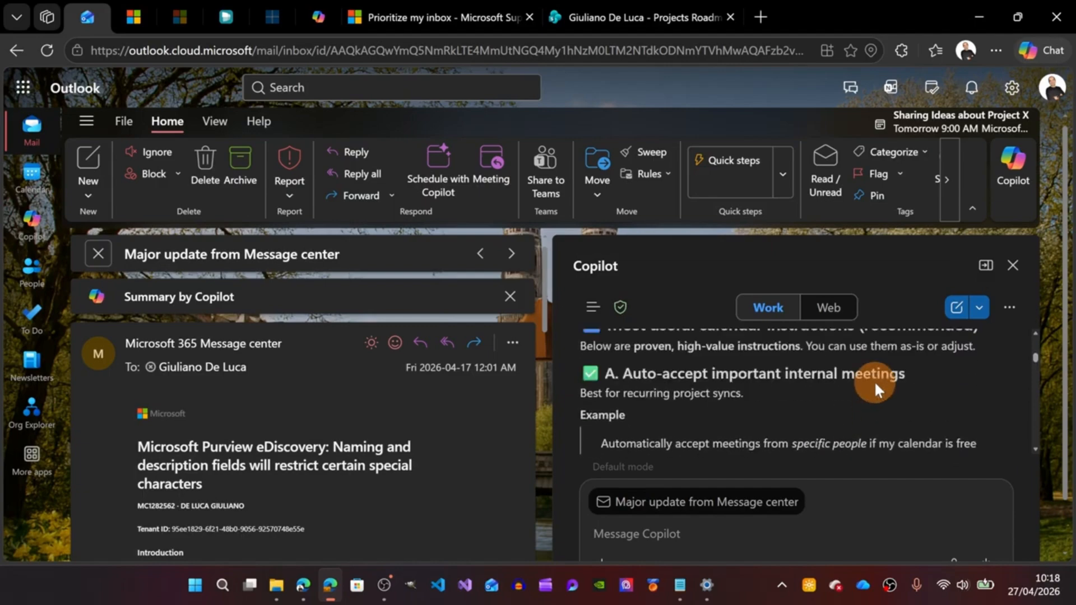
scroll(875, 386, down, 3)
scroll(875, 388, down, 5)
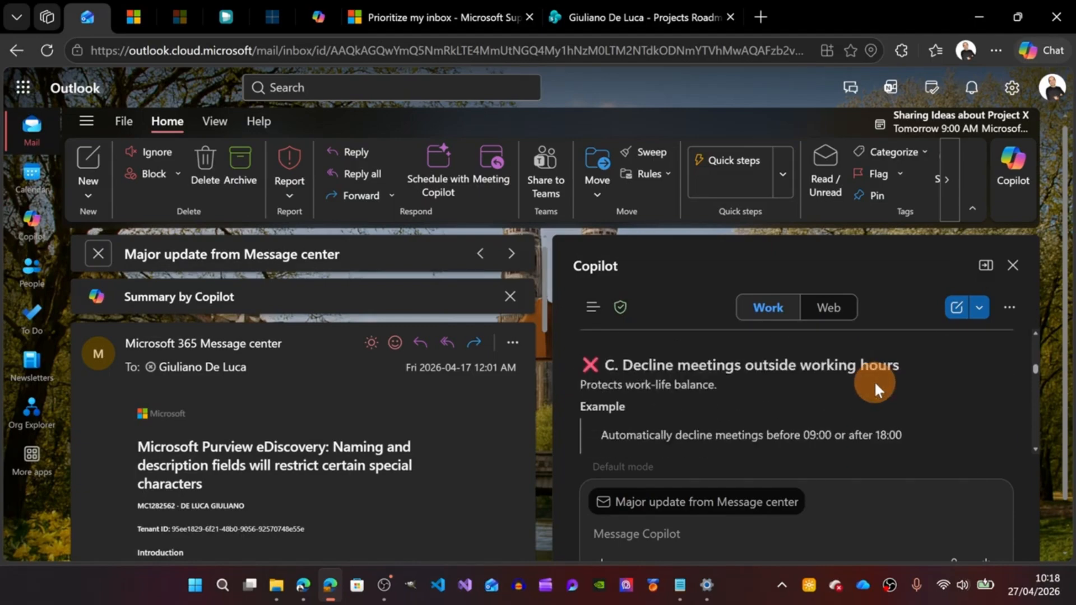
scroll(875, 387, up, 1)
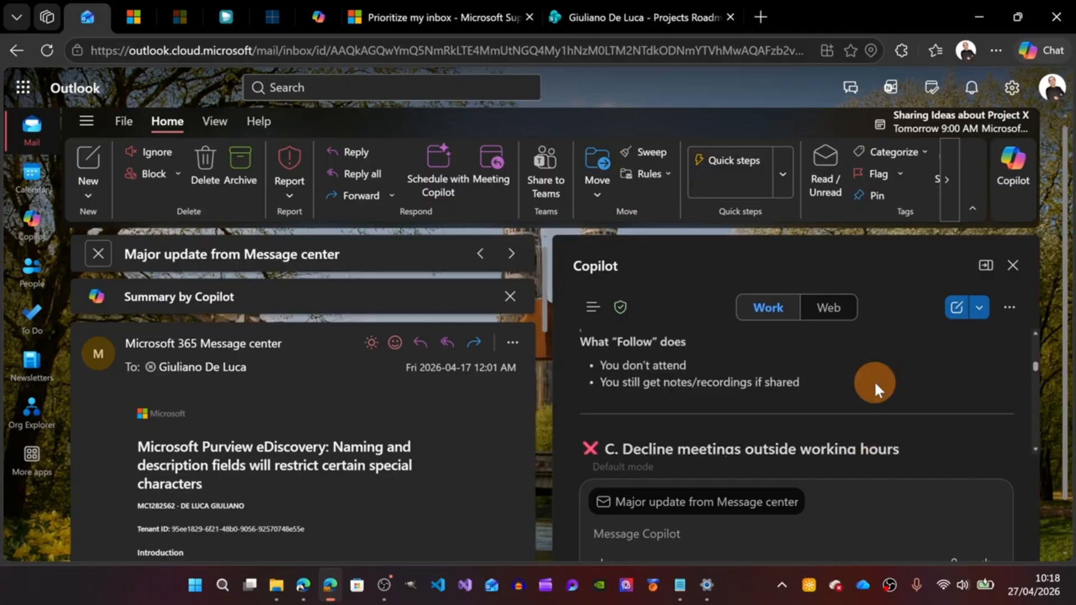
scroll(864, 386, up, 2)
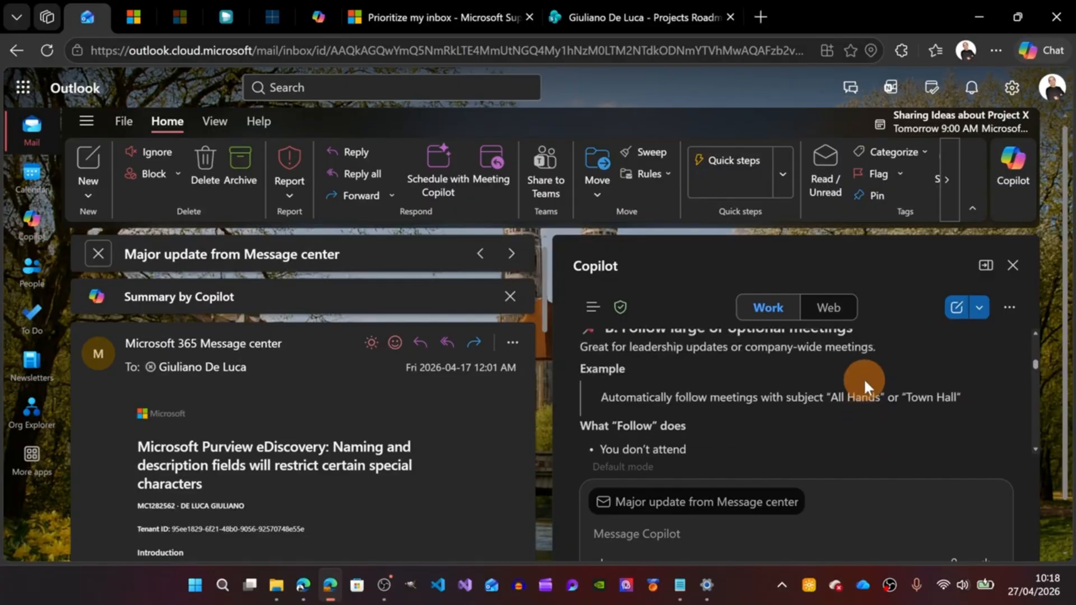
scroll(863, 387, down, 4)
scroll(862, 379, down, 5)
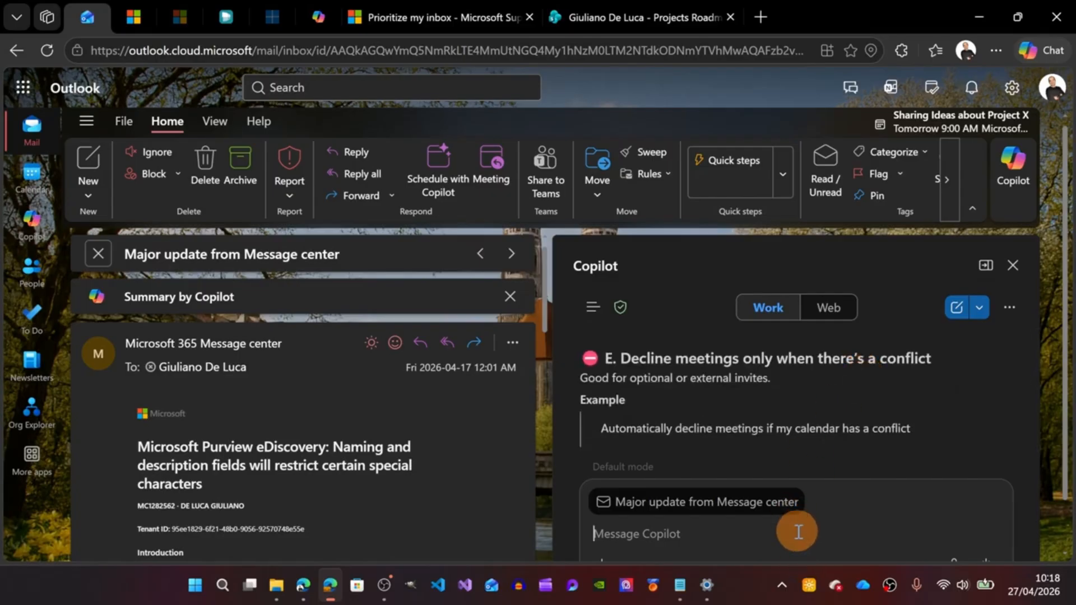
- Resend Copilot the instruction to auto-accept the colleague's meetings between 9:00 and 16:00 if the calendar is free, dropping the alternative-time suggestion
text(Automatically accept meetings from Adele Vance between 9:00 and 16:00, if my calendar is free, otherwise, please suggest an alternative time.)
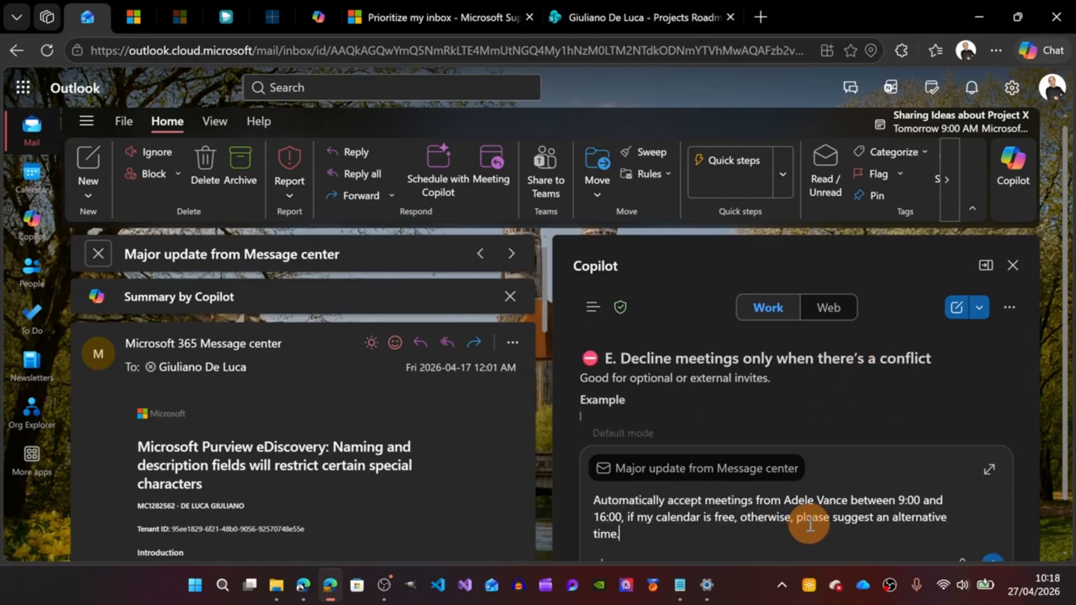
key(ctrl+shift+Left)
key(ctrl+shift+Left)
key(ctrl+shift+Left)
key(ctrl+shift+Left)
key(ctrl+shift+Left)
key(BackSpace)
key(BackSpace)
key(BackSpace)
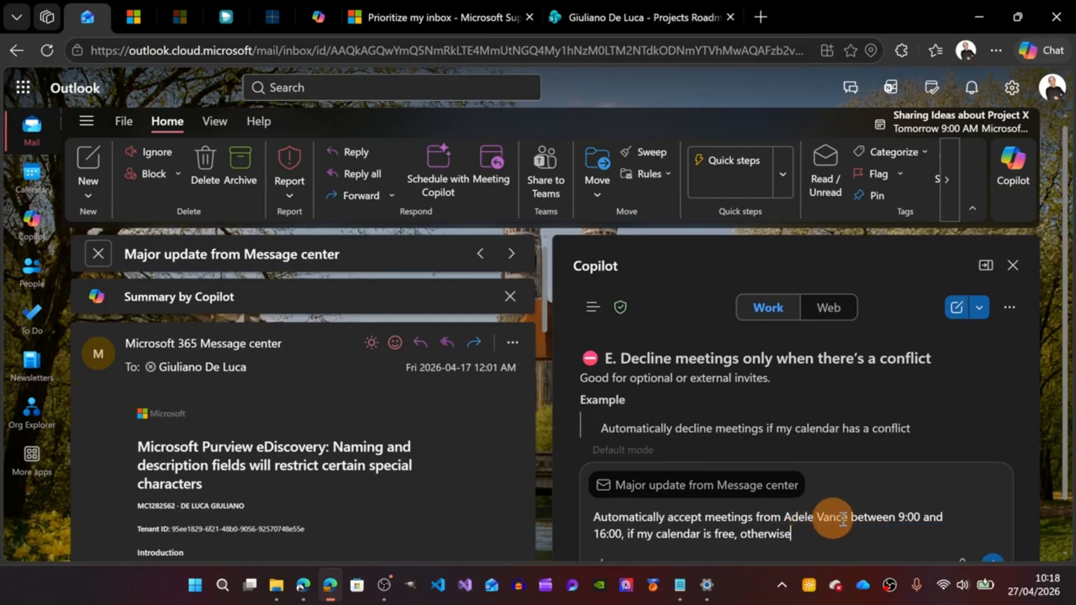
click(990, 514)
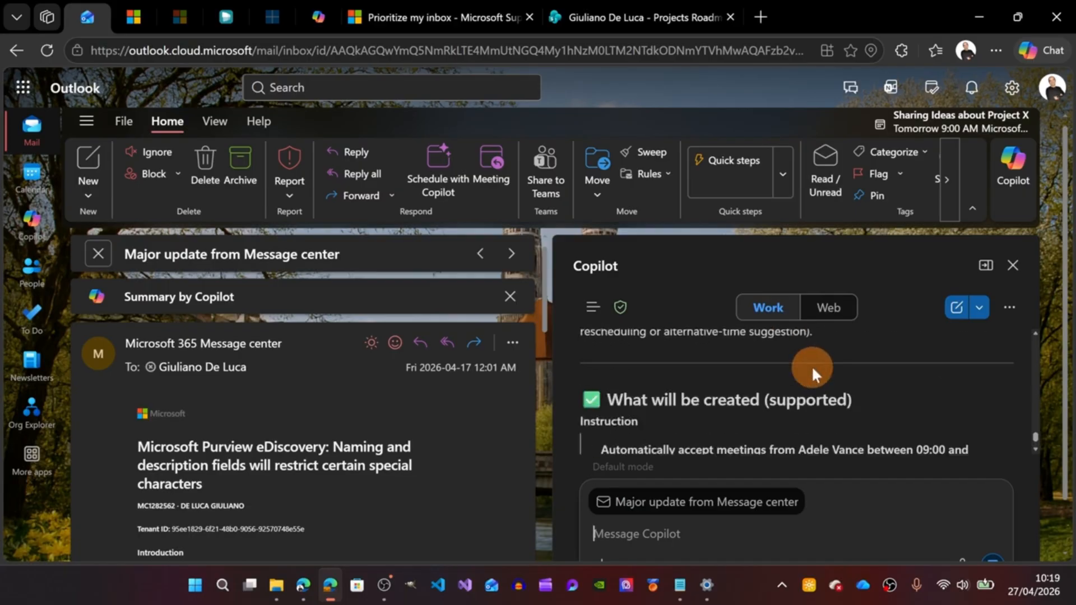
- Review Copilot's proposed instruction and send the suggested reply "Yes, create this instruction"
scroll(812, 367, up, 2)
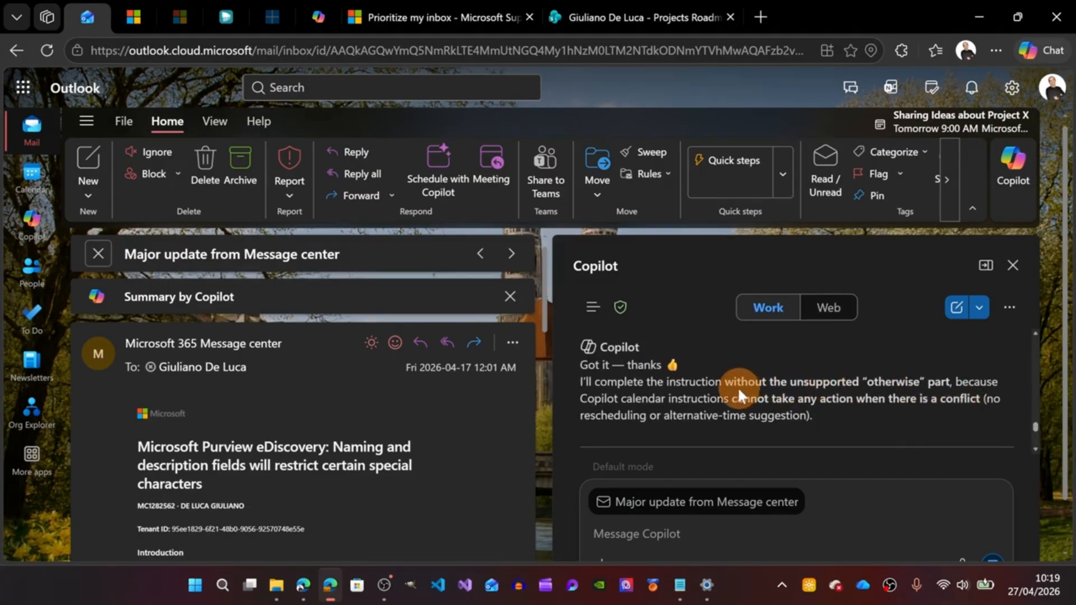
scroll(808, 399, down, 4)
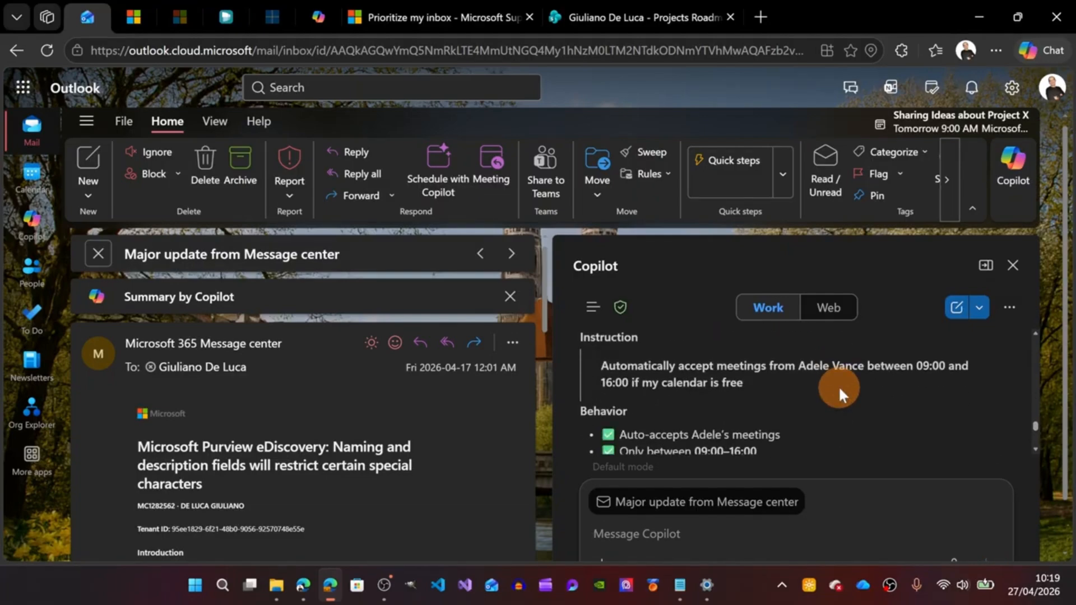
scroll(818, 384, down, 2)
scroll(792, 381, up, 2)
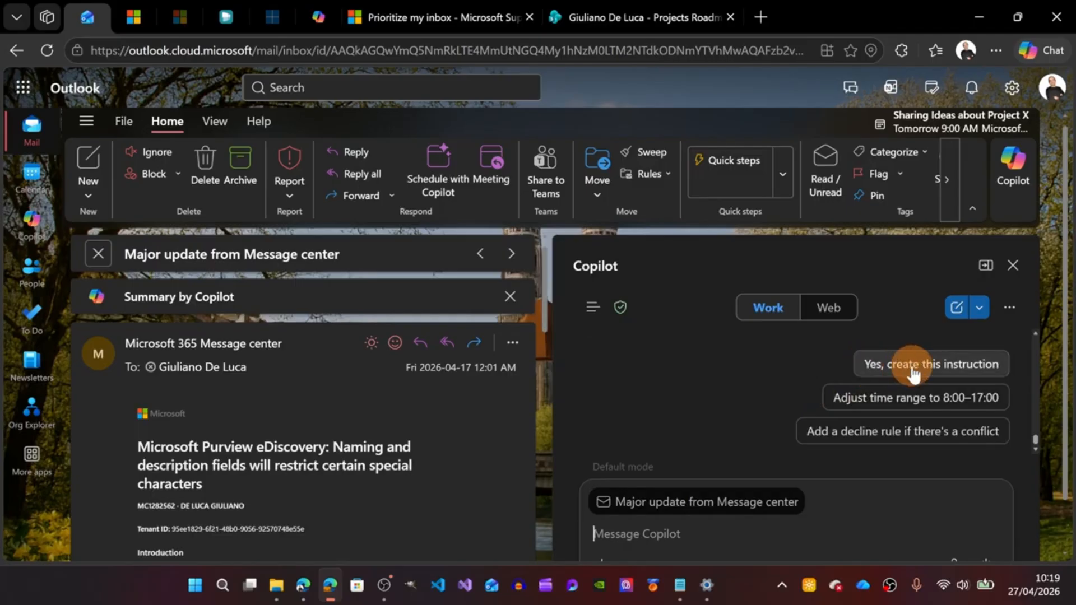
click(913, 367)
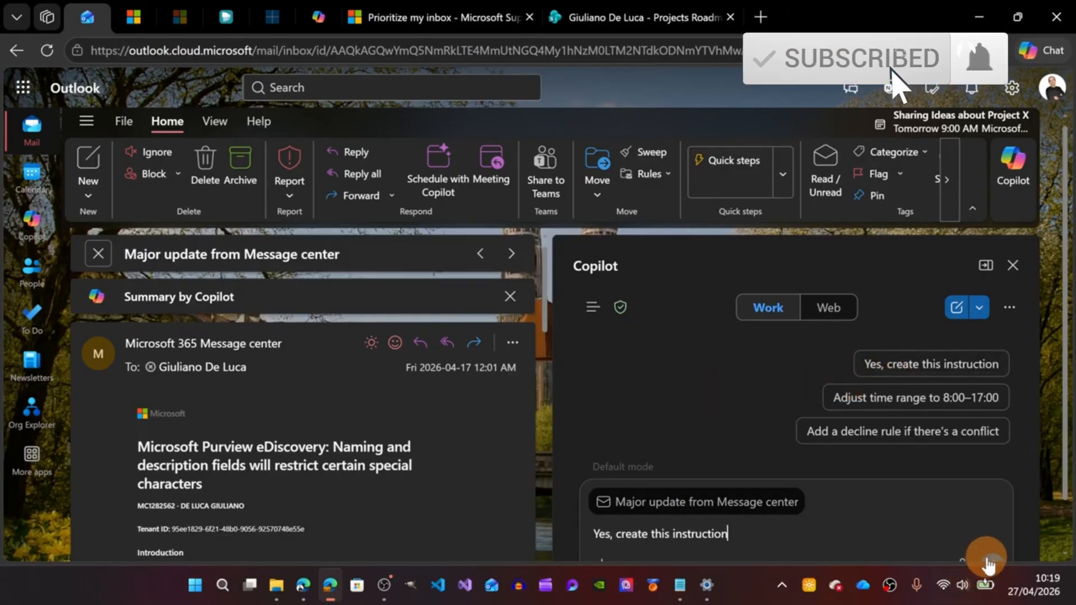
click(991, 560)
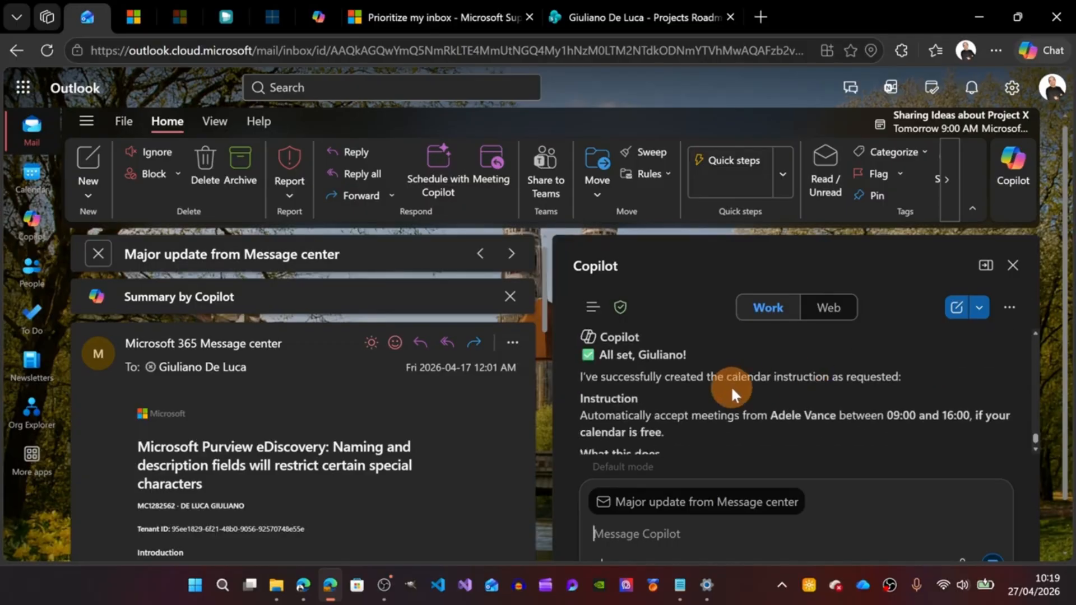
- Review what Copilot says the new instruction does and check its entry under Calendar instructions in the Copilot settings
scroll(848, 385, down, 1)
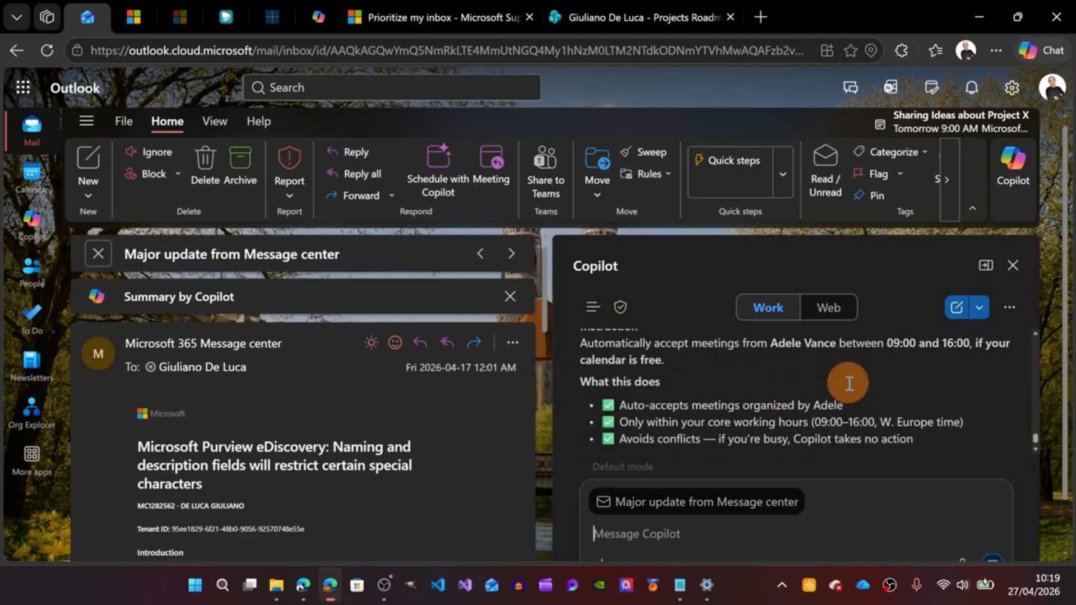
scroll(891, 363, up, 1)
scroll(852, 379, down, 2)
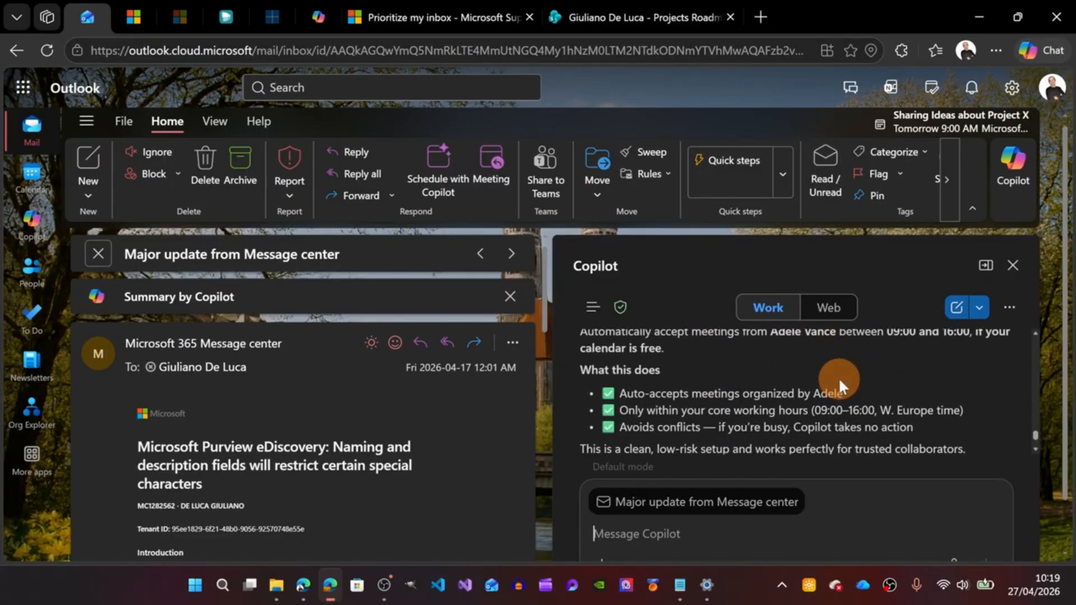
scroll(835, 373, down, 2)
scroll(837, 375, down, 3)
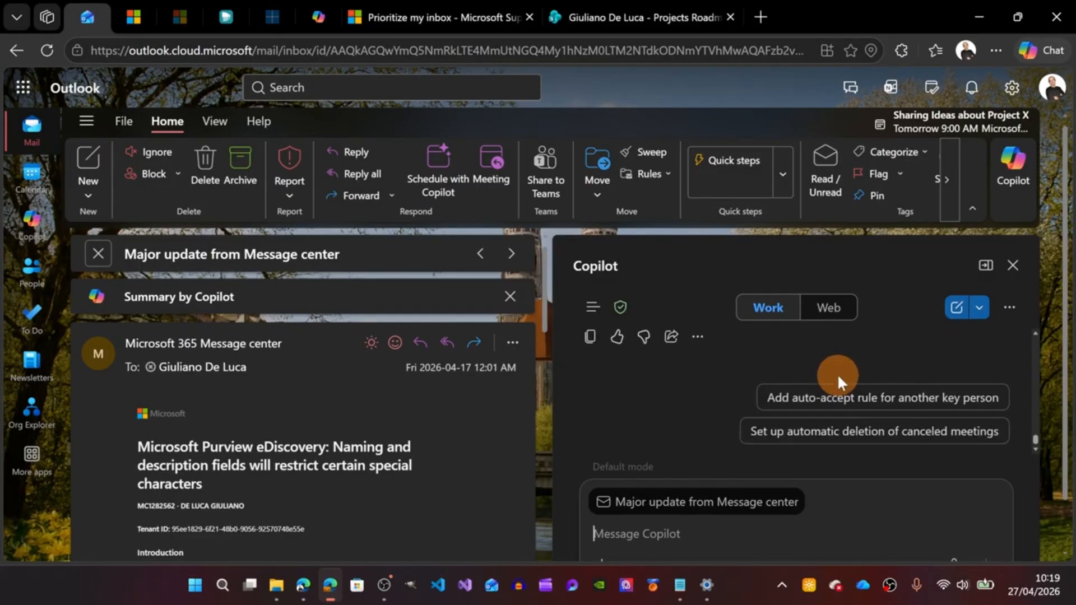
click(1011, 89)
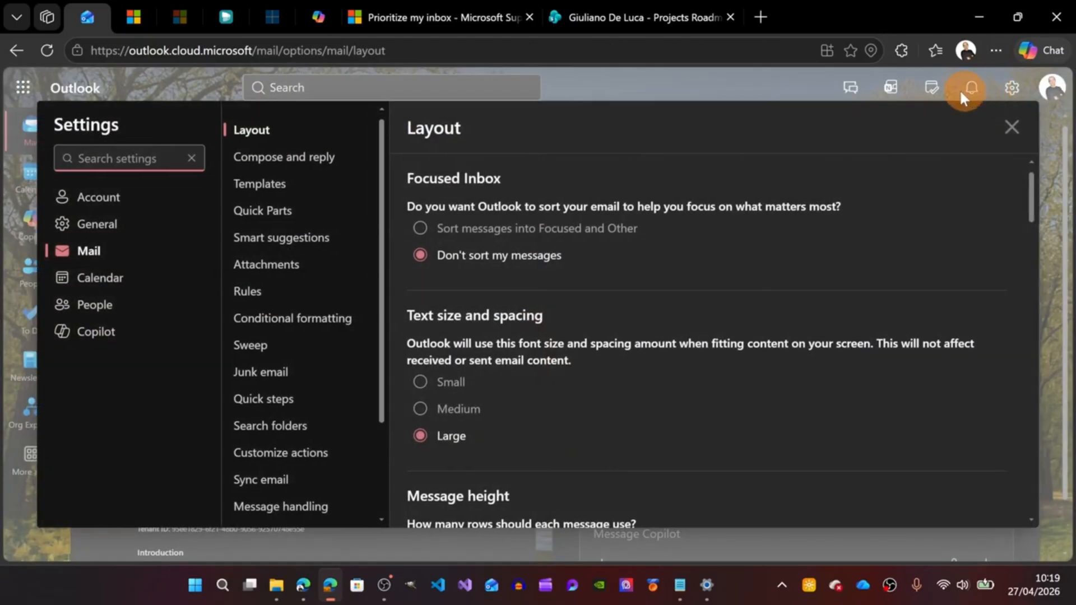
click(93, 332)
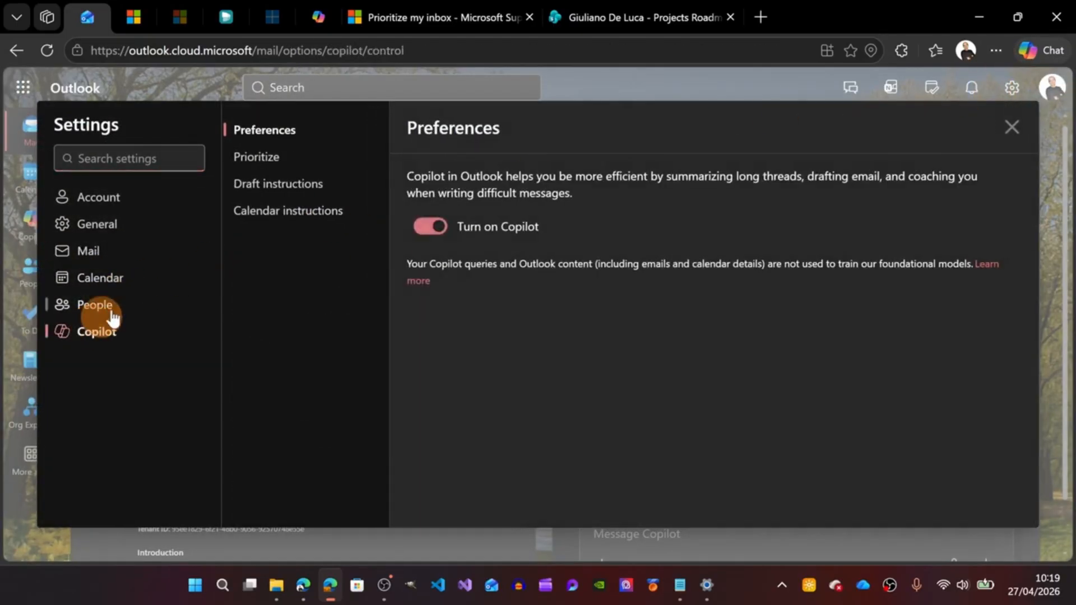
click(271, 211)
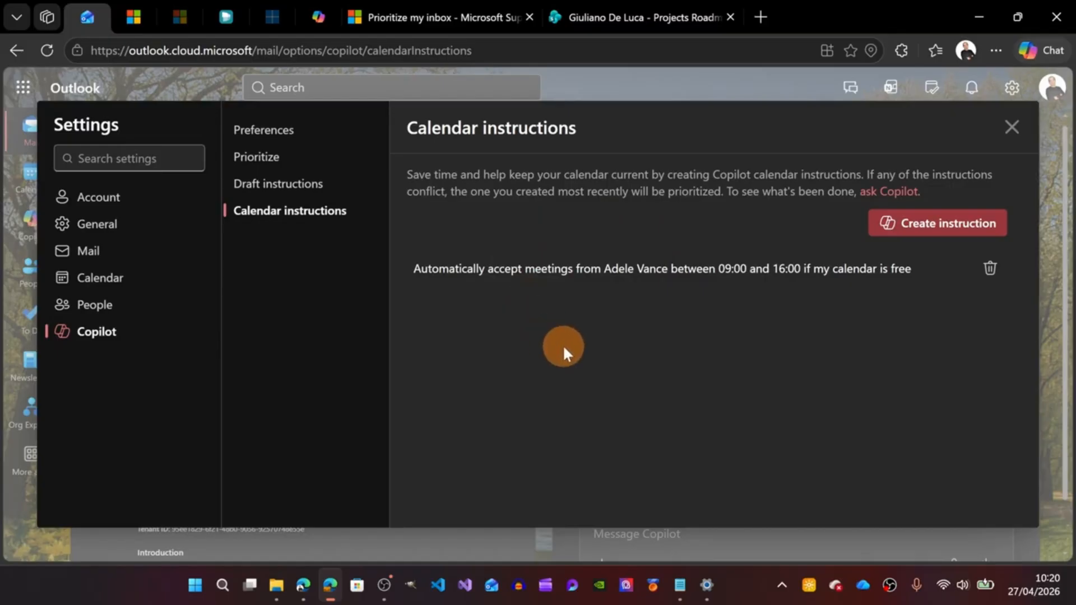
click(1012, 127)
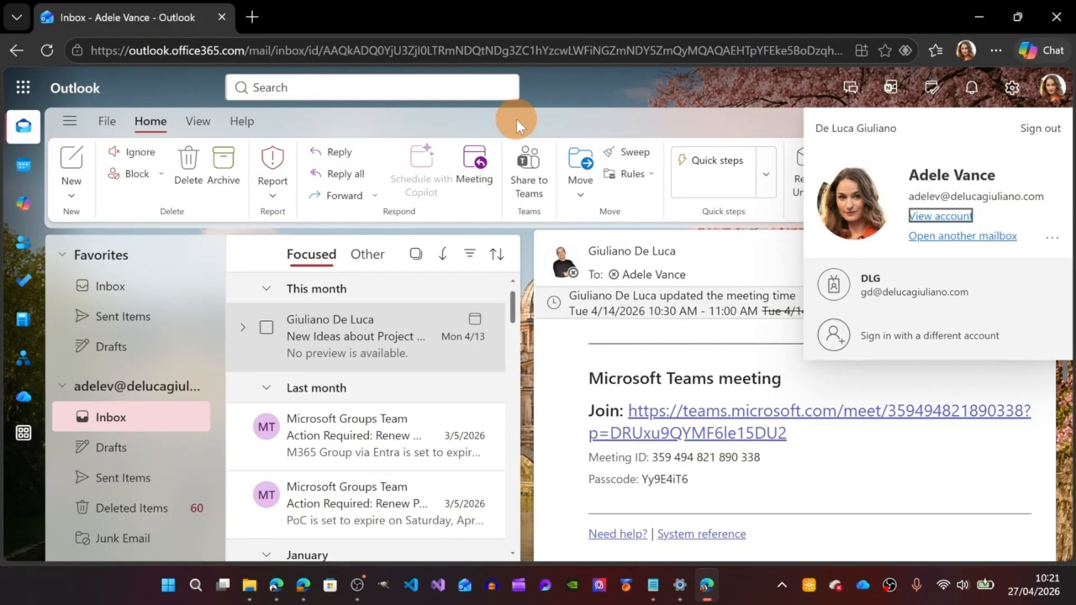
- Create a new event titled "Project X Update" in the colleague's mailbox
click(123, 90)
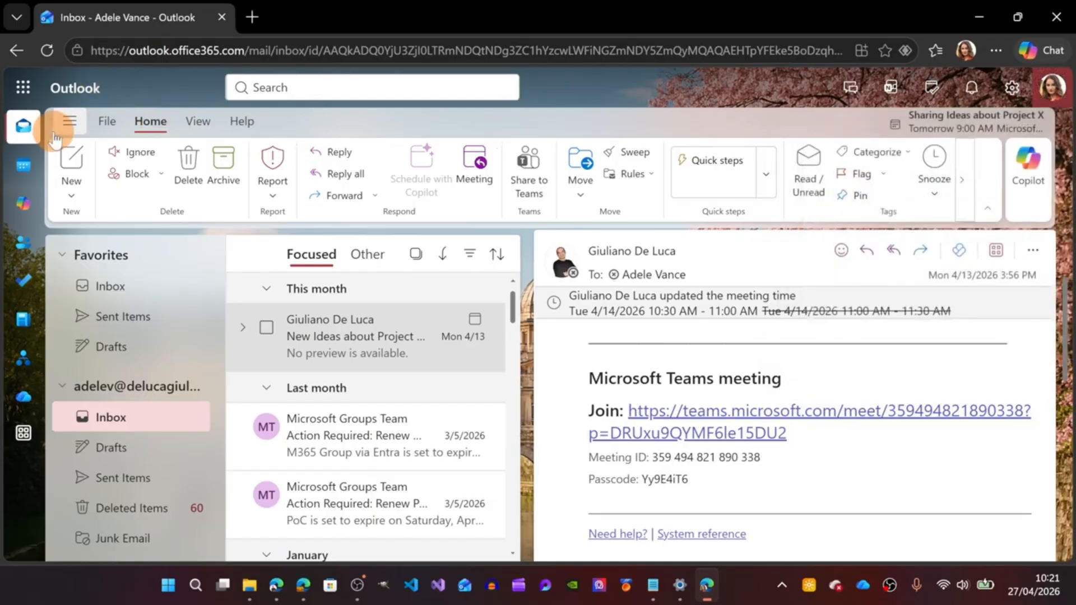
click(68, 196)
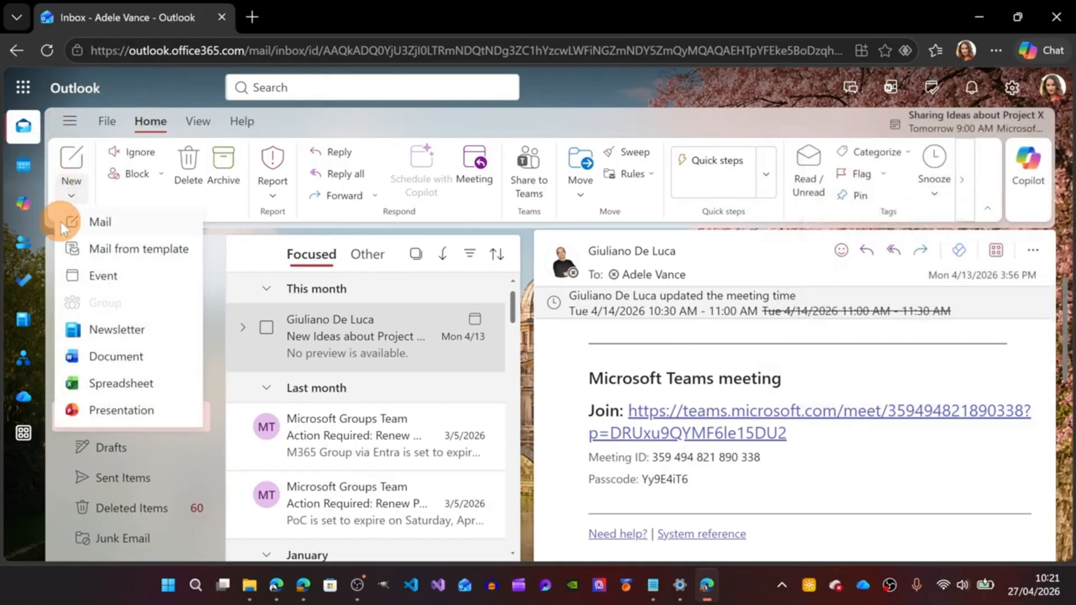
click(106, 280)
click(119, 302)
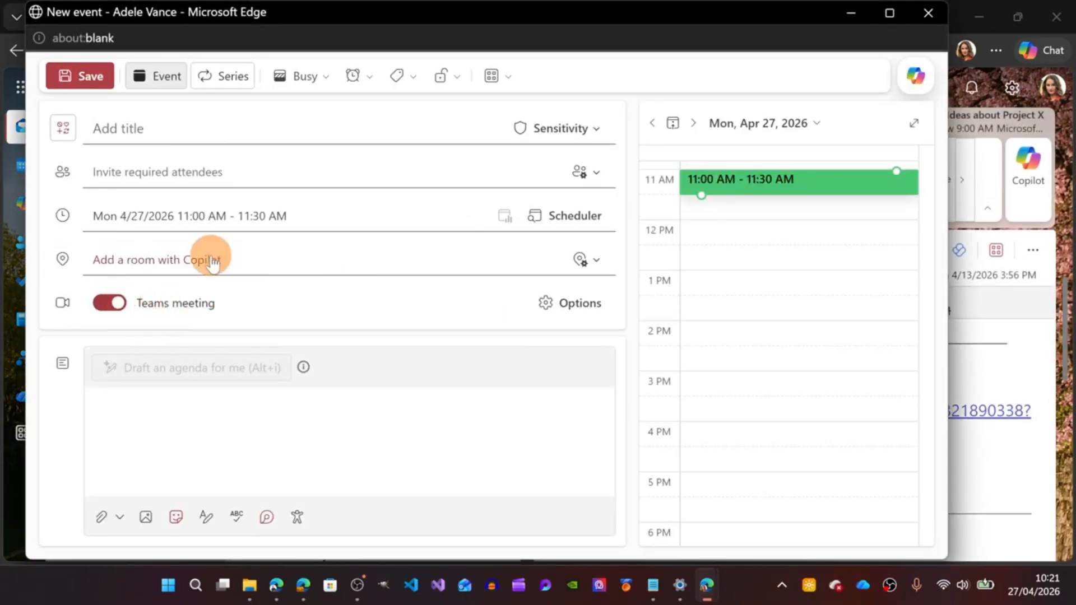
click(210, 131)
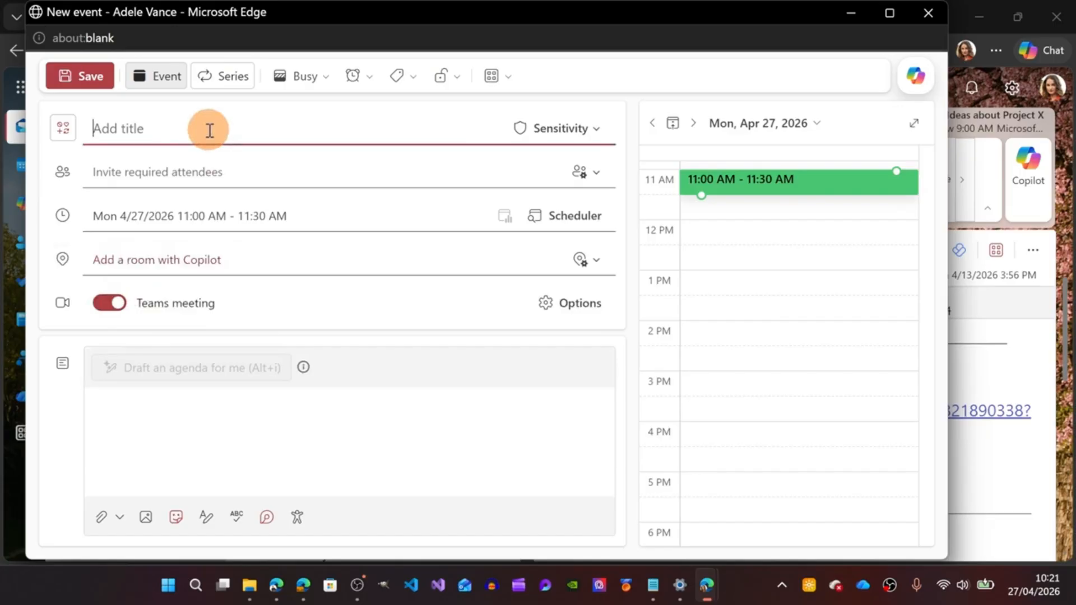
text(Project Y)
key(BackSpace)
text(X Update)
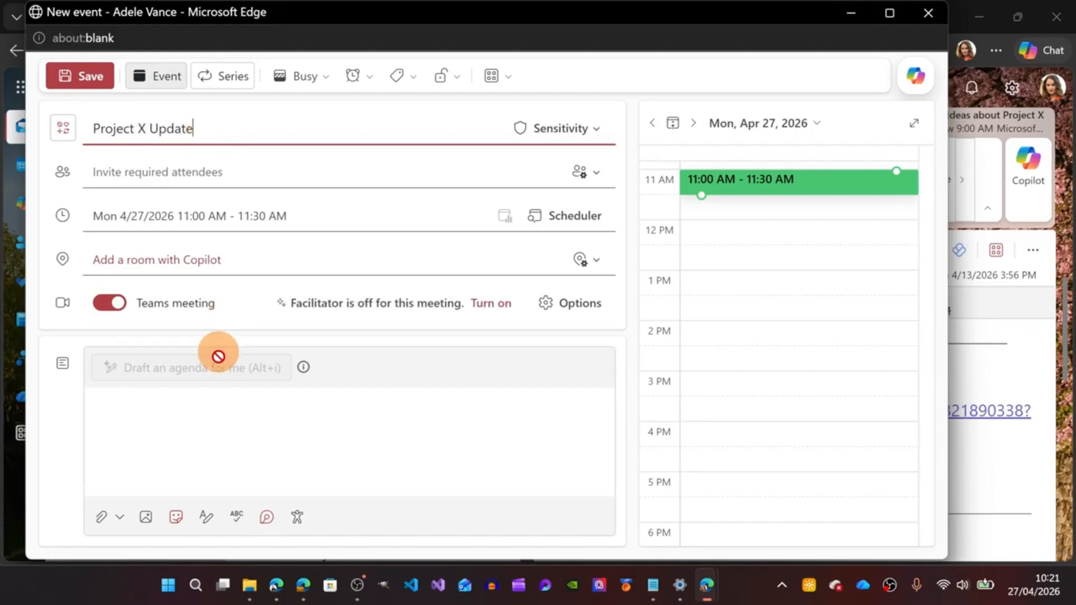
- Paste the message requesting a Project X status update into the event body and allow clipboard access
click(185, 430)
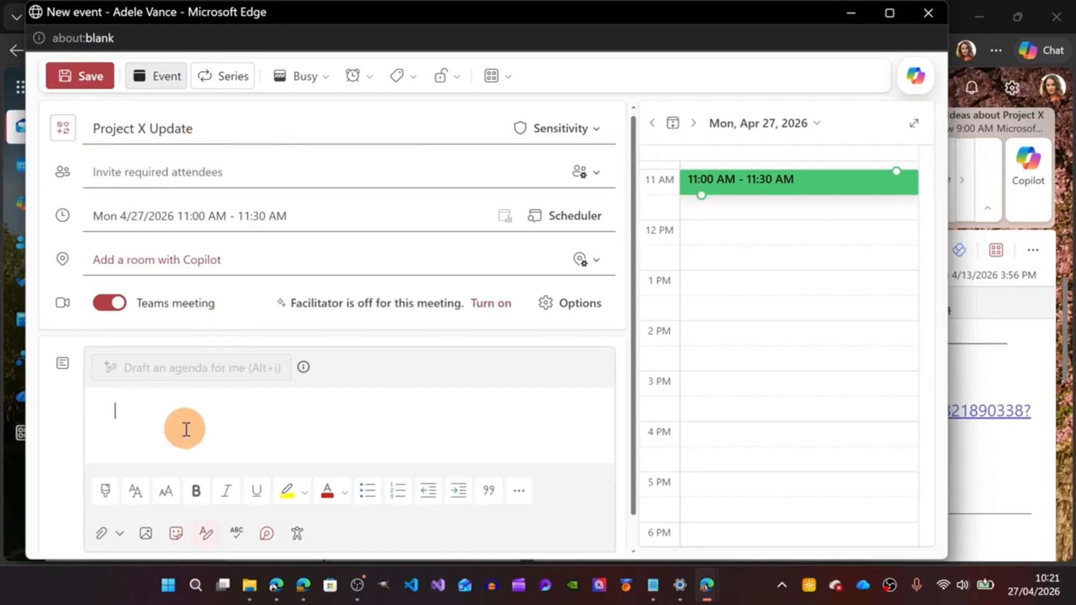
text(Hi Giuliano,  I hope you’re doing well.  I wanted to check in and ask for a quick status update on Project X. When you have a moment, could you also share any additional details or context around the current phase, next steps, or timelines?  This will help me better align on priorities and plan the upcoming activities on my side.  Thanks in advance, and happy to catch up live if that’s easier.)
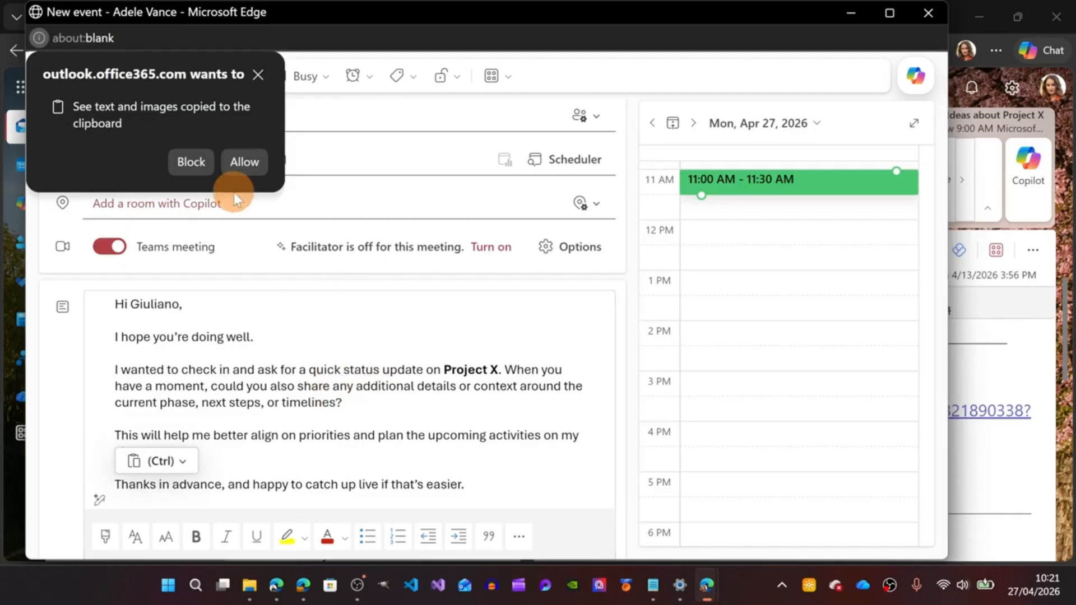
click(243, 162)
scroll(451, 361, up, 1)
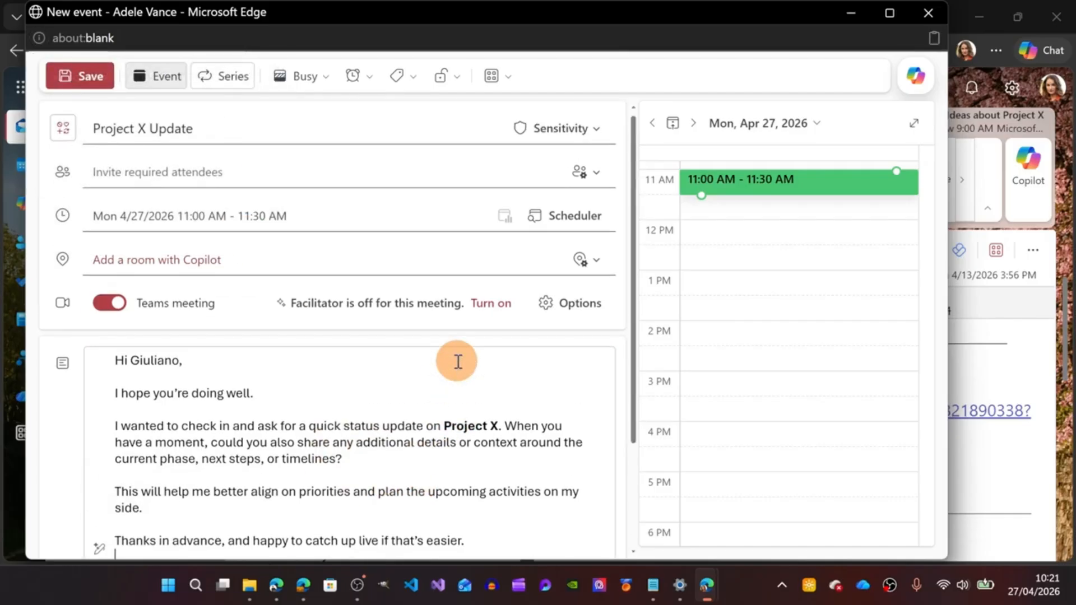
- Add the mailbox owner with the auto-accept instruction as a required attendee of the event
click(205, 174)
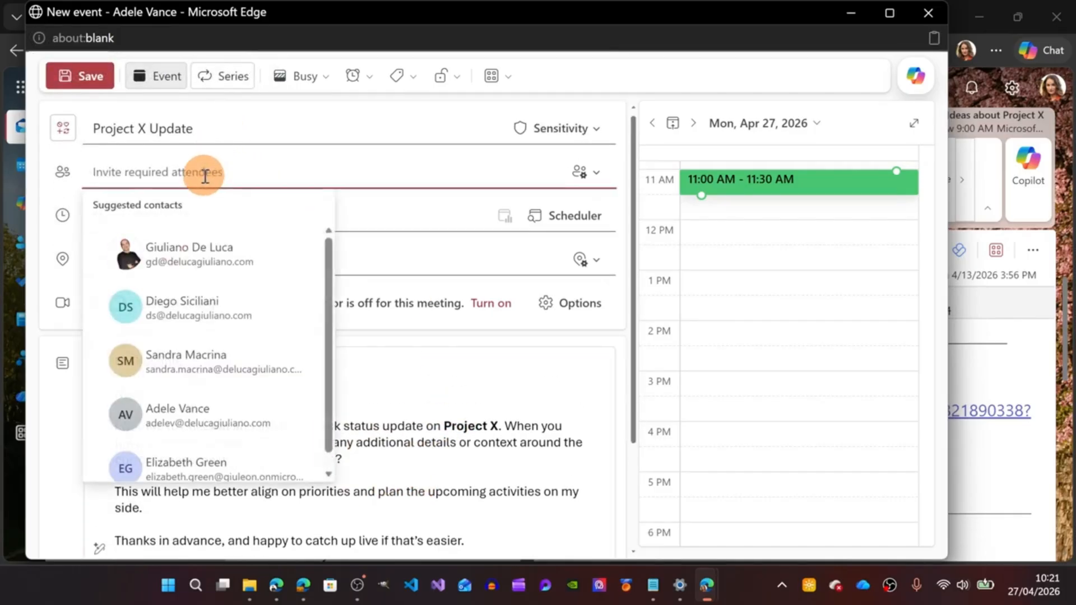
text(giuliano)
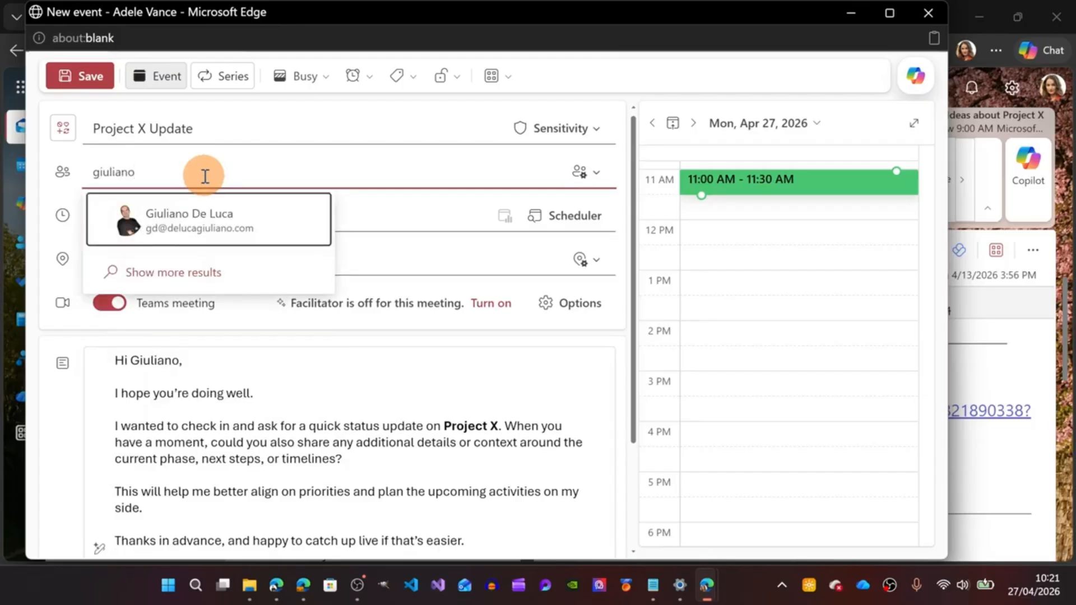
click(168, 219)
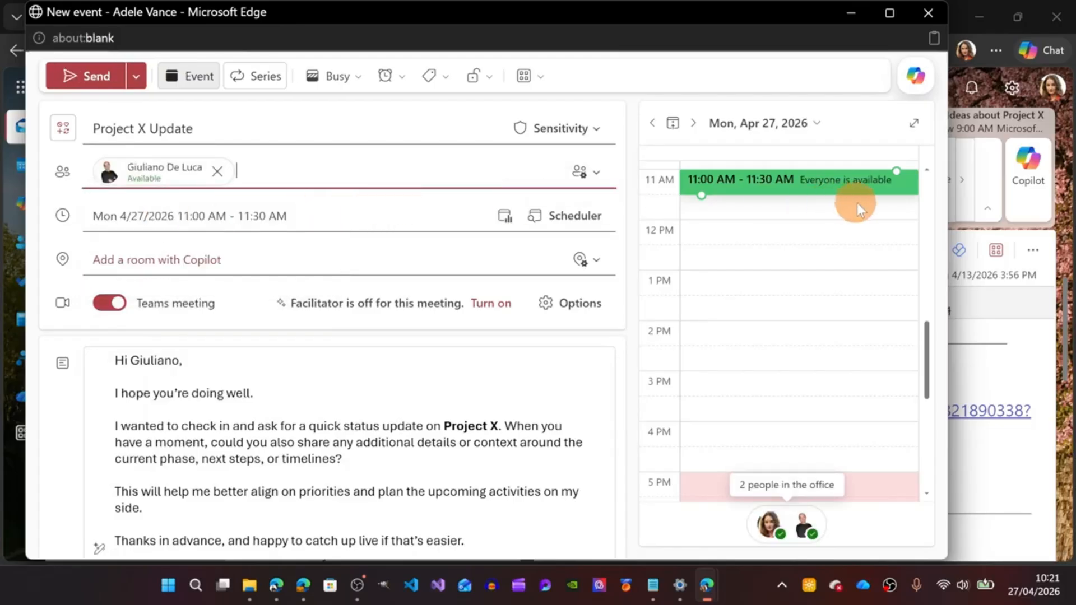
- Schedule the meeting for Tuesday, April 28, 2026 from 10:00 to 10:30 AM and send the invitation
scroll(893, 244, up, 2)
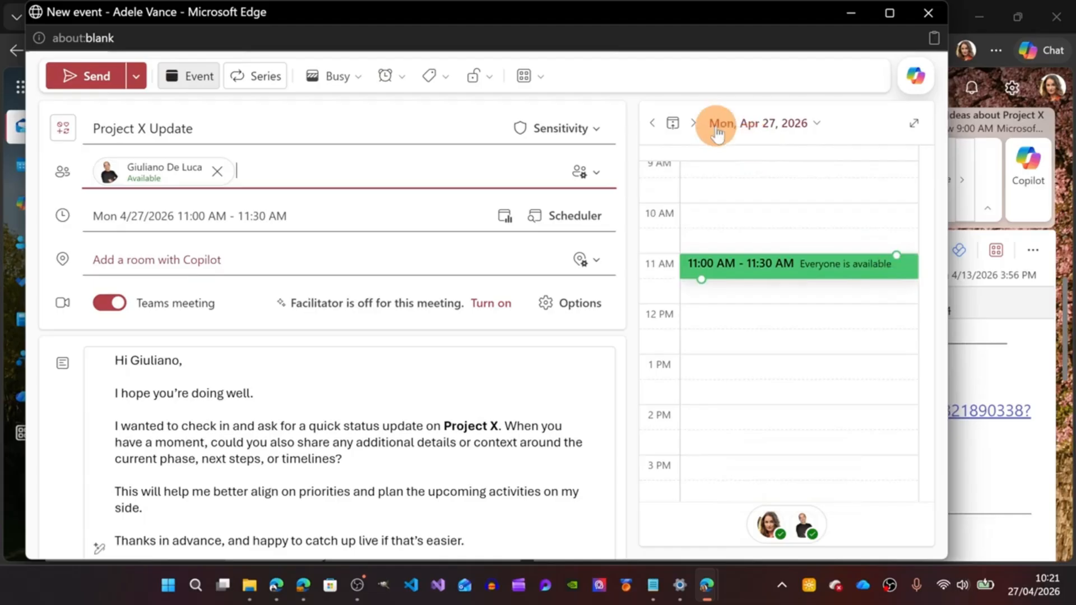
click(695, 123)
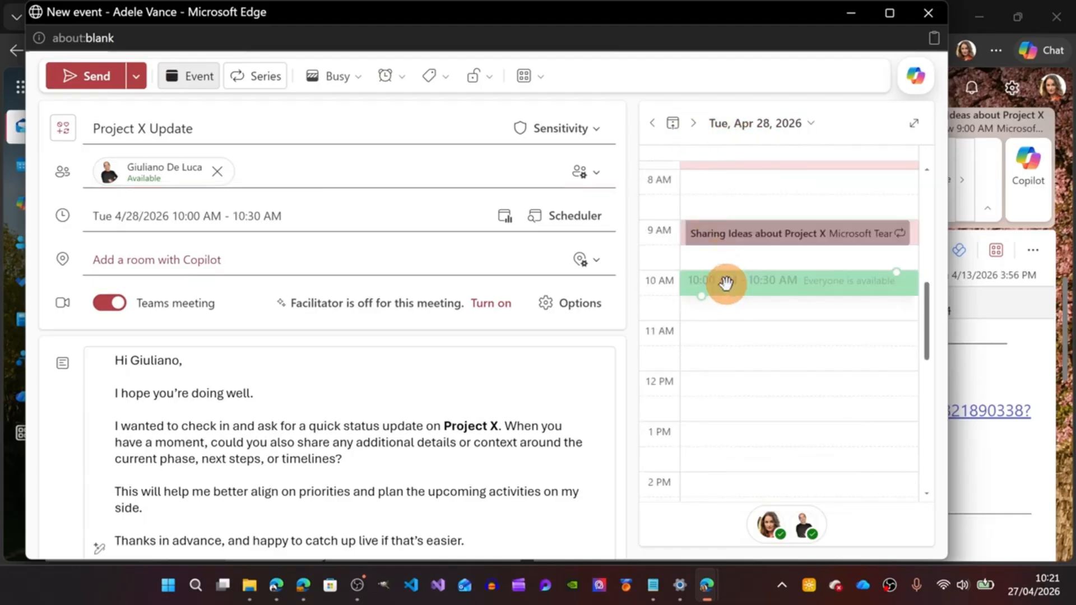
click(722, 285)
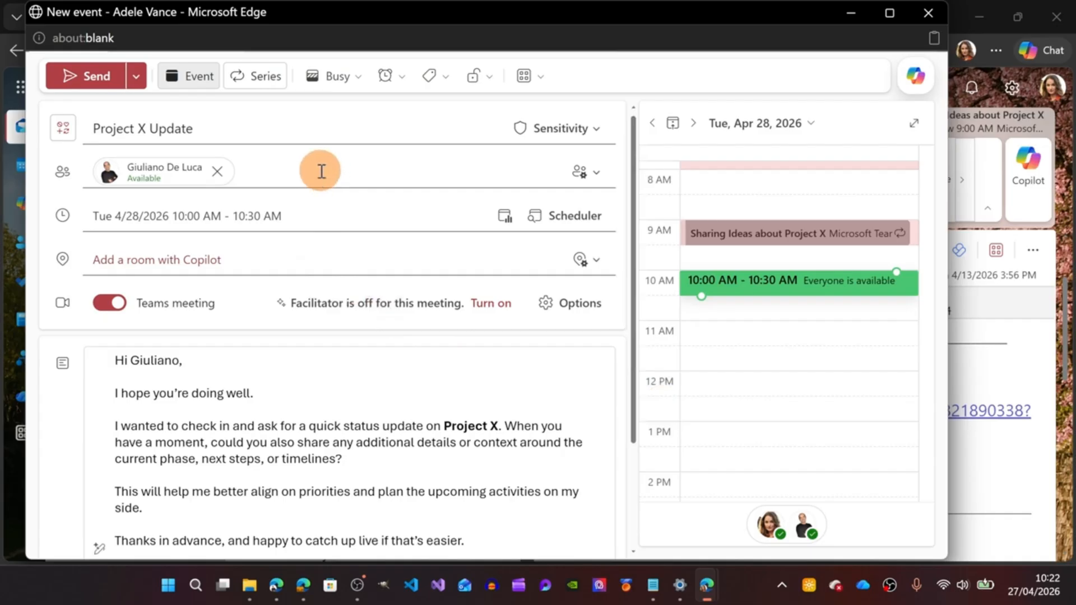
click(78, 77)
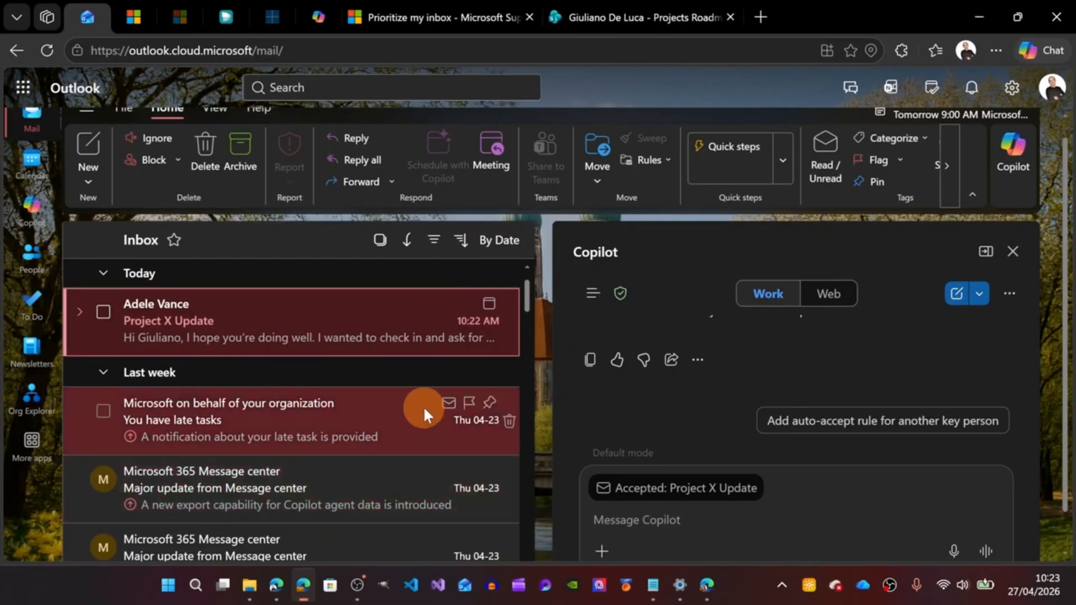
- Examine the Project X Update invitation and its response status in the recipient's inbox, and expand its conversation to check the sent response
click(176, 322)
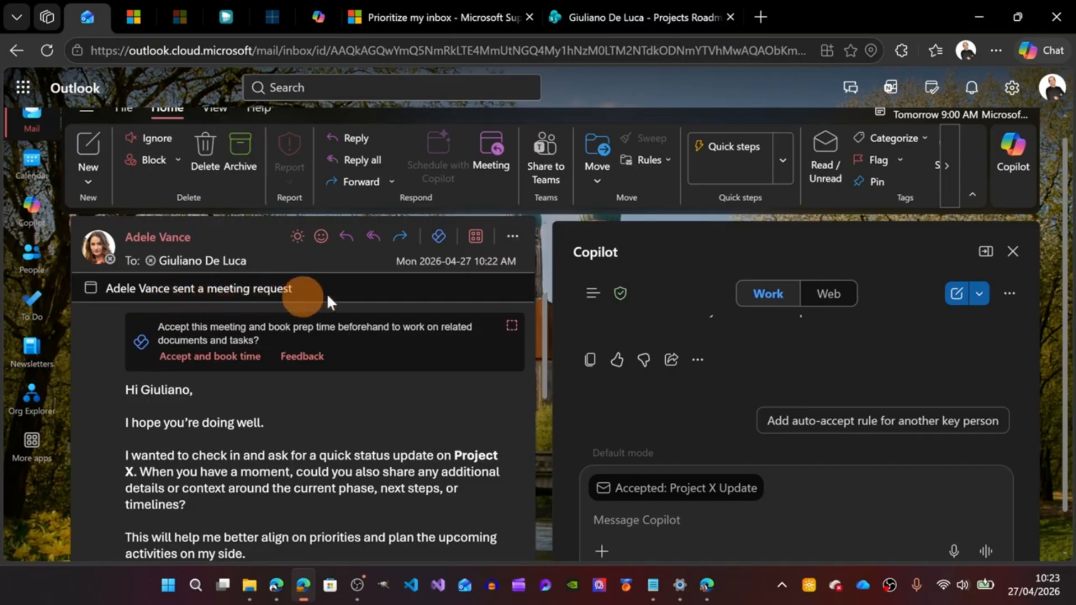
scroll(301, 324, down, 1)
scroll(301, 324, down, 10)
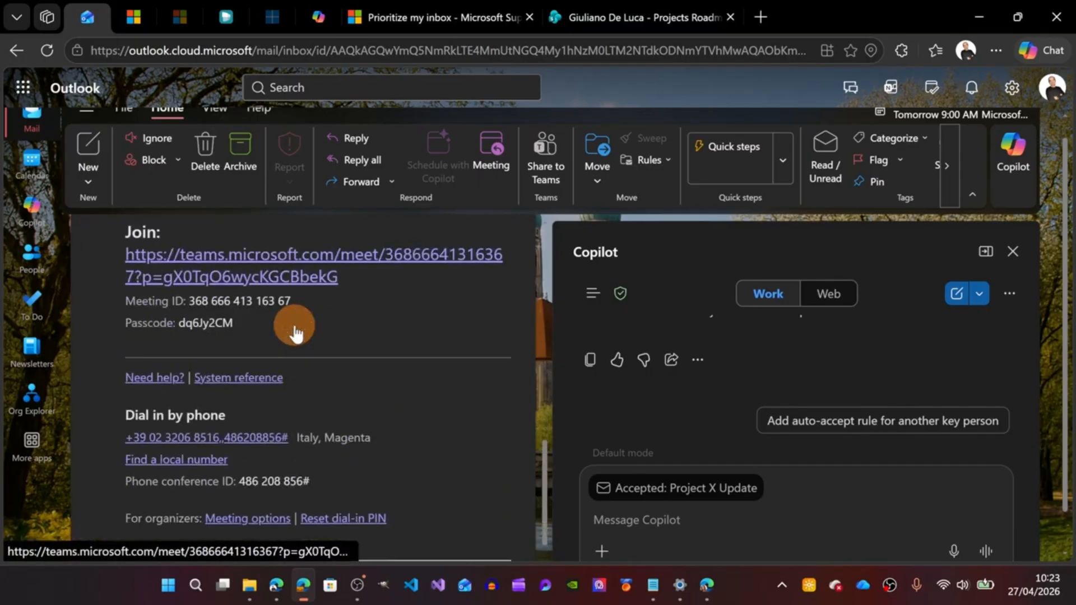
scroll(294, 323, up, 10)
scroll(293, 323, up, 3)
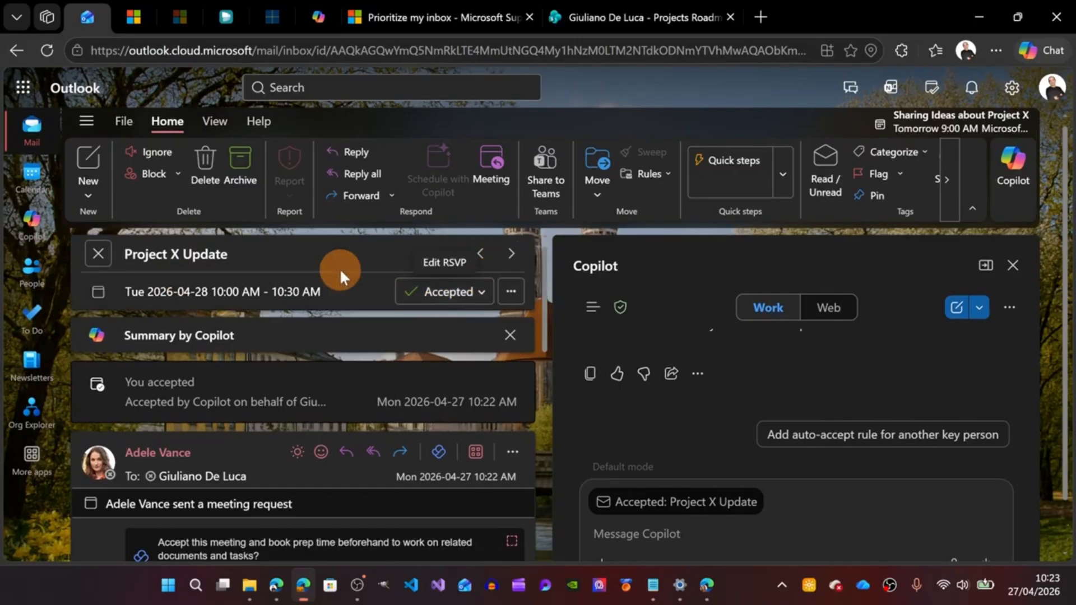
click(90, 256)
click(83, 336)
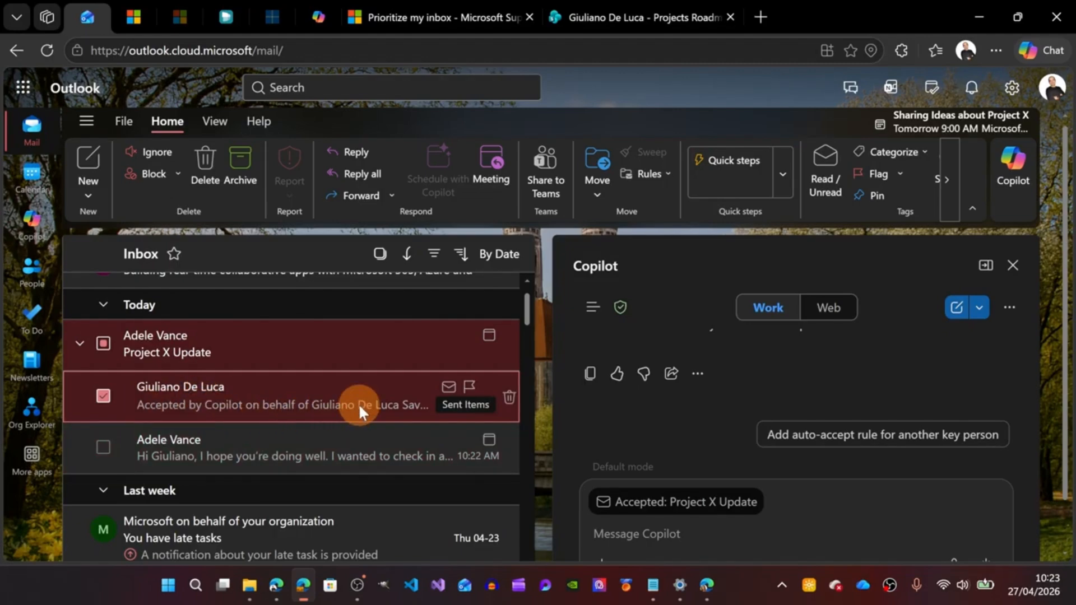
- Switch to the organizer's mailbox and open the response to the Project X Update meeting
click(705, 583)
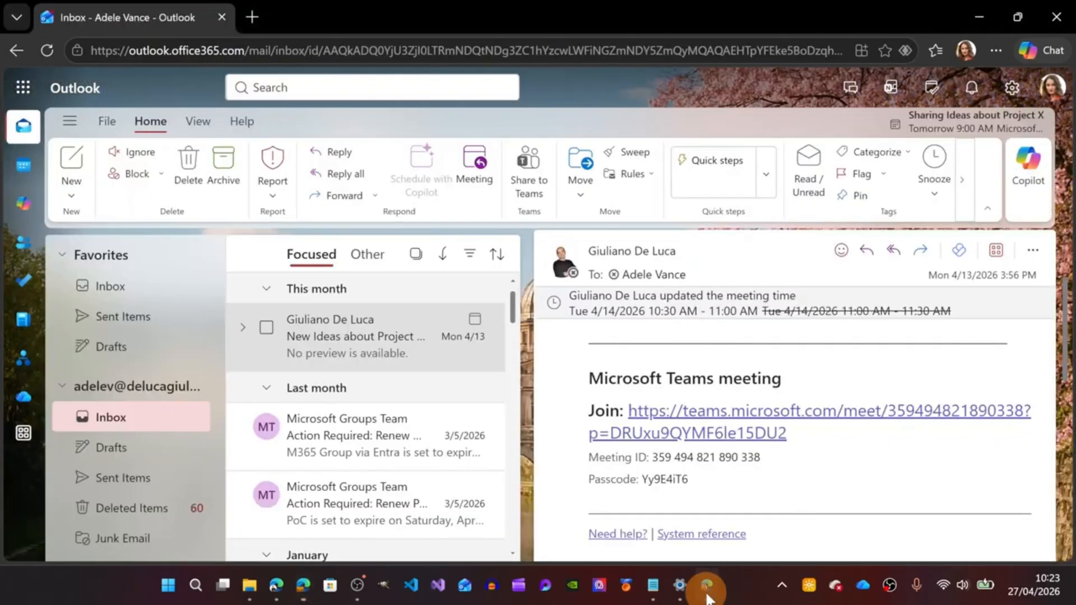
click(323, 313)
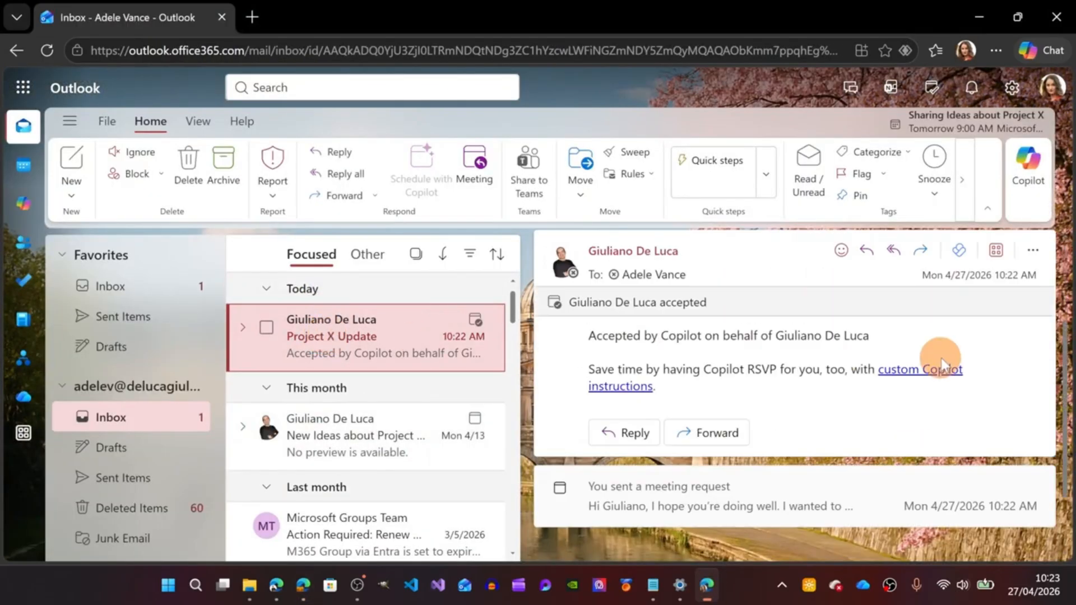